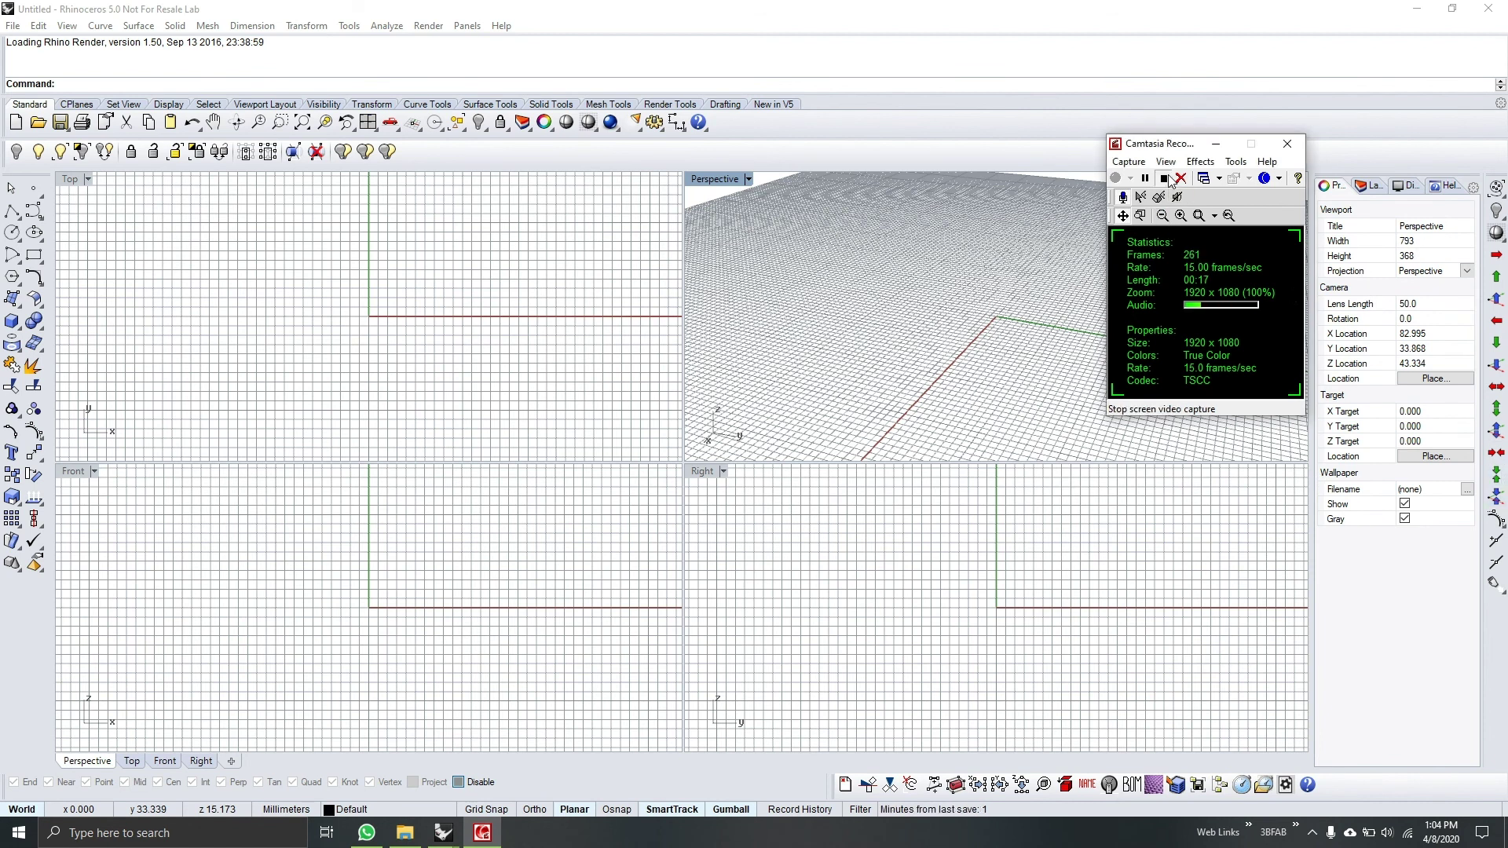
Import the bangle model file from the Desktop into Rhinoceros
click(1164, 178)
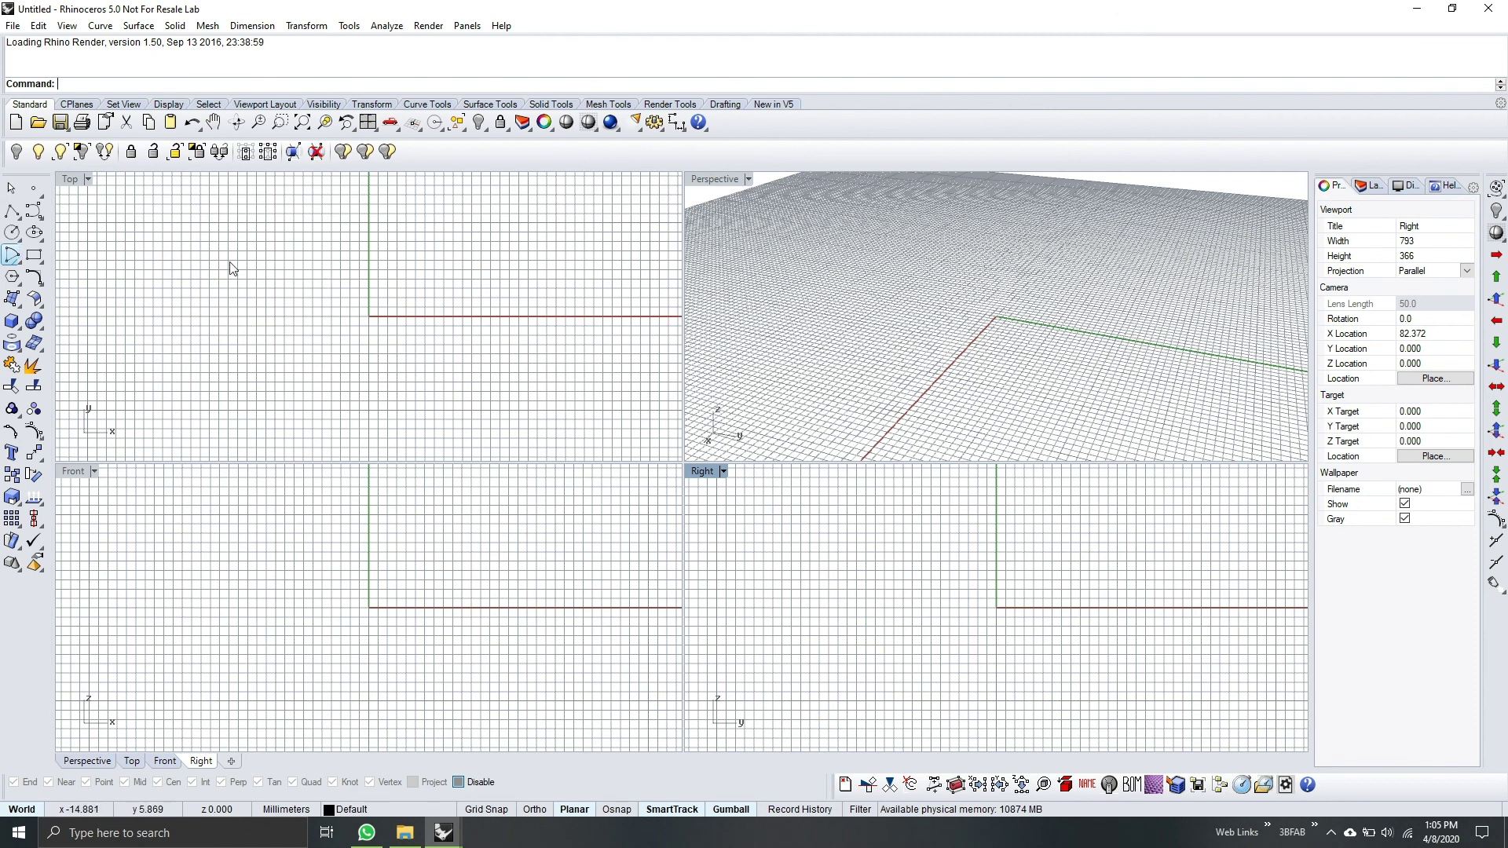
click(13, 26)
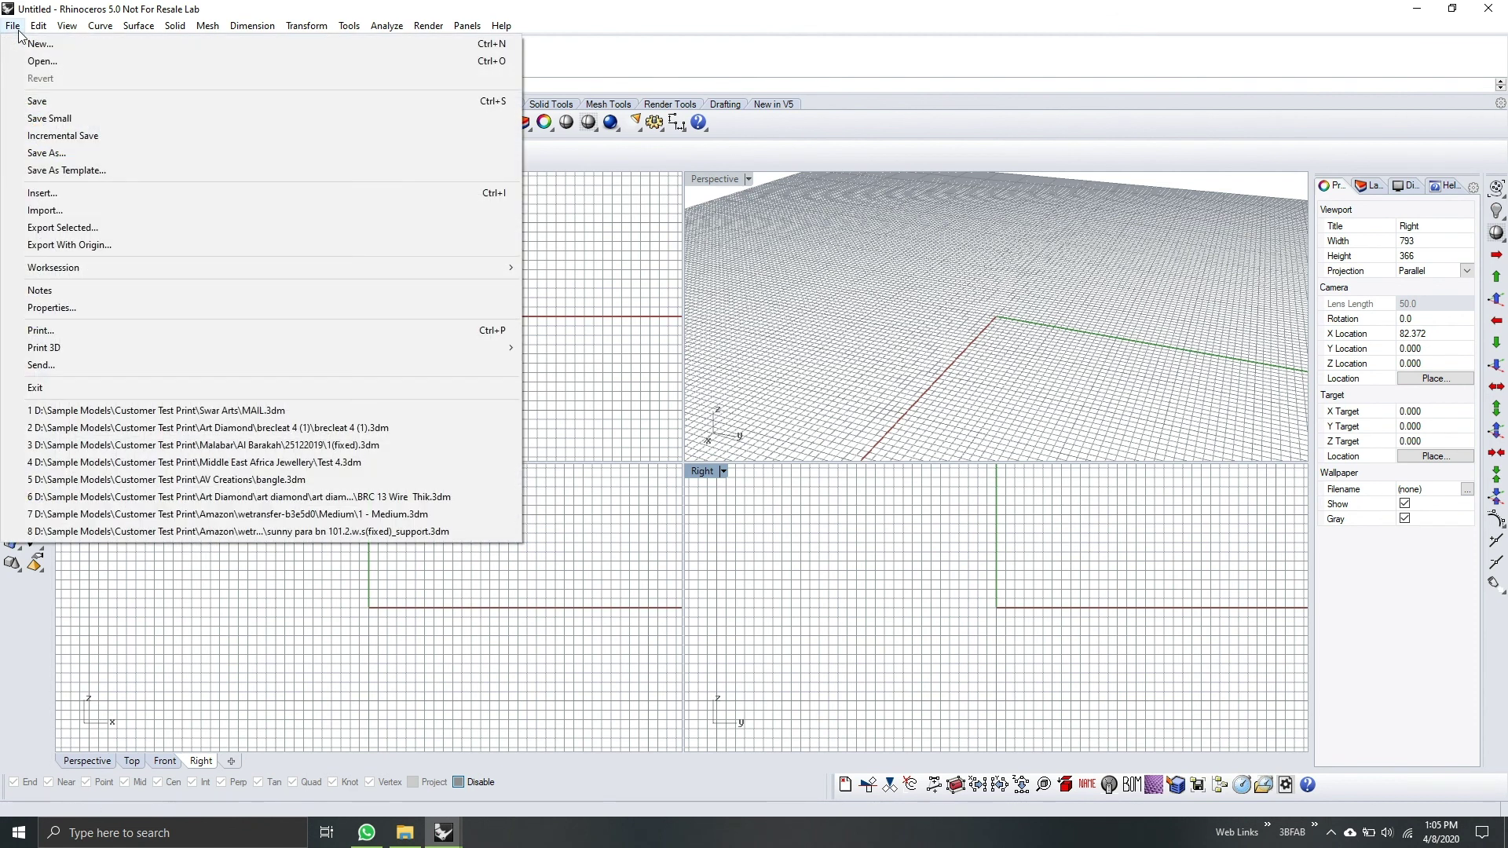
click(56, 209)
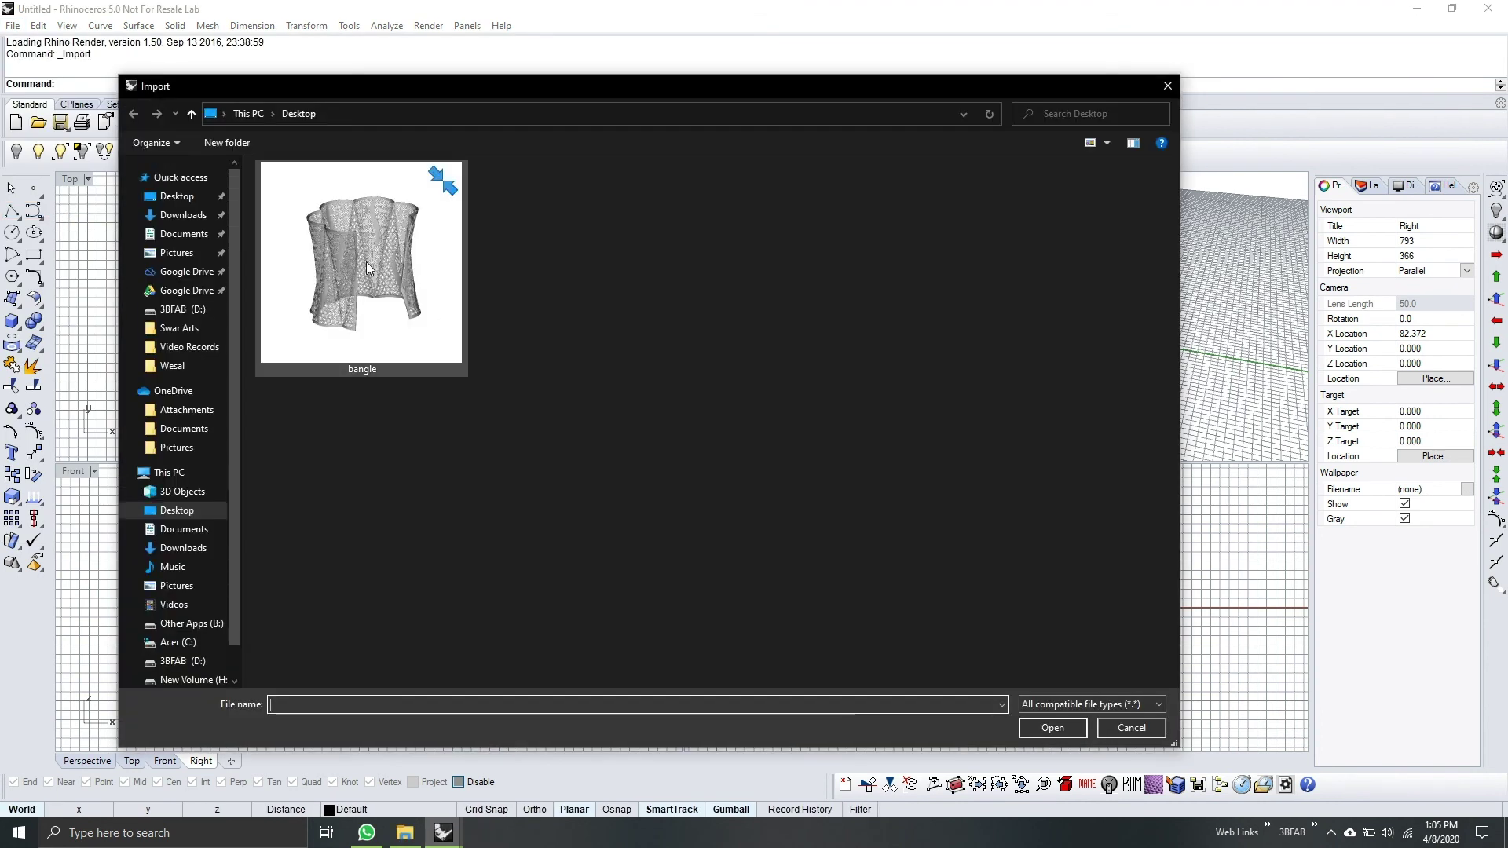
click(366, 262)
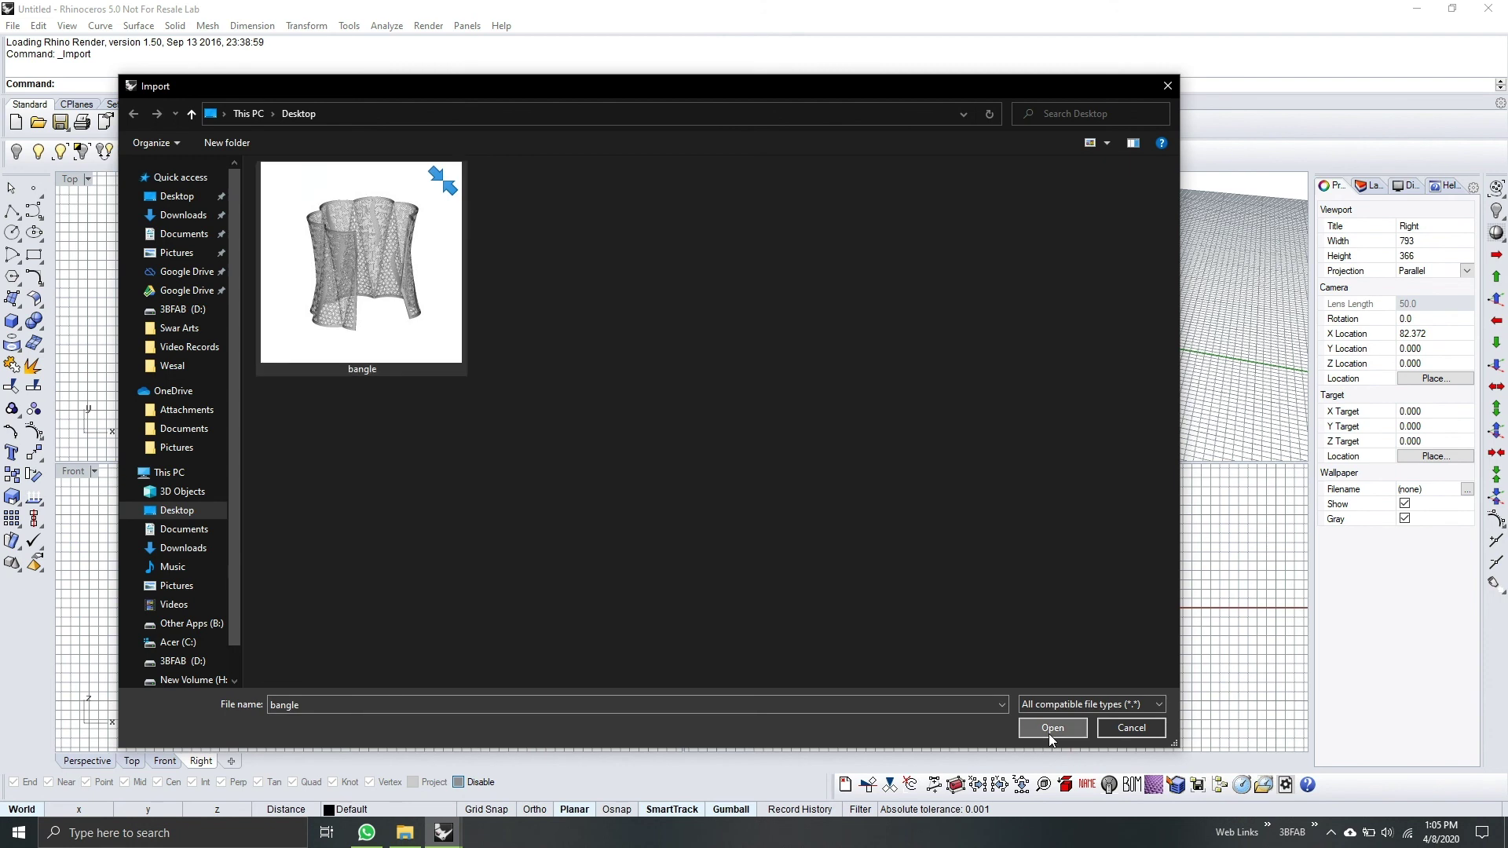
click(1052, 727)
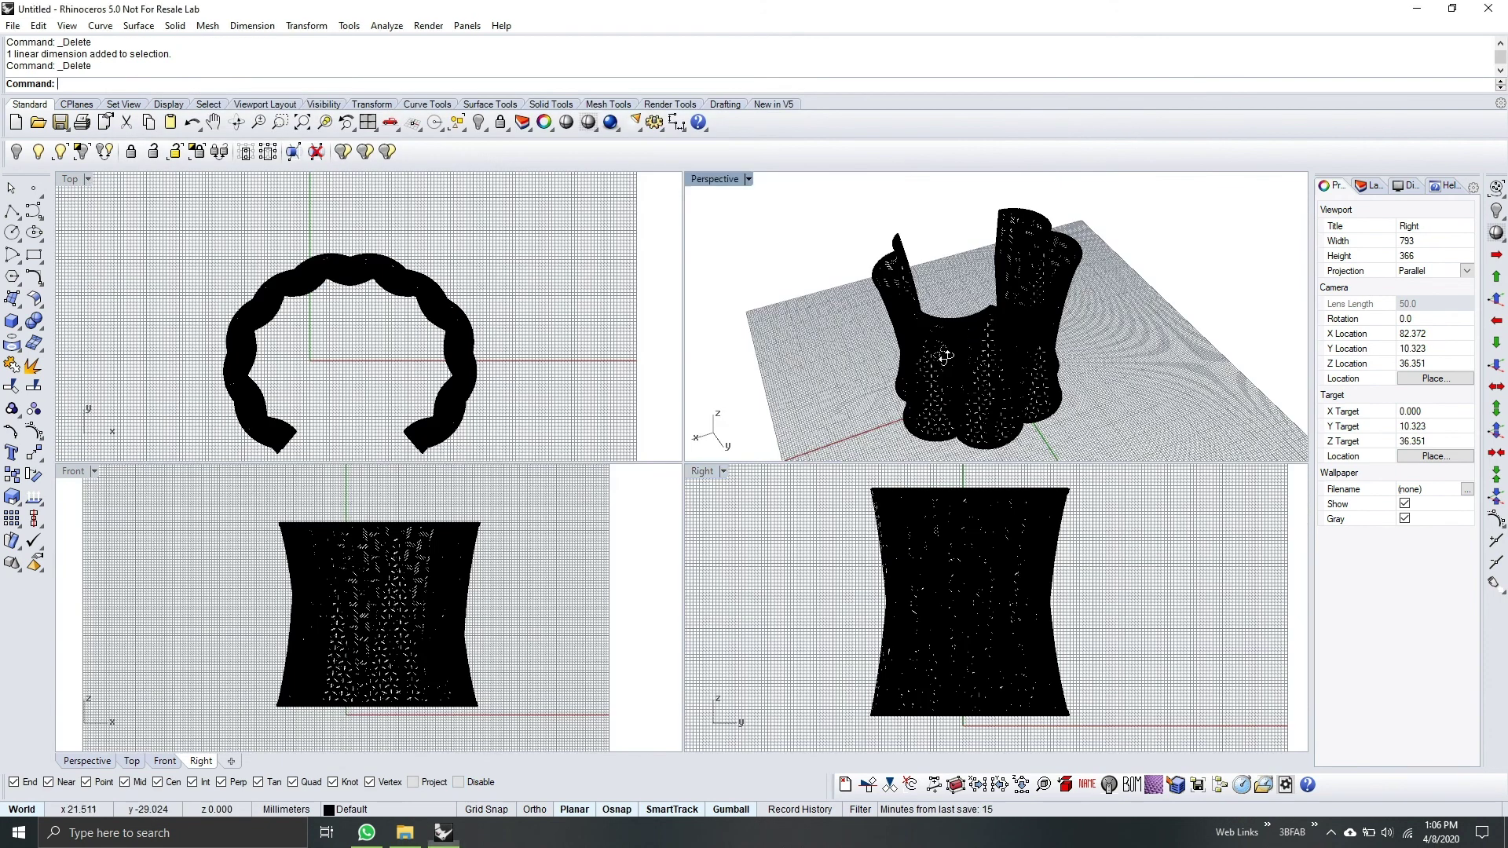
right_drag(981, 345, 1139, 289)
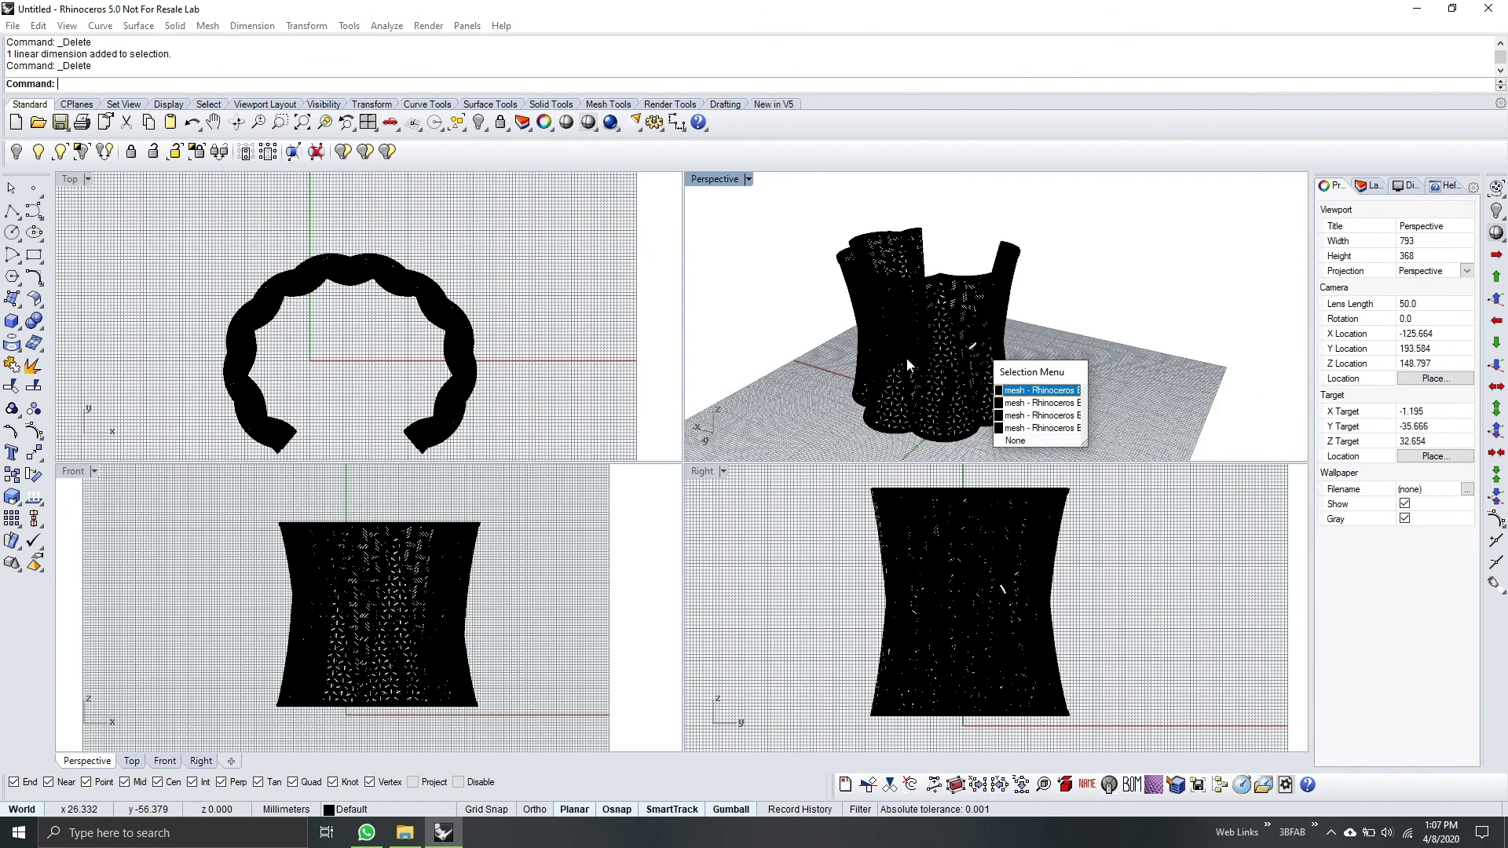
Pick and box-select the bangle's mesh pieces in the Perspective and Top views
click(1099, 314)
scroll(925, 344, up, 4)
click(935, 354)
click(869, 300)
click(757, 294)
right_drag(874, 322, 883, 275)
right_drag(349, 299, 422, 271)
drag(212, 183, 612, 440)
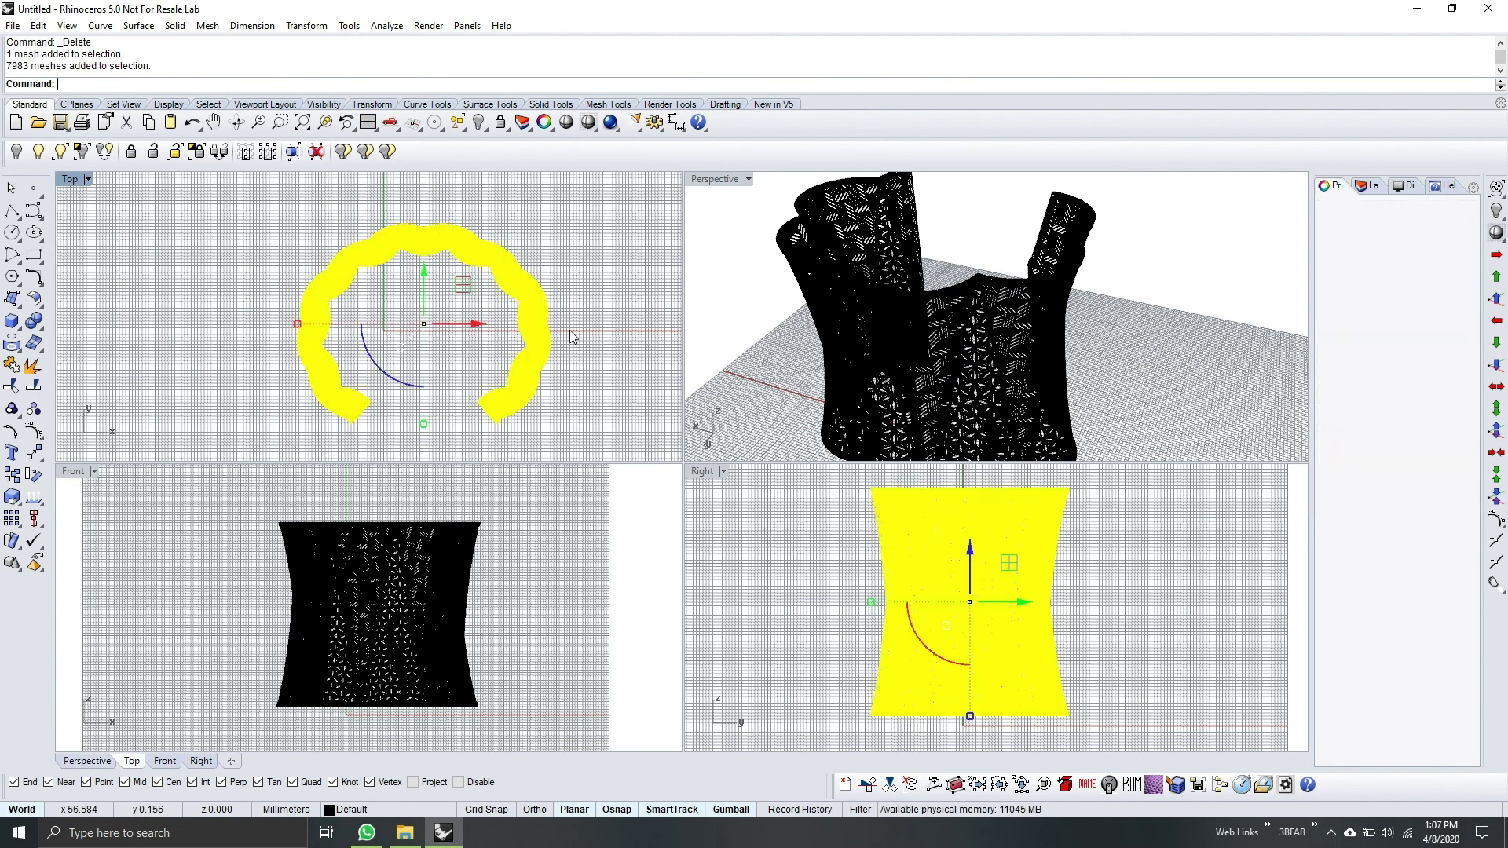
Select all 7983 meshes and join them into one closed bangle mesh
key(ctrl+a)
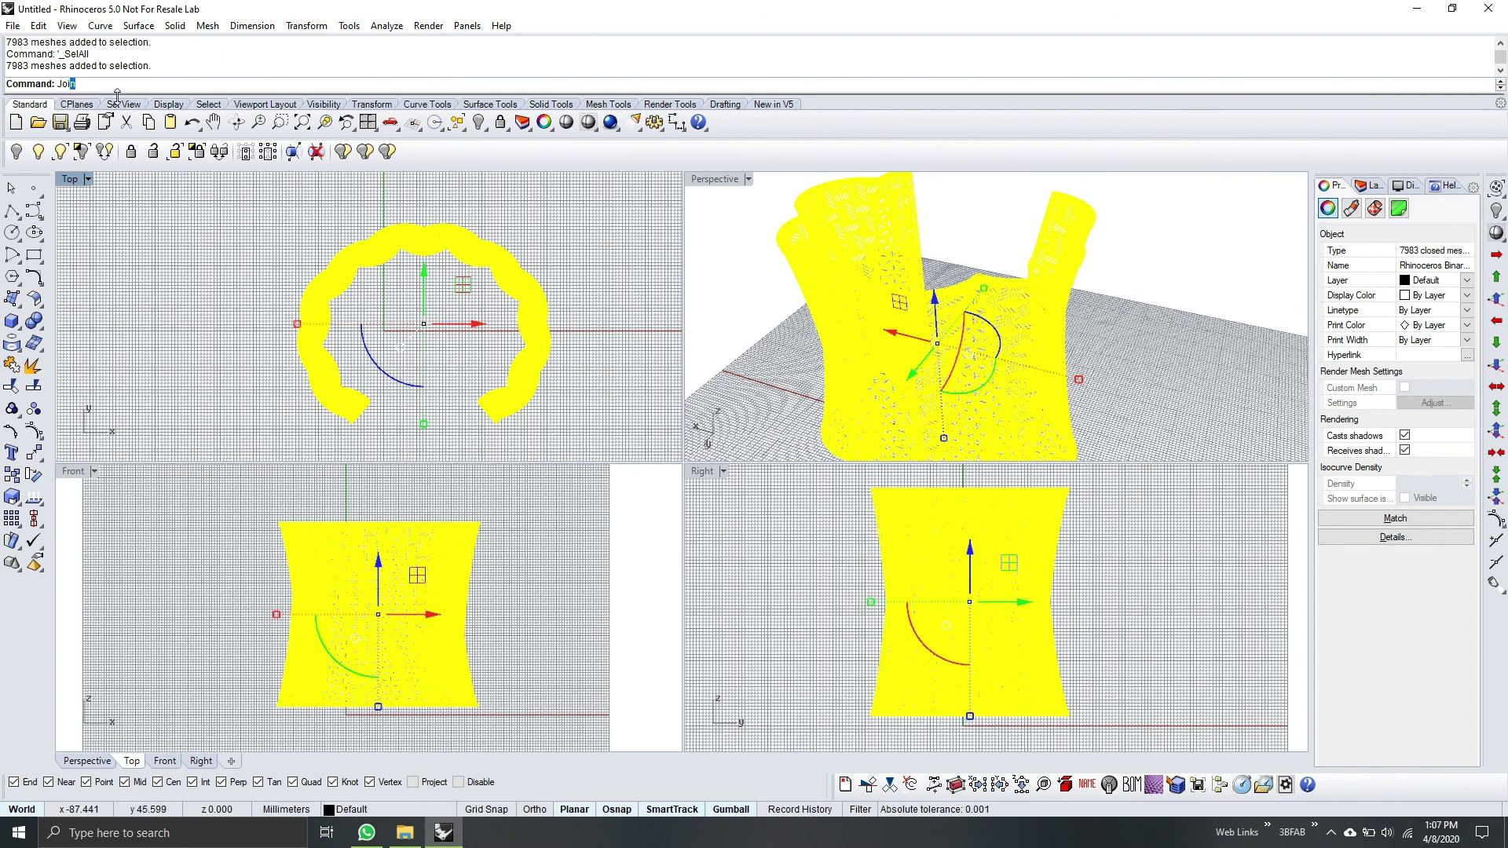
key(Return)
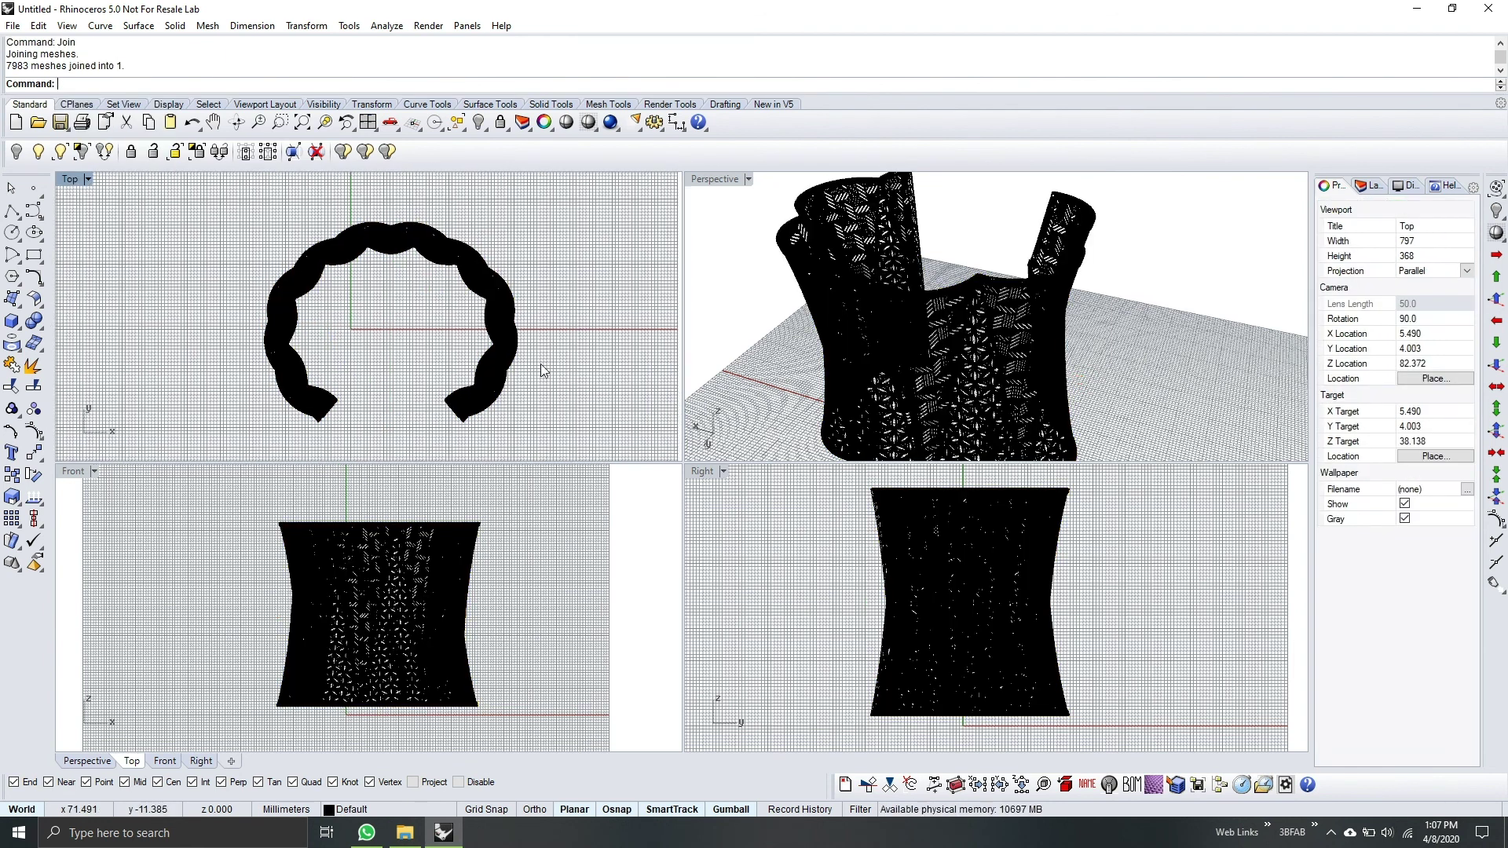
click(337, 275)
scroll(330, 314, up, 2)
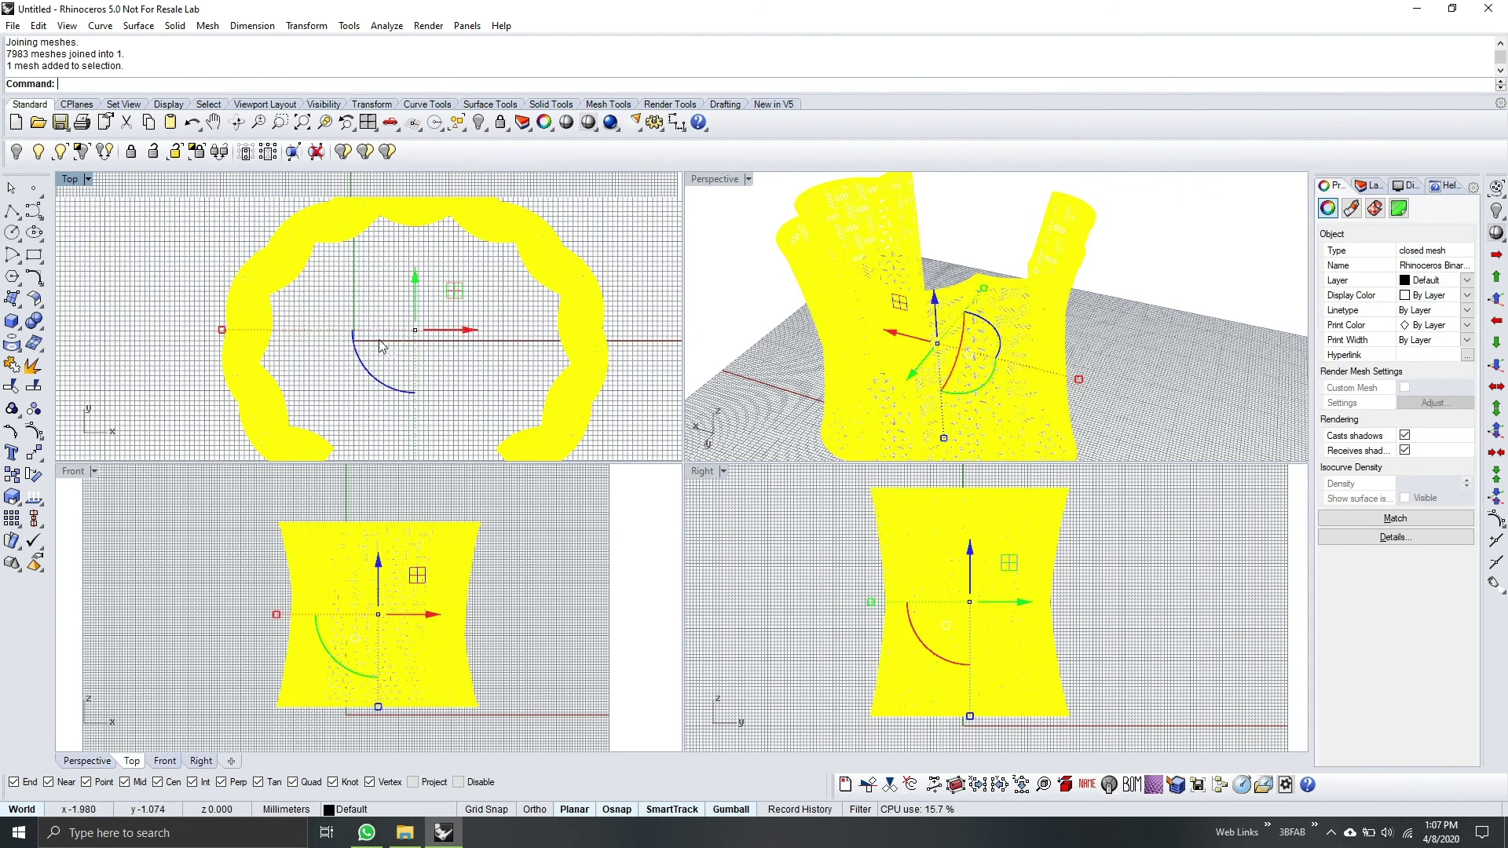
right_drag(498, 359, 554, 358)
Maximize the Top view and align the bangle concentrically to the origin point 0
key(ctrl+m)
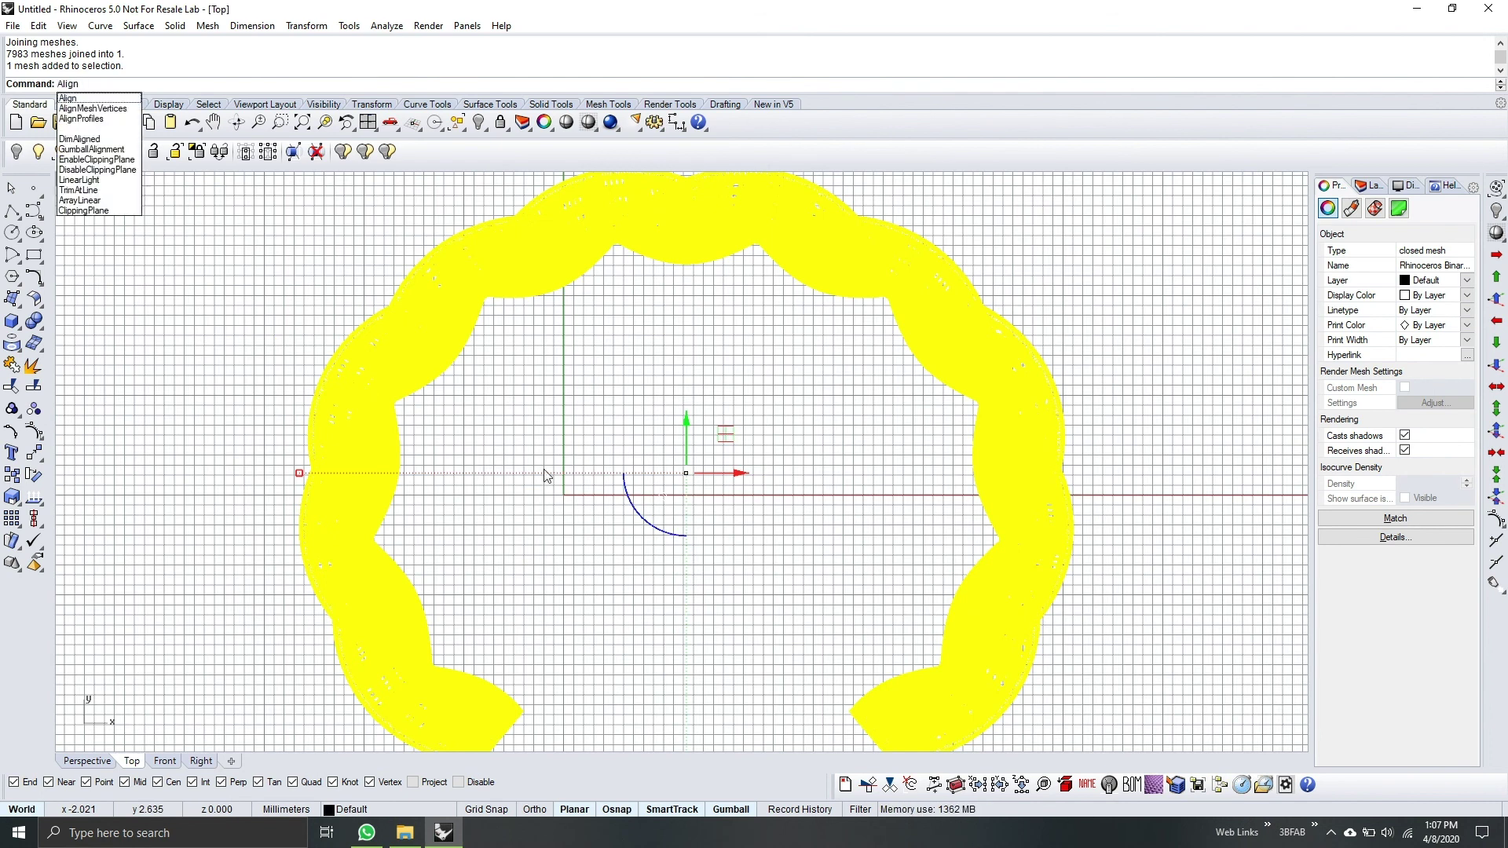
key(Return)
click(143, 84)
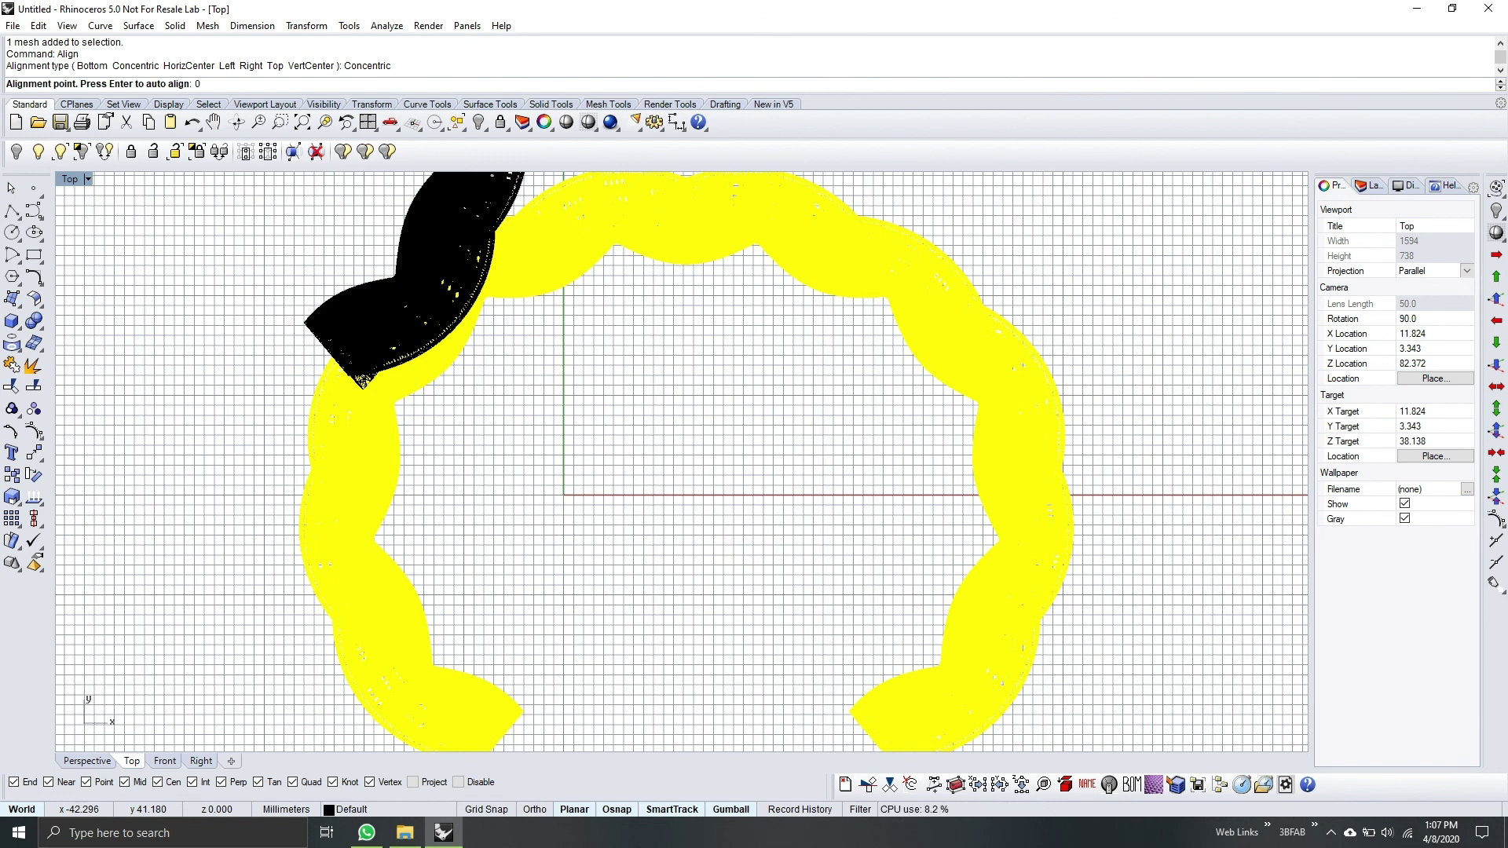
text(0)
key(Return)
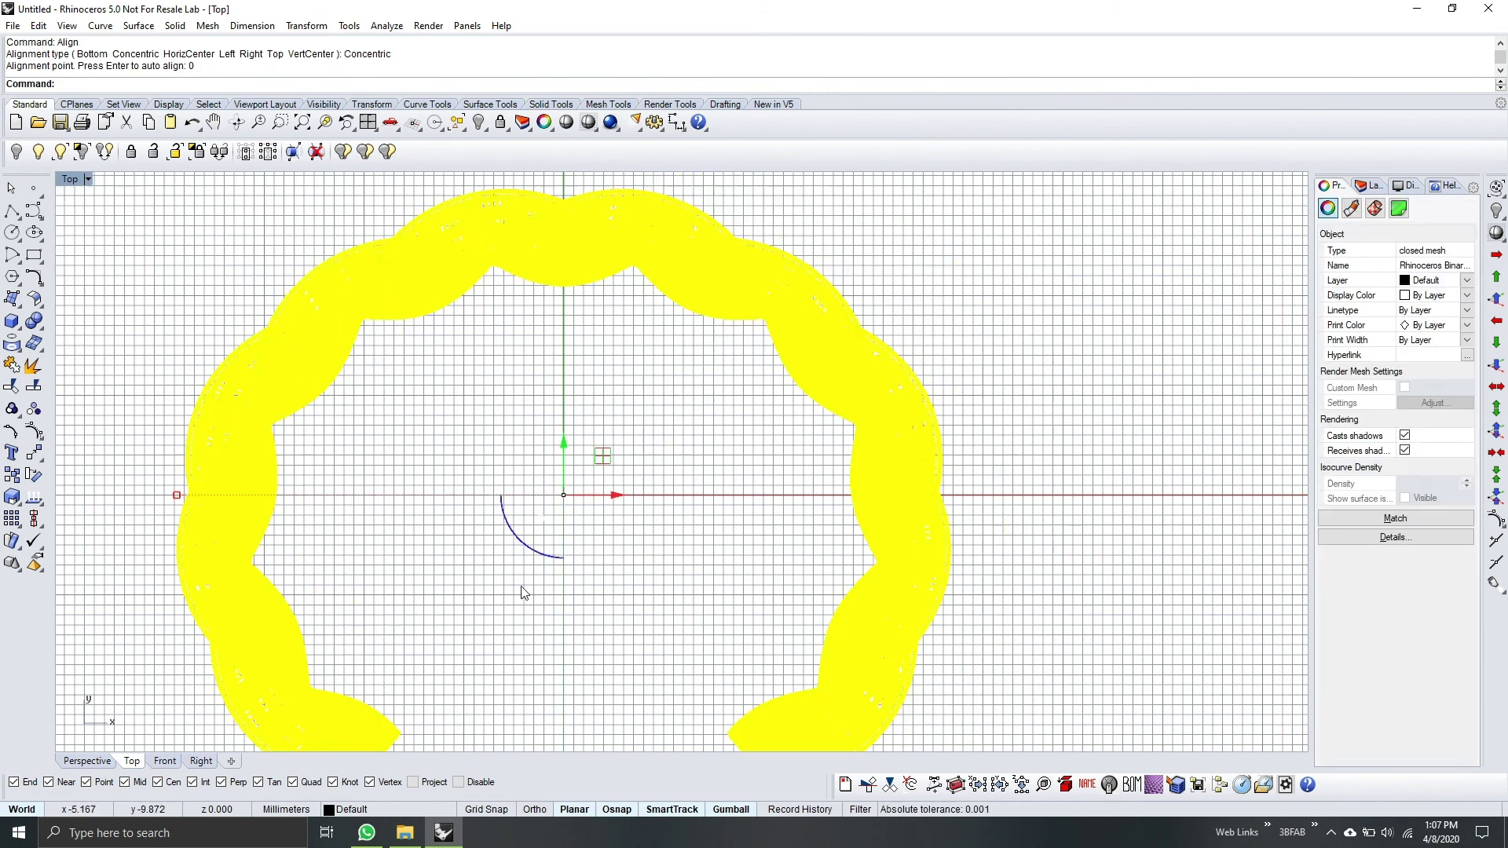
Check the centred bangle in the Front and Top views and start the rectangular Plane tool
click(510, 628)
scroll(510, 630, down, 2)
right_drag(515, 641, 527, 547)
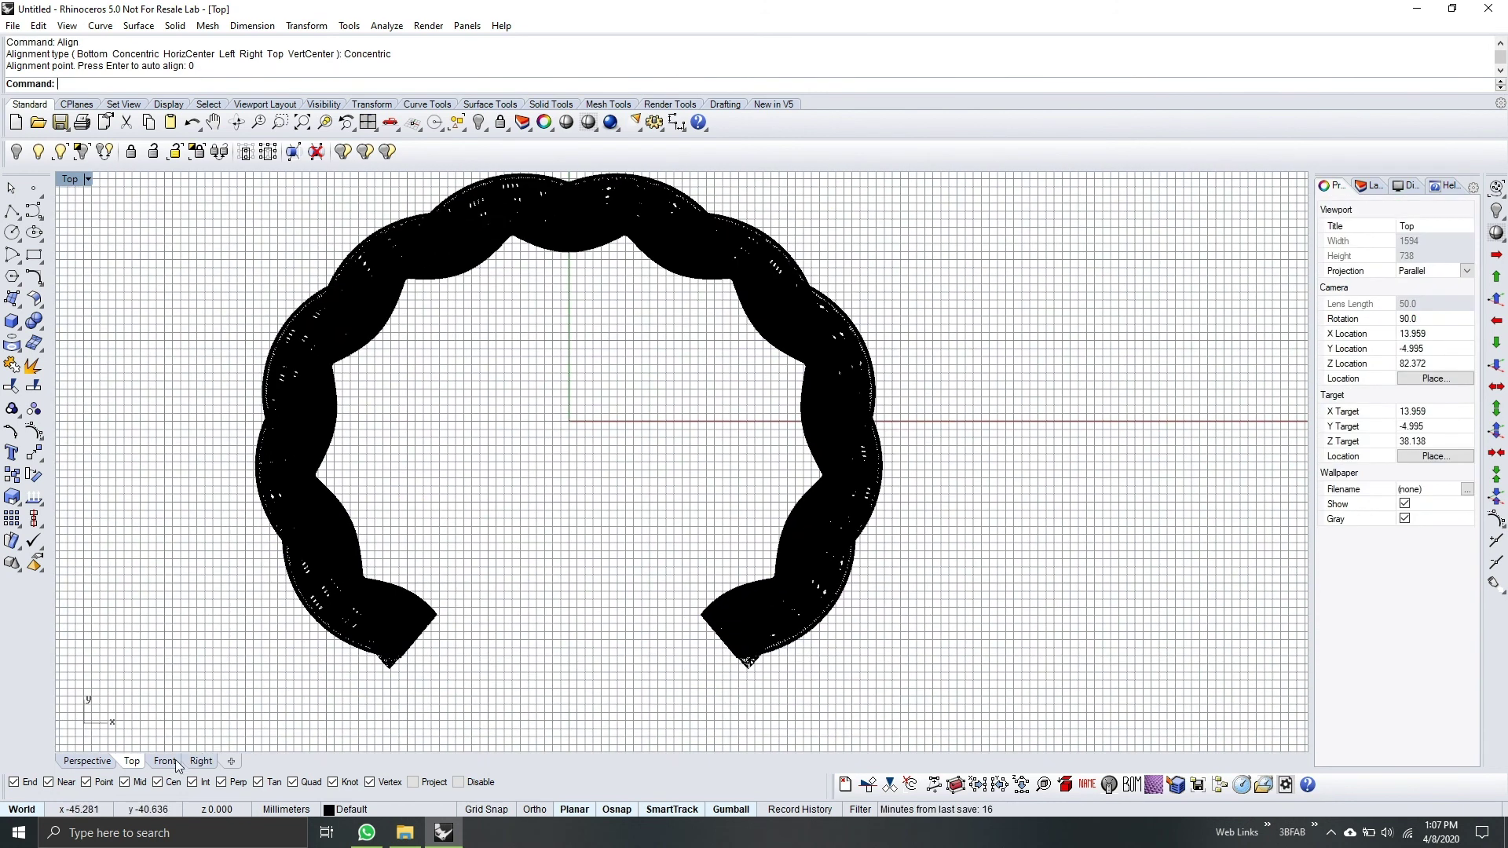
click(165, 761)
scroll(647, 690, up, 6)
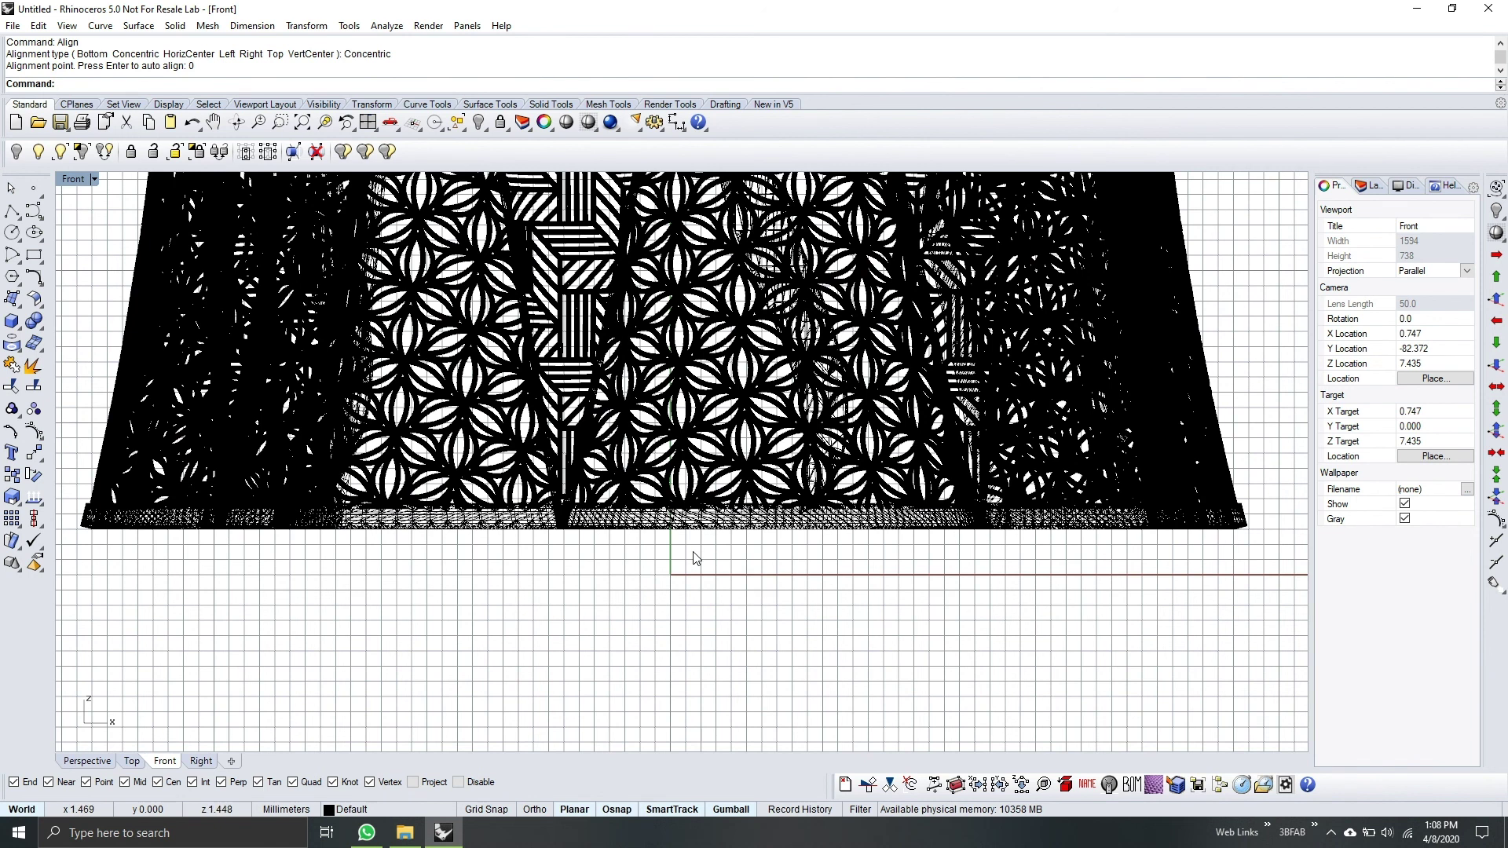
scroll(693, 576, down, 5)
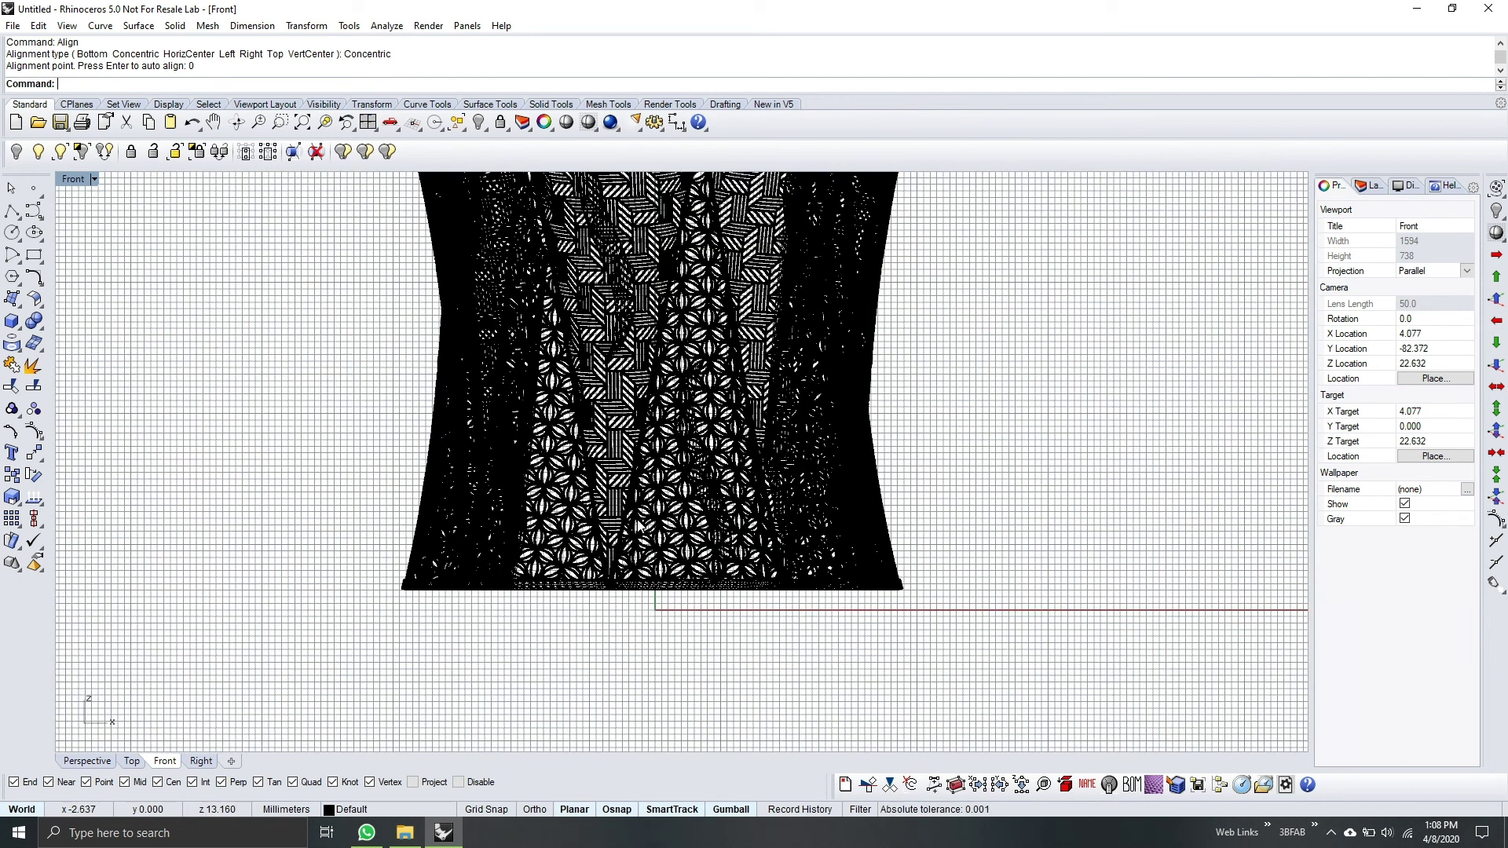
right_drag(616, 552, 592, 640)
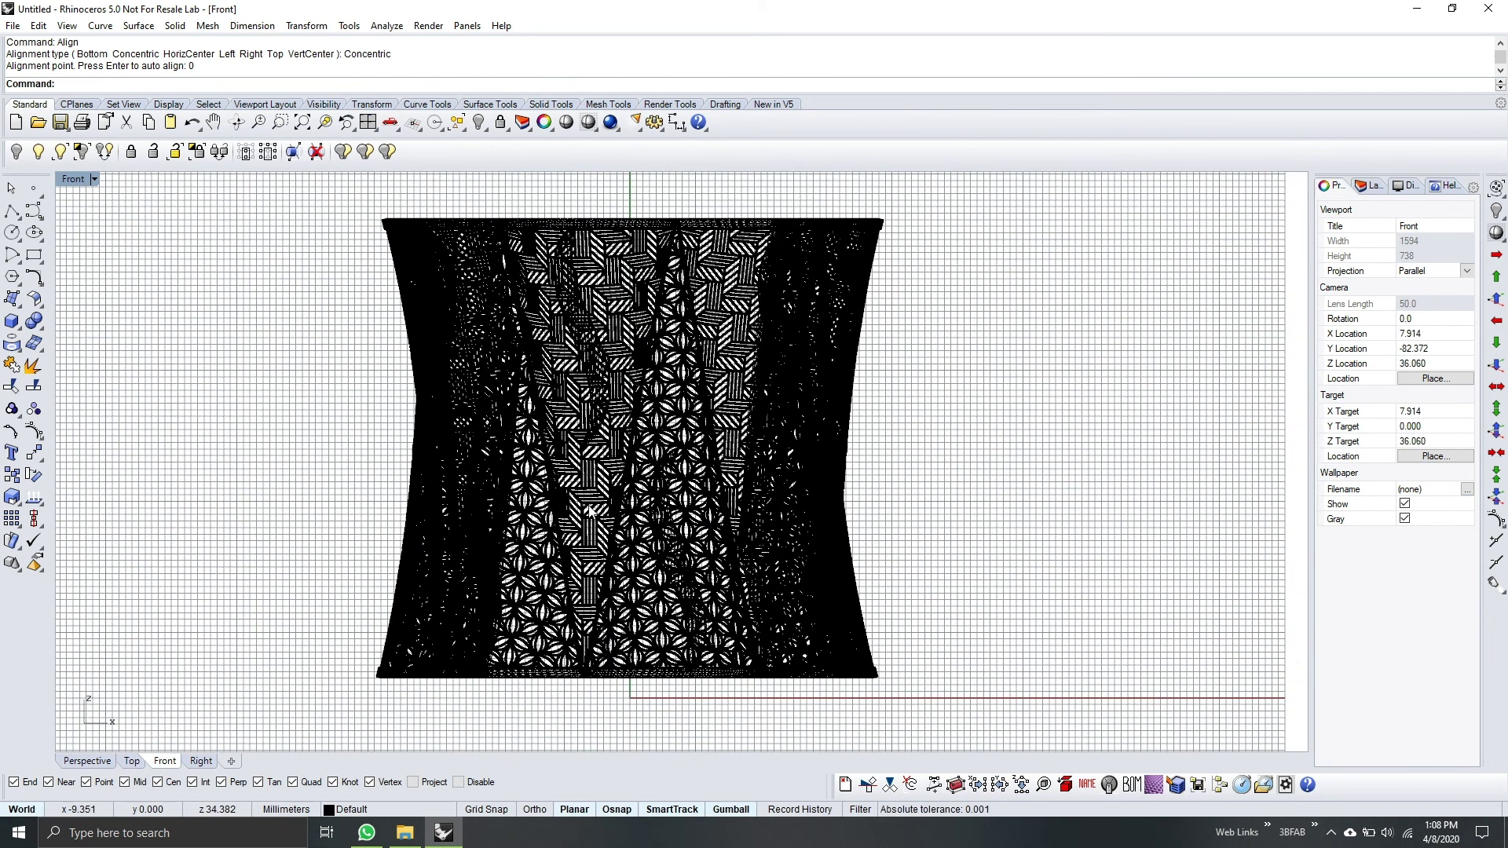
click(133, 761)
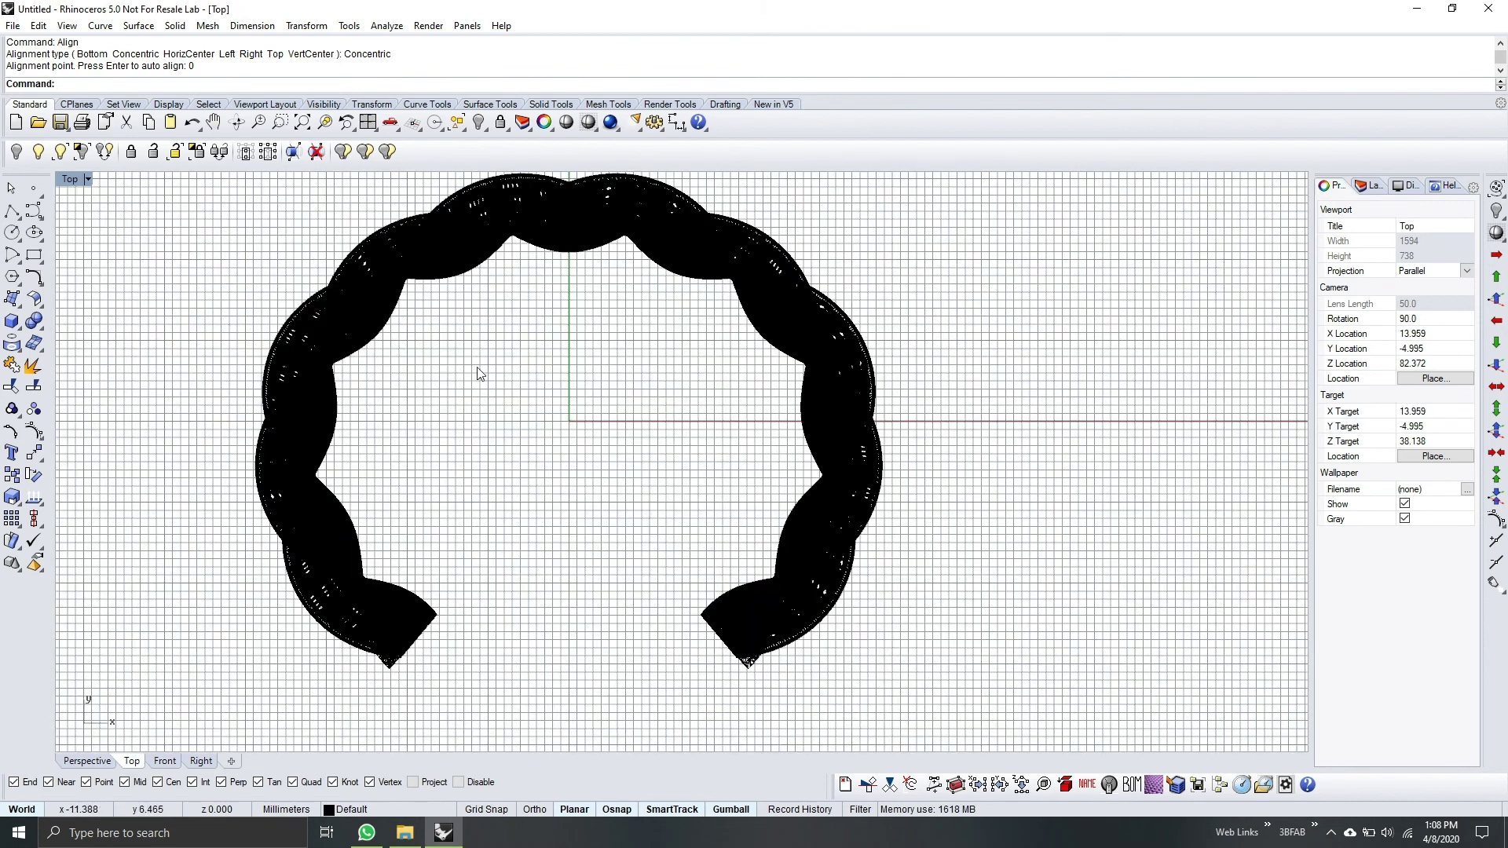
scroll(477, 366, down, 4)
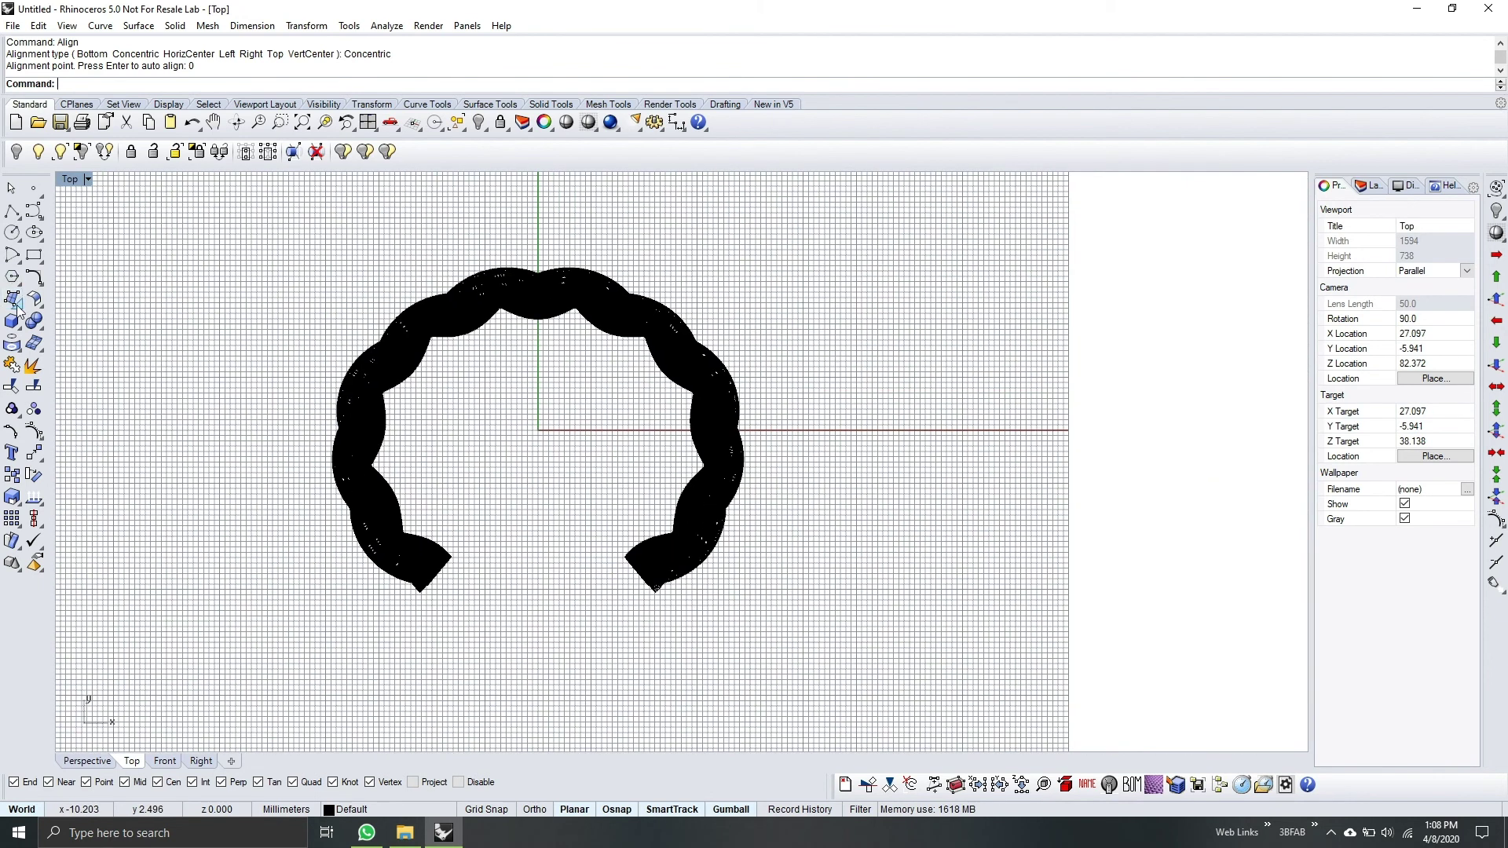
click(17, 310)
click(36, 329)
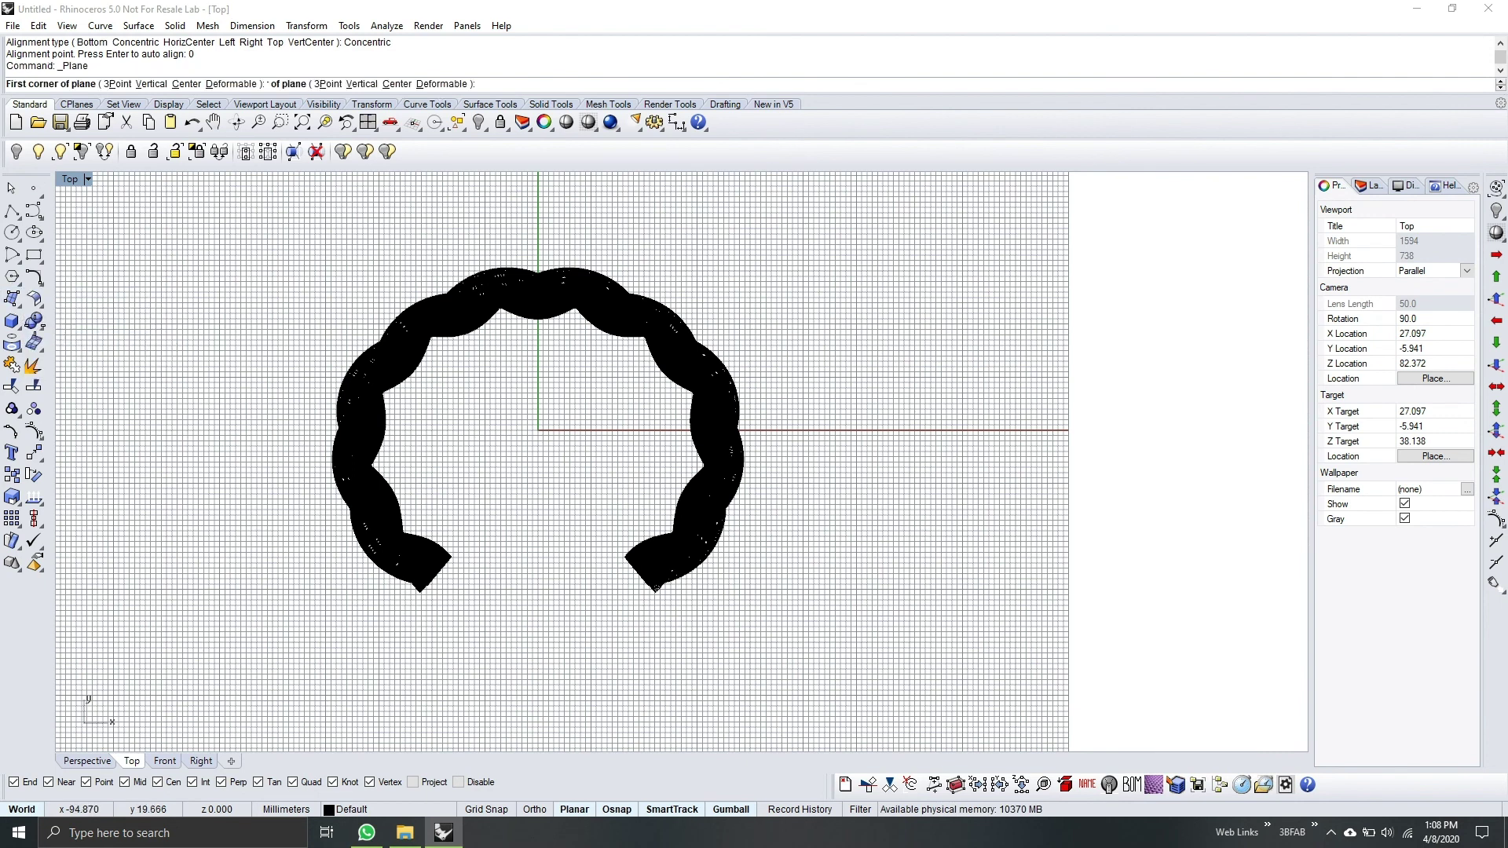
Draw a corner-to-corner plane enclosing the bangle and set Perspective to Shaded
click(286, 234)
click(798, 620)
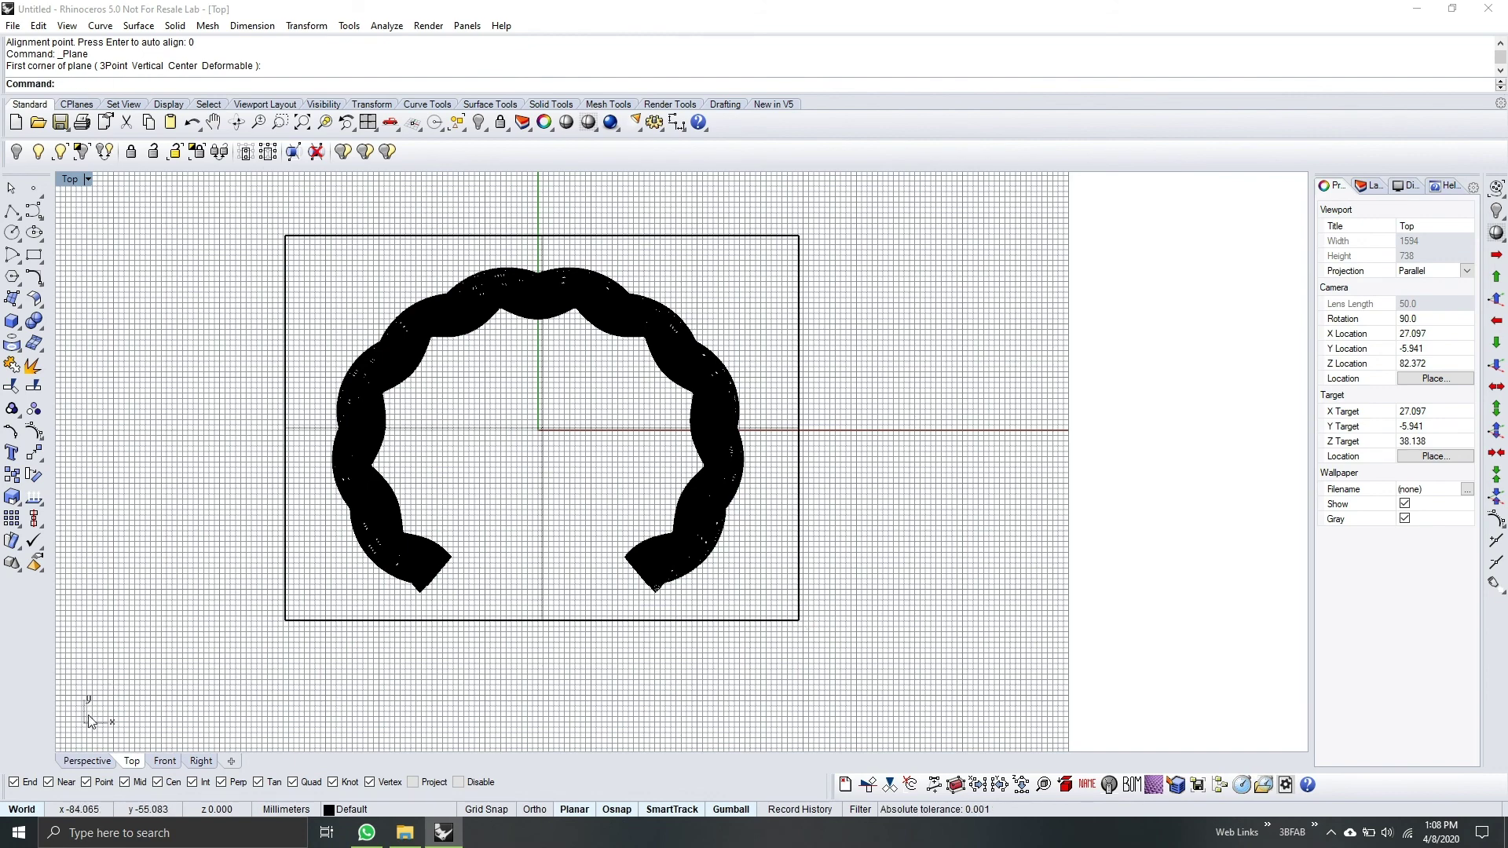
click(88, 761)
right_drag(807, 587, 675, 518)
click(119, 179)
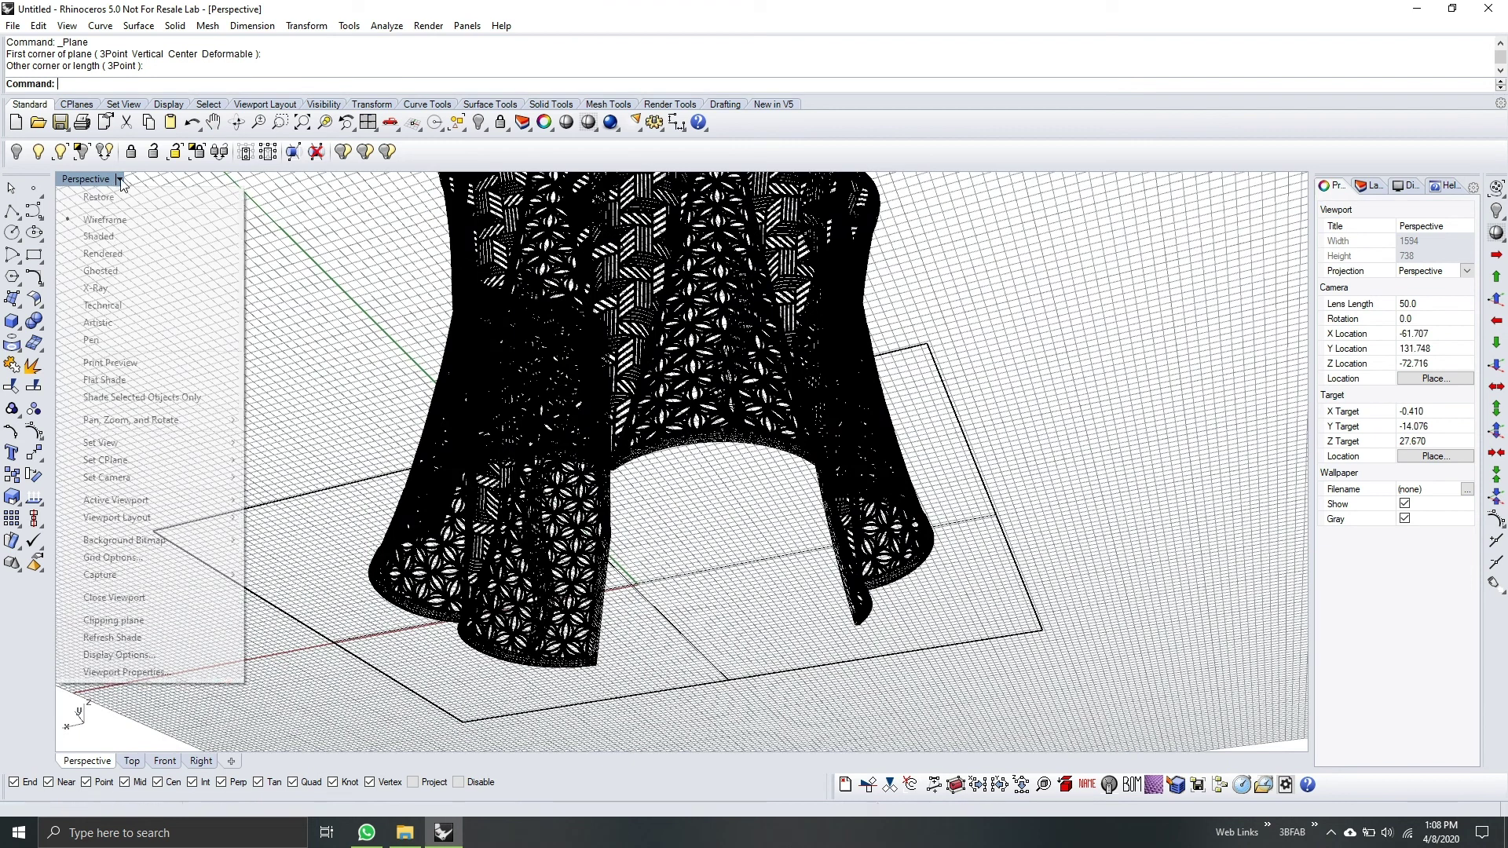
click(121, 234)
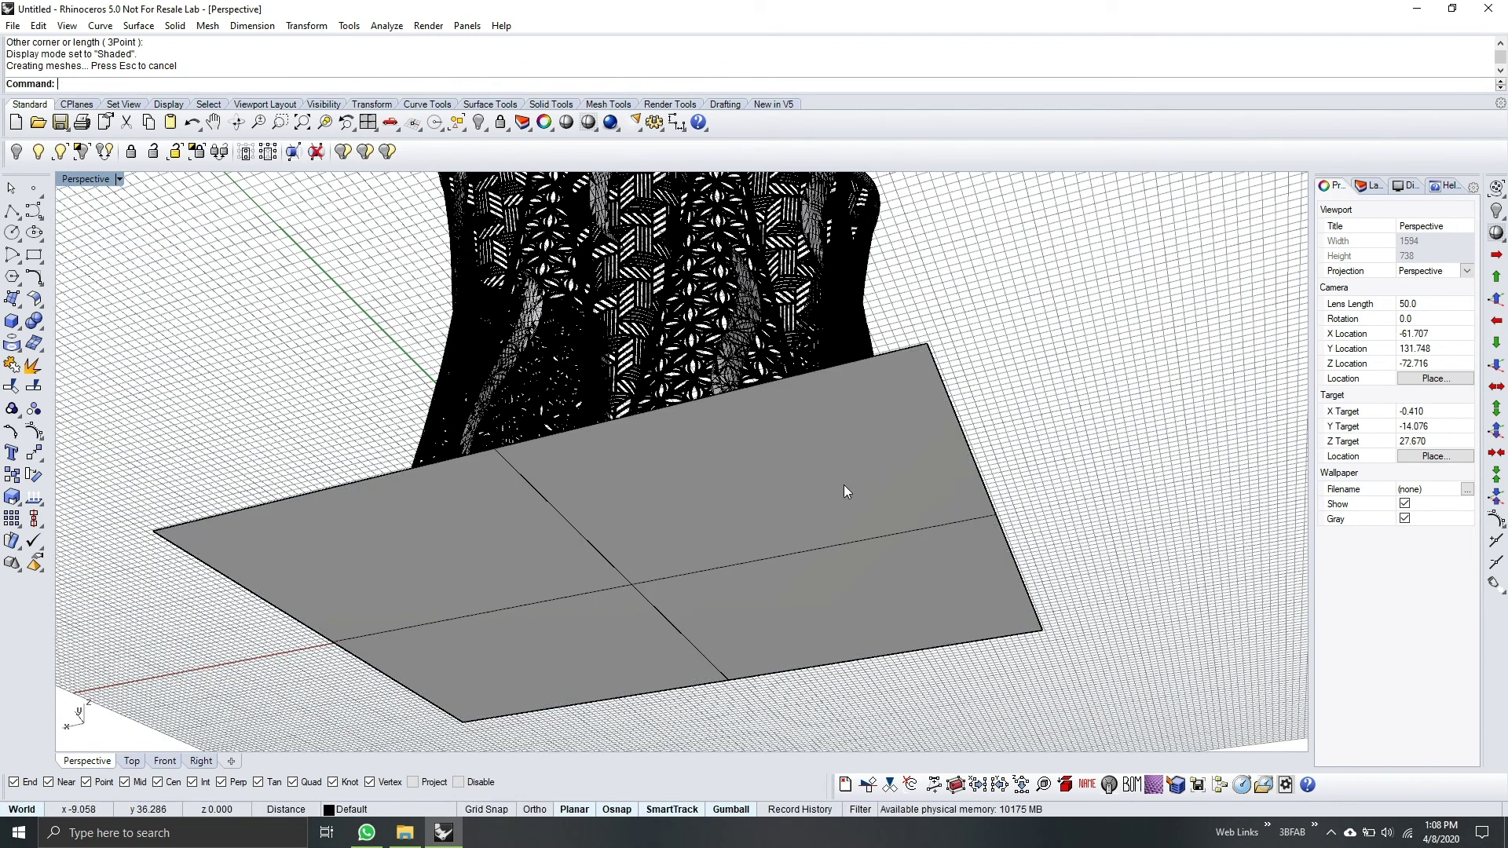
Move the plane vertically with the gumball to sit at the bangle's base
click(589, 522)
right_drag(669, 540, 625, 532)
drag(631, 533, 633, 511)
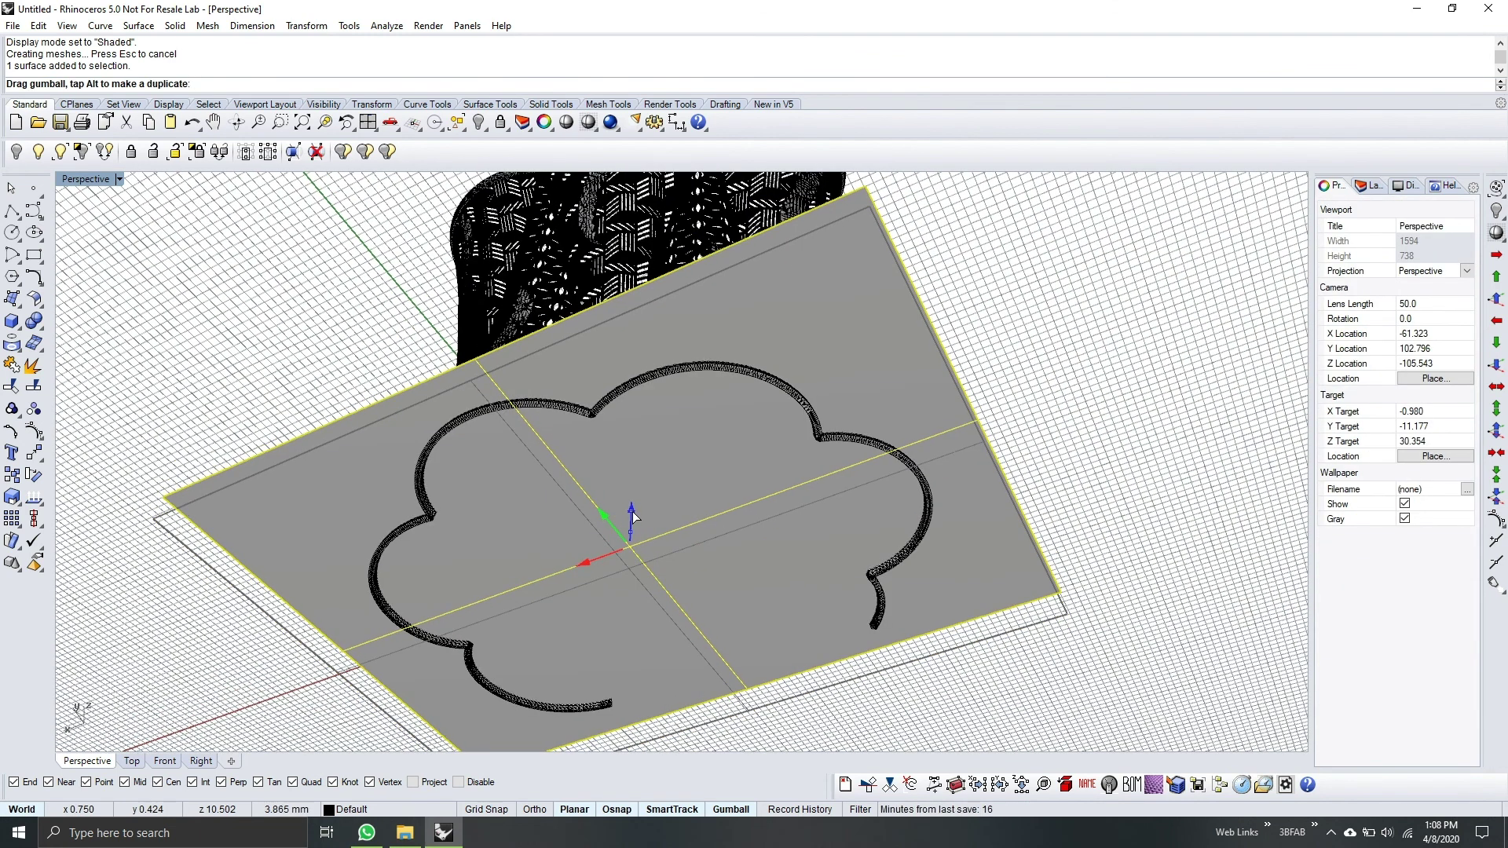
drag(633, 514, 653, 411)
right_drag(653, 411, 696, 466)
drag(695, 472, 681, 543)
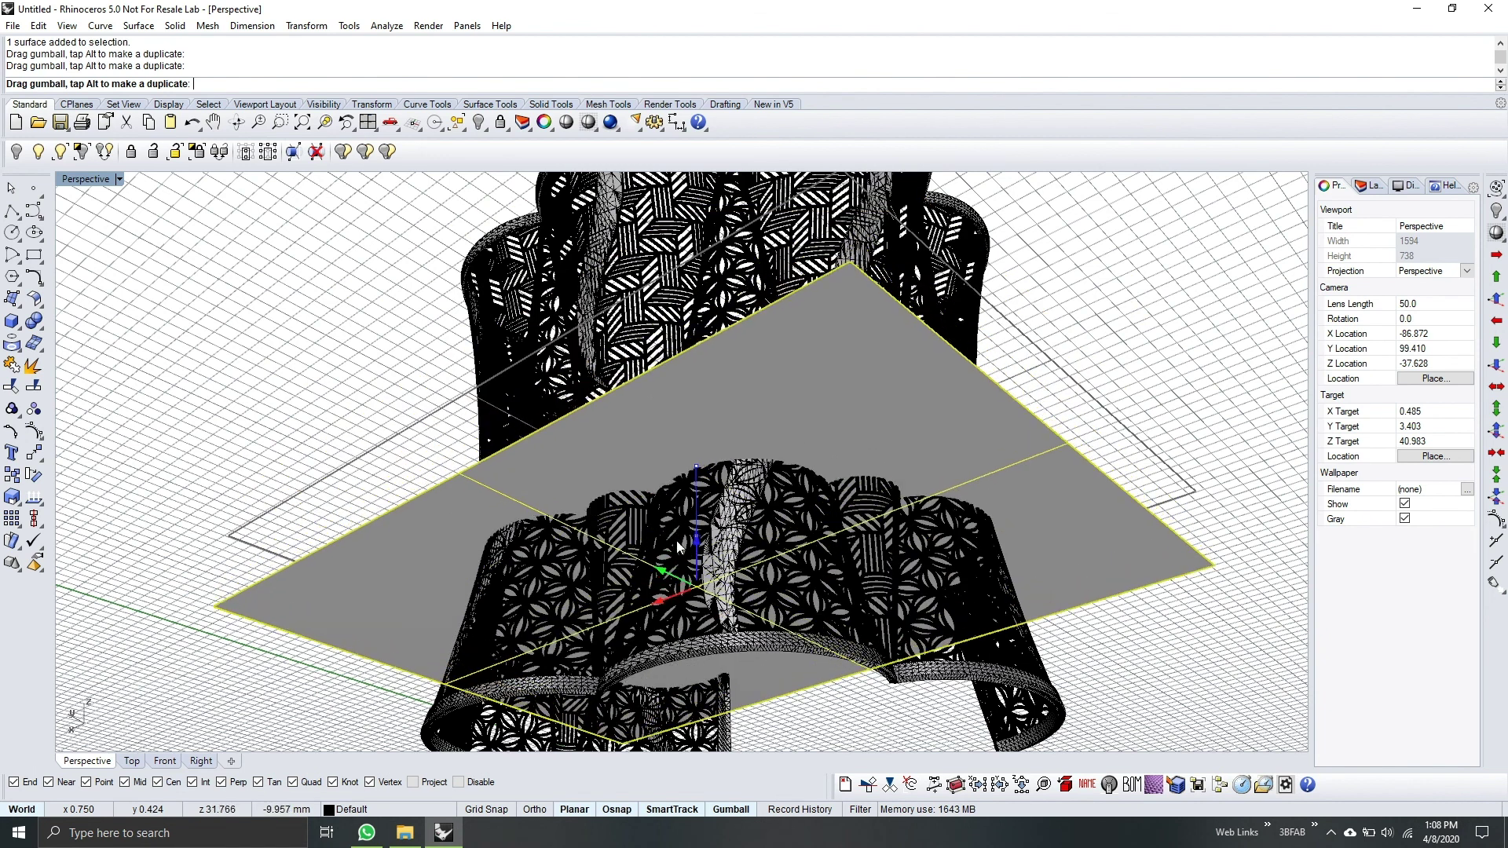
right_drag(681, 544, 700, 459)
drag(702, 464, 703, 497)
right_drag(832, 442, 690, 628)
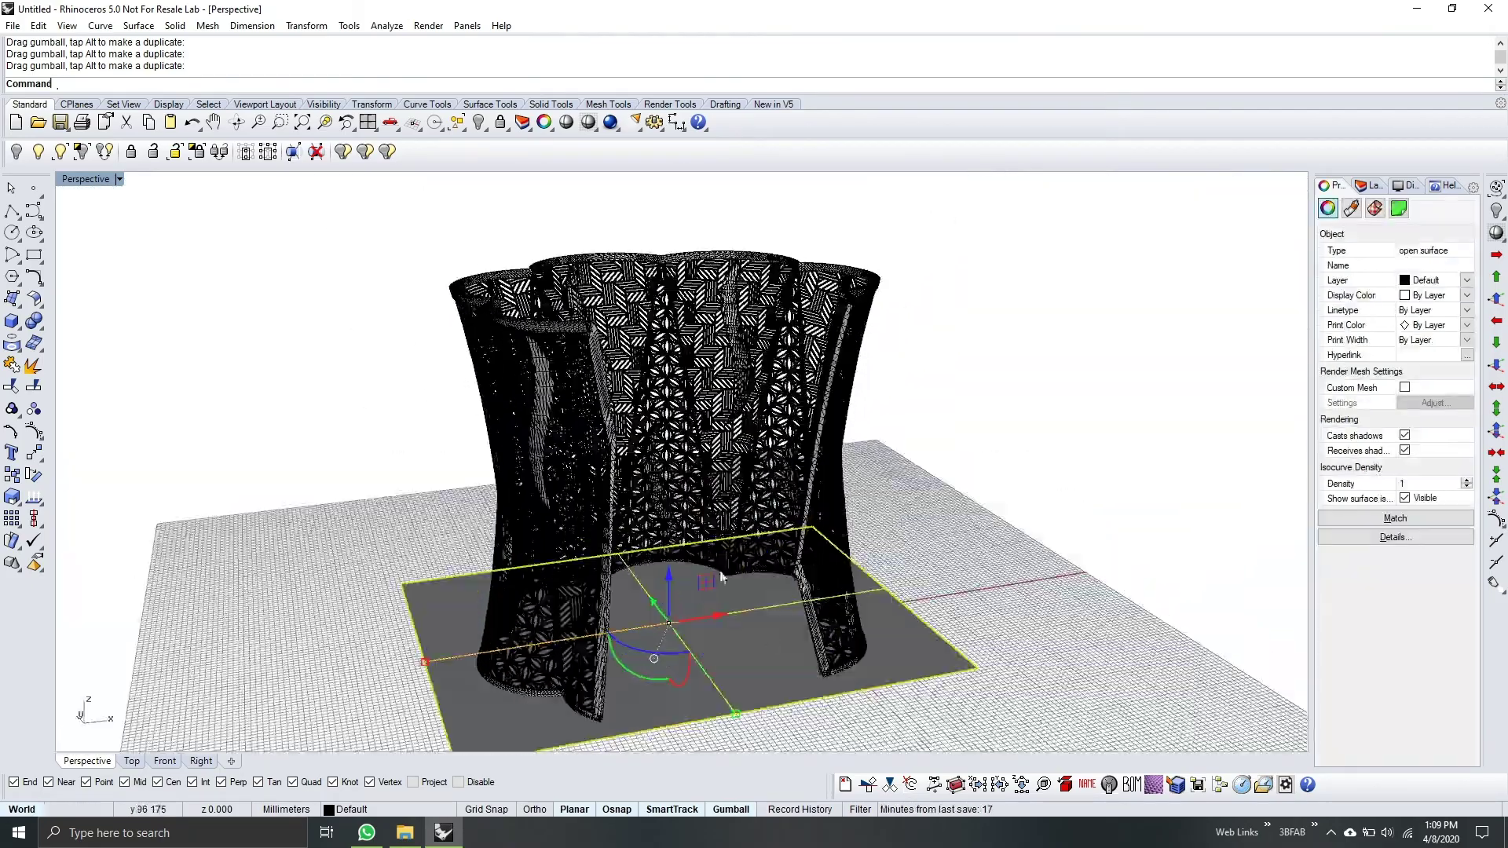
right_drag(754, 372, 680, 473)
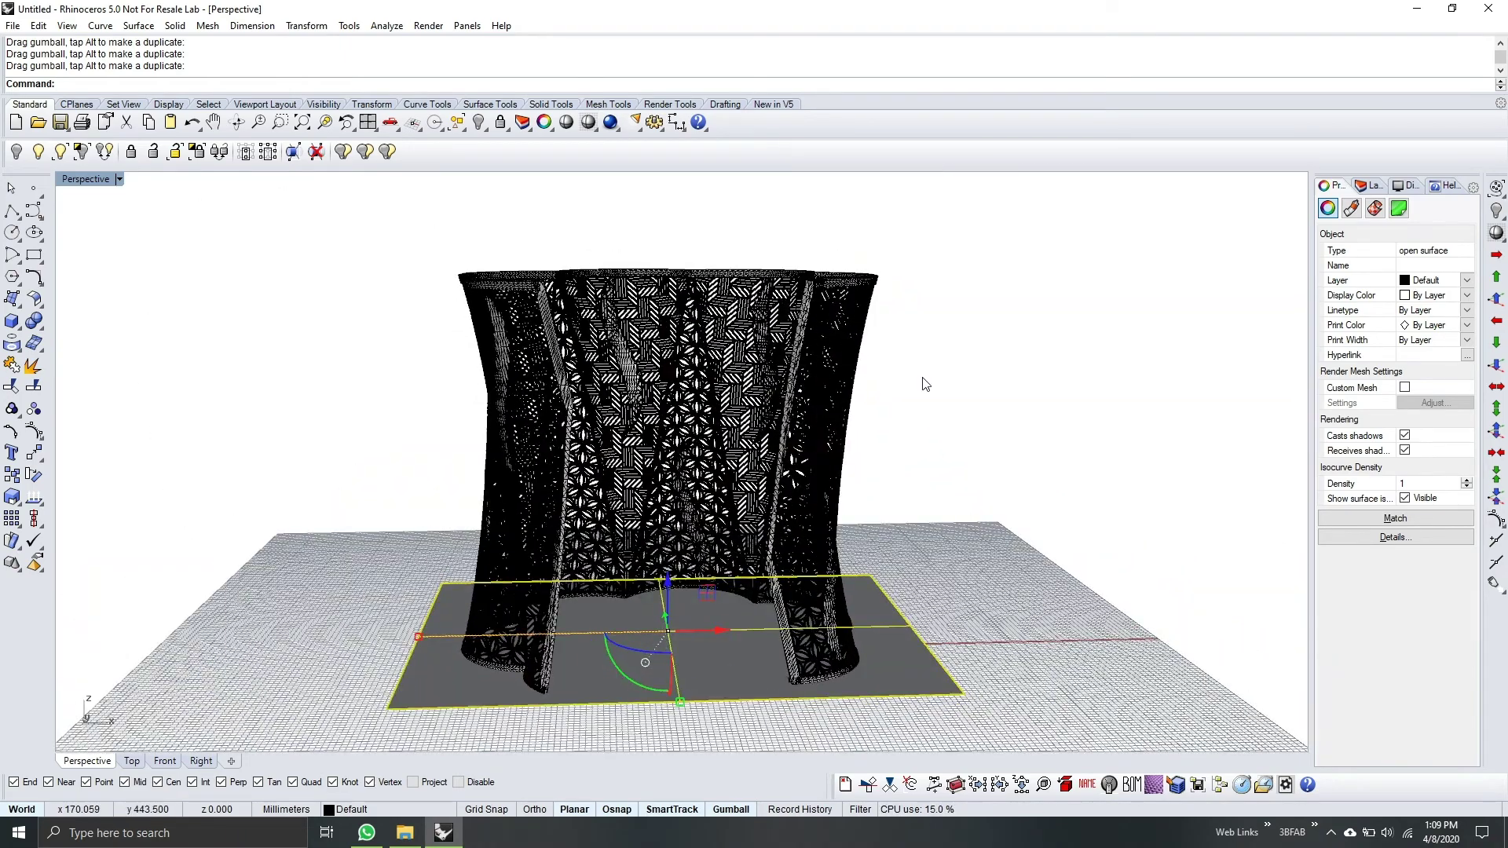
right_drag(758, 405, 664, 377)
Restore the four-view layout and view the model from the bottom in Perspective
click(118, 179)
click(79, 197)
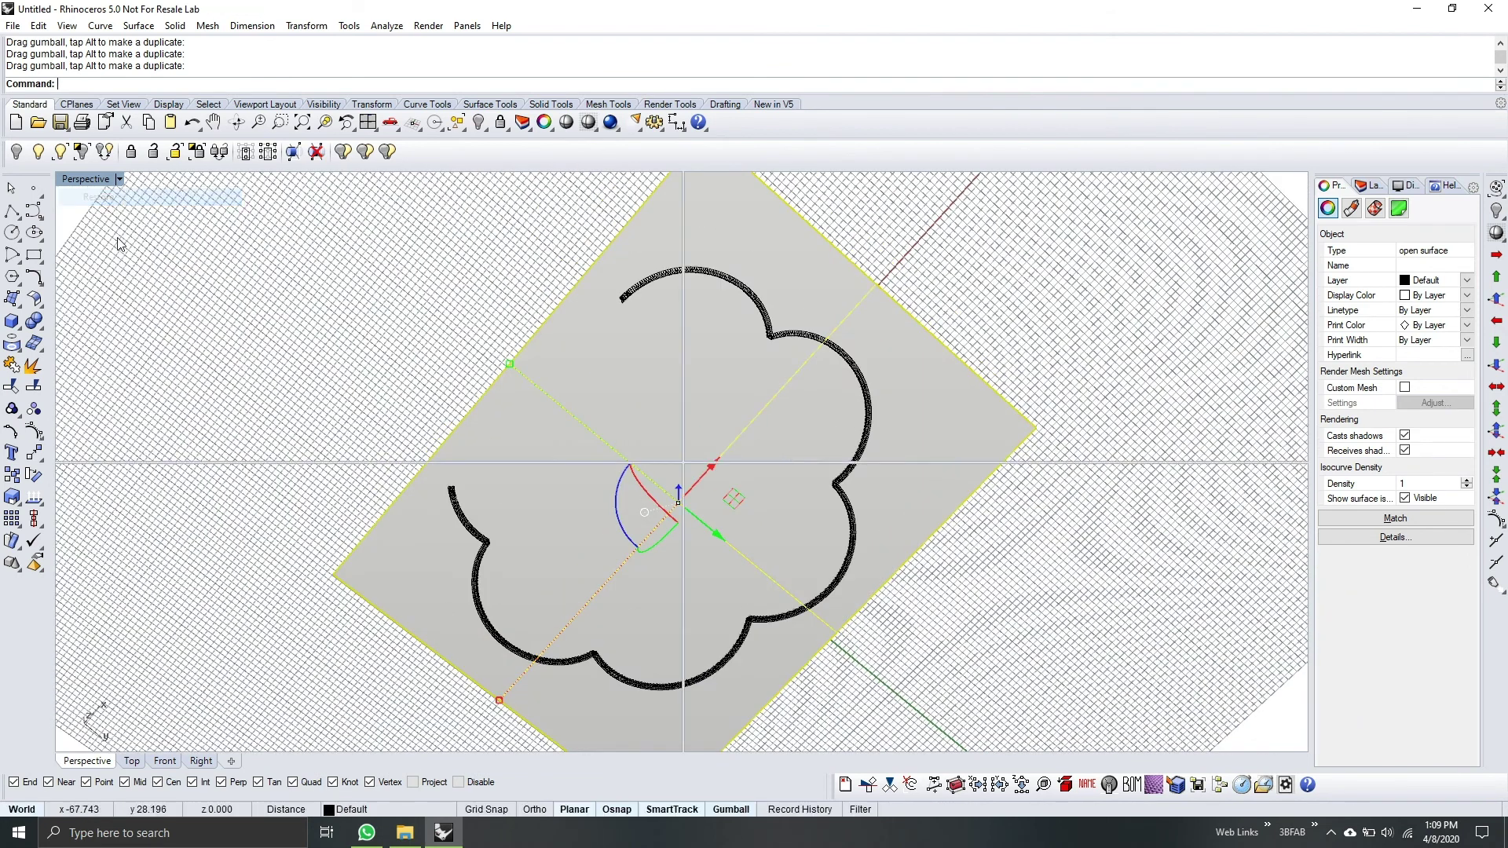
click(749, 179)
mouse_move(744, 444)
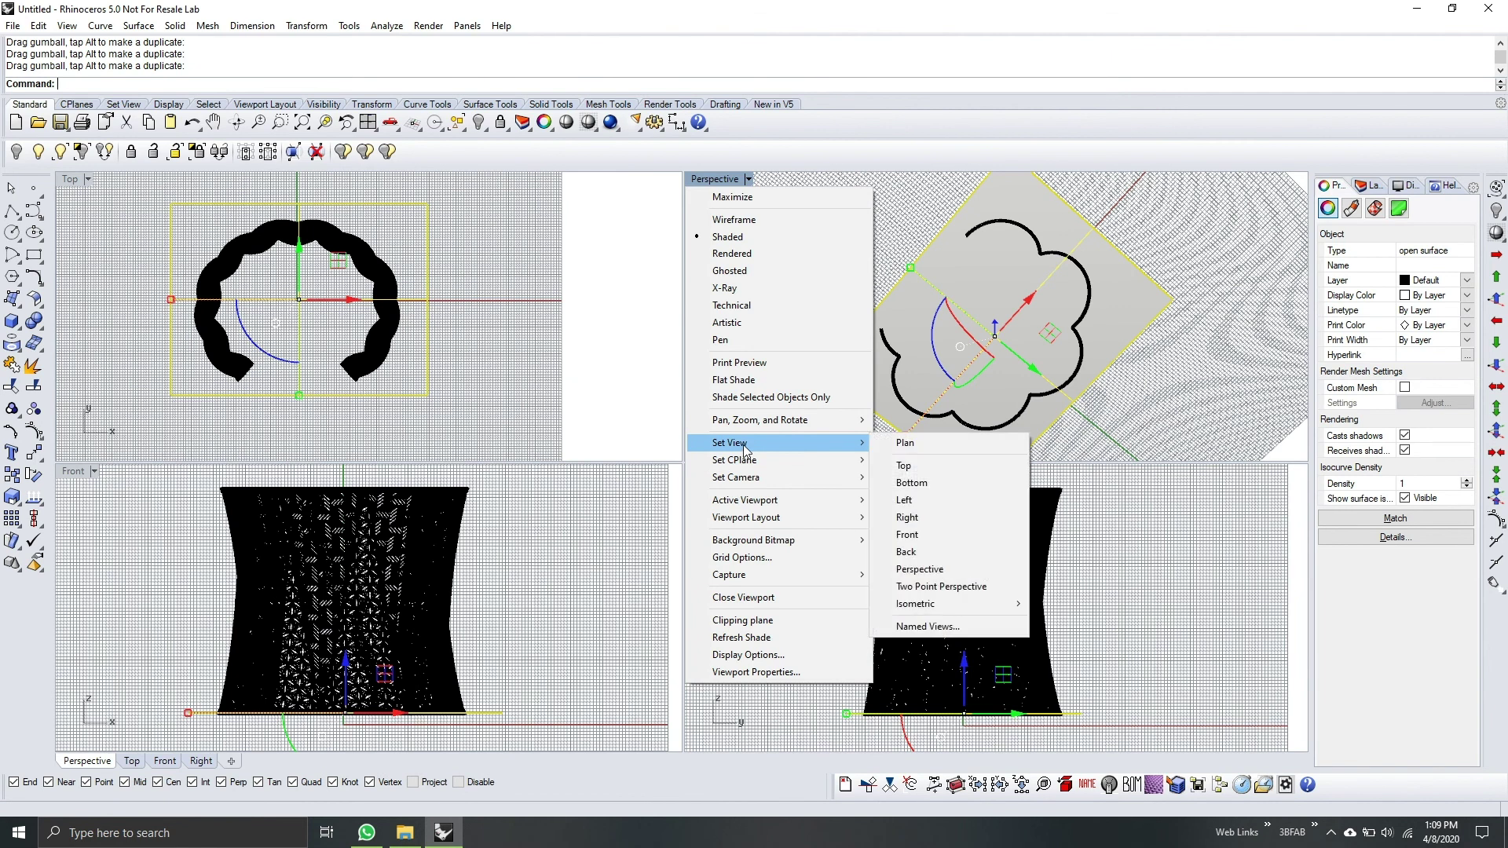
click(955, 485)
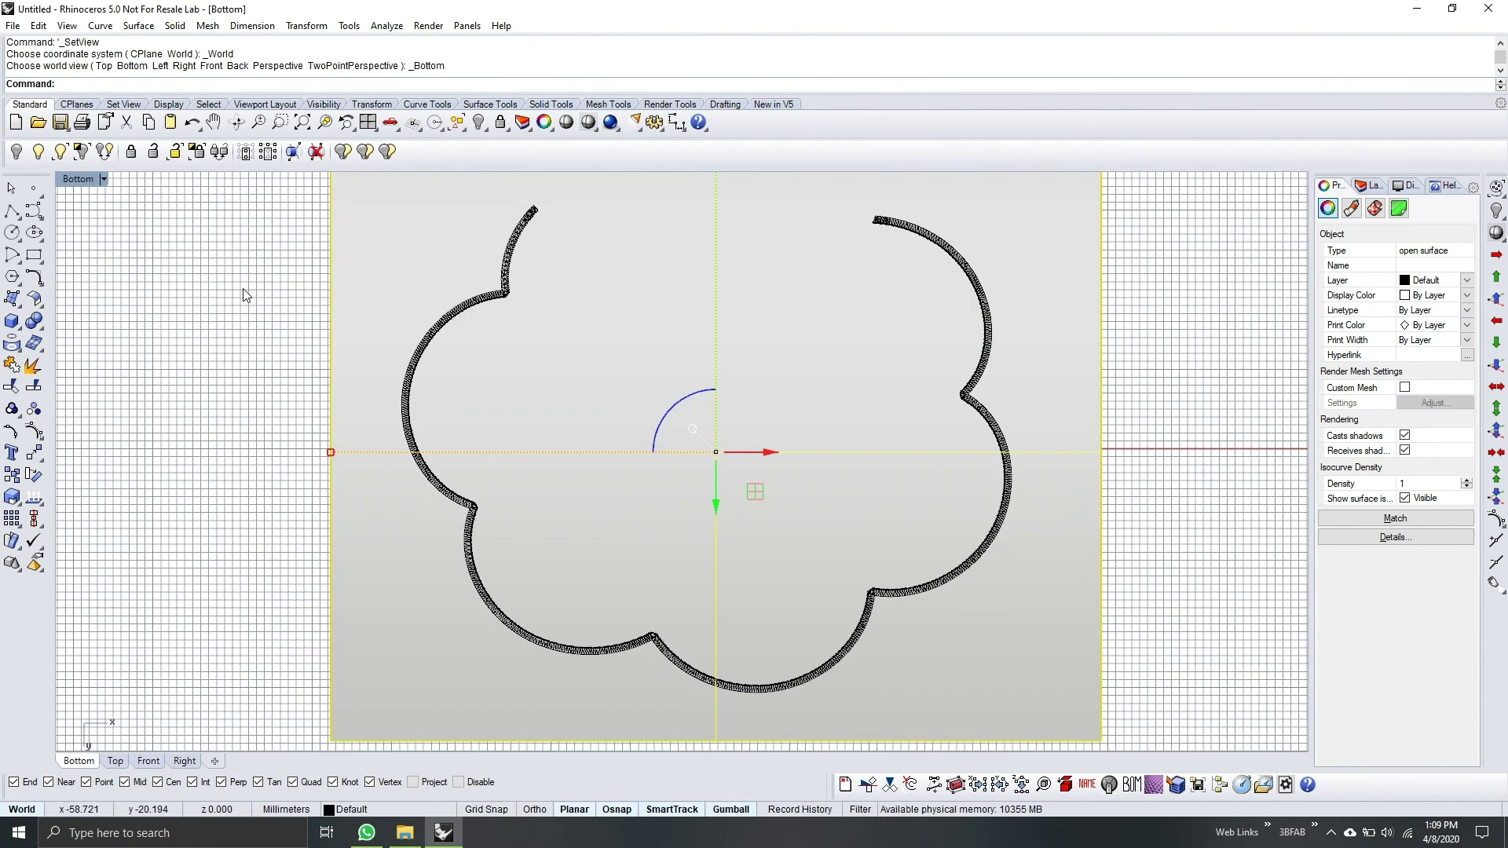
Run BelSupport and choose the bangle mesh as the support target
text(BelSupport)
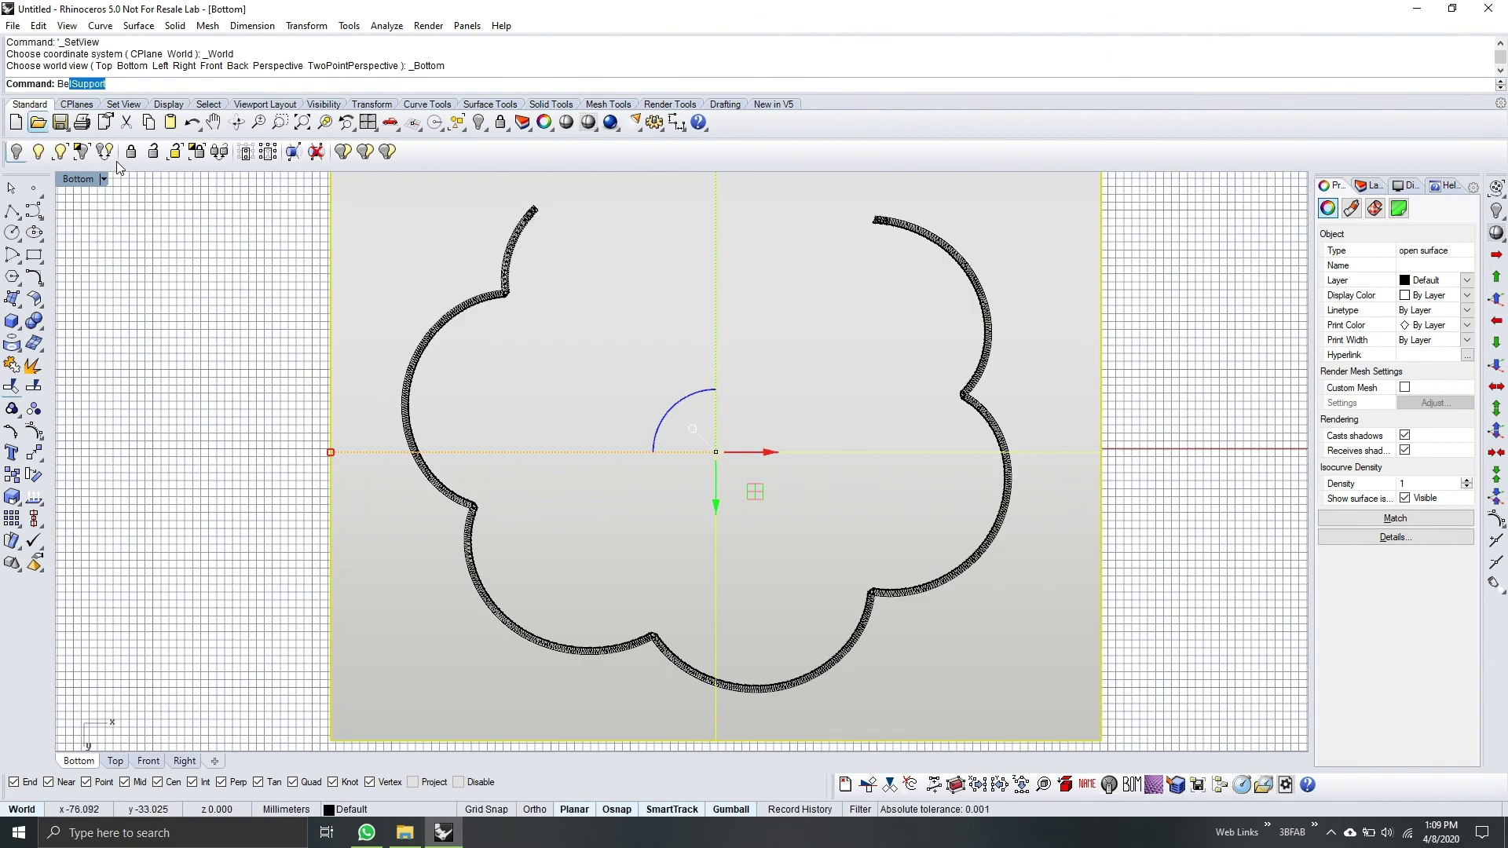
key(Right)
key(Return)
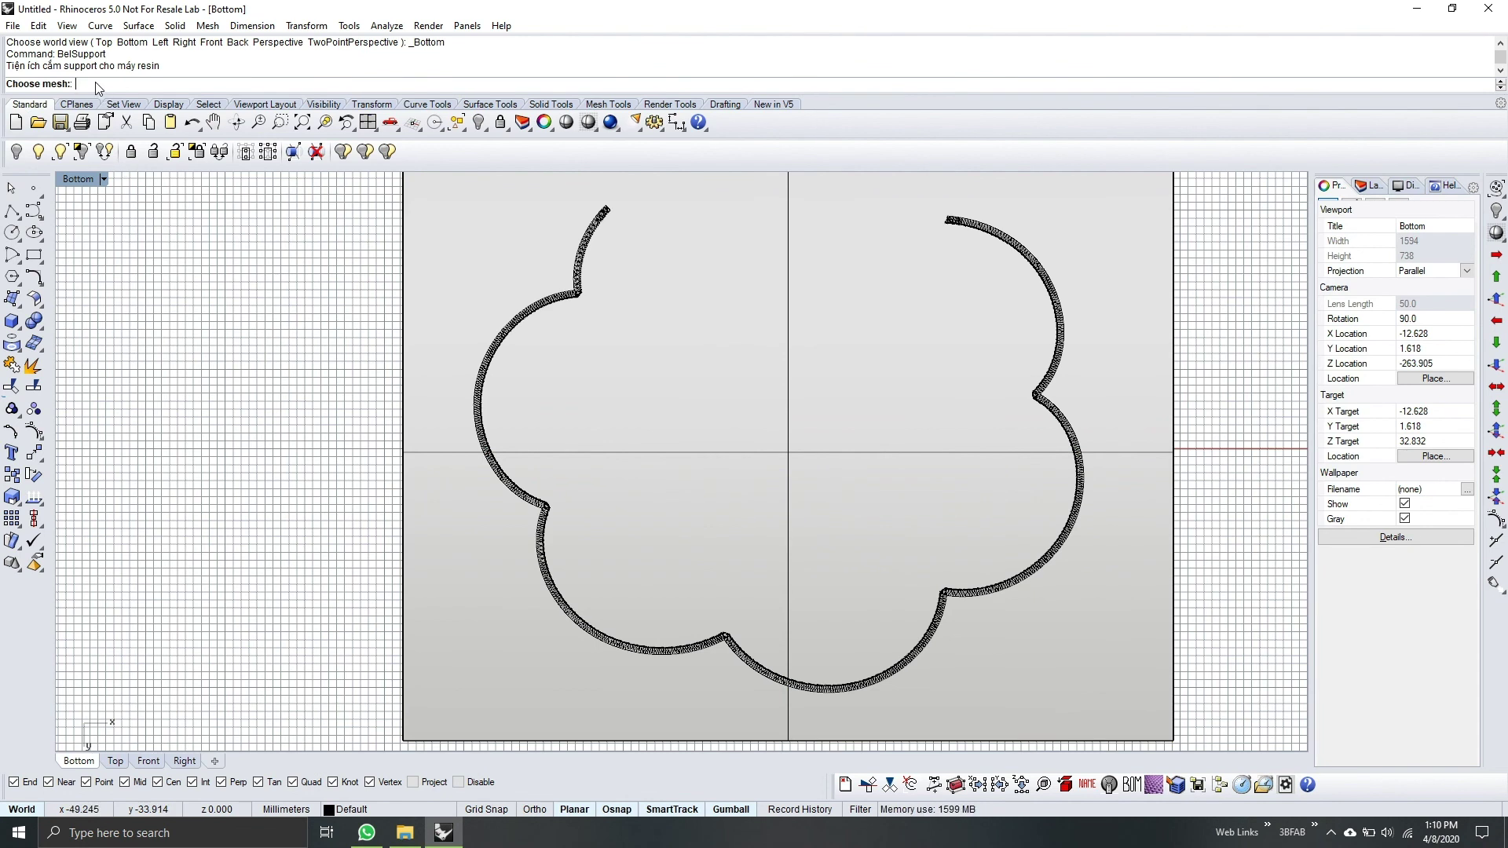
right_drag(584, 248, 650, 339)
scroll(651, 340, up, 2)
click(651, 343)
key(Return)
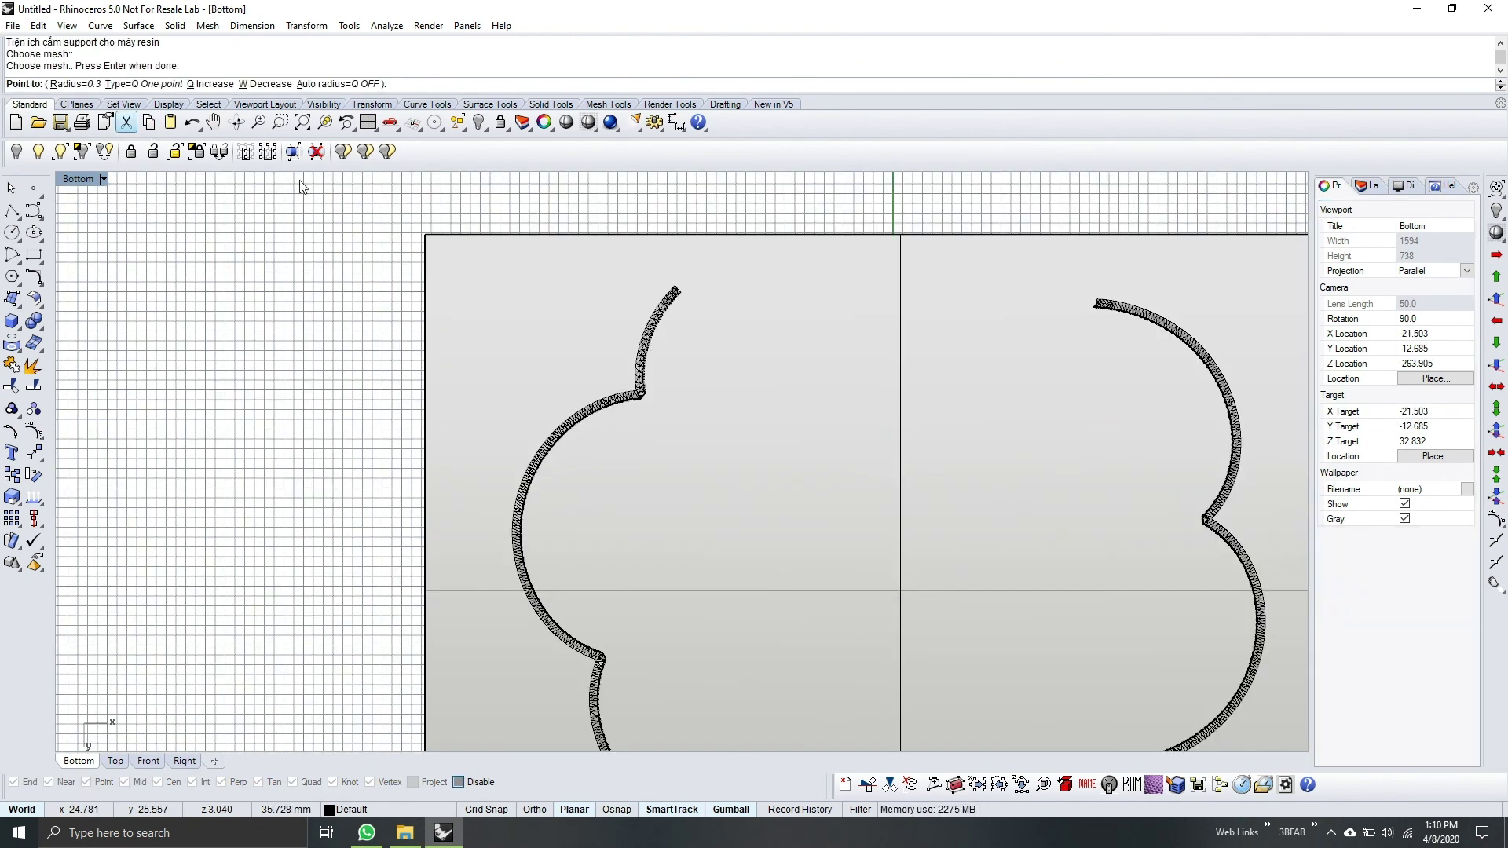
Set the support Type to One point and the Radius to 0.35
click(110, 84)
click(126, 84)
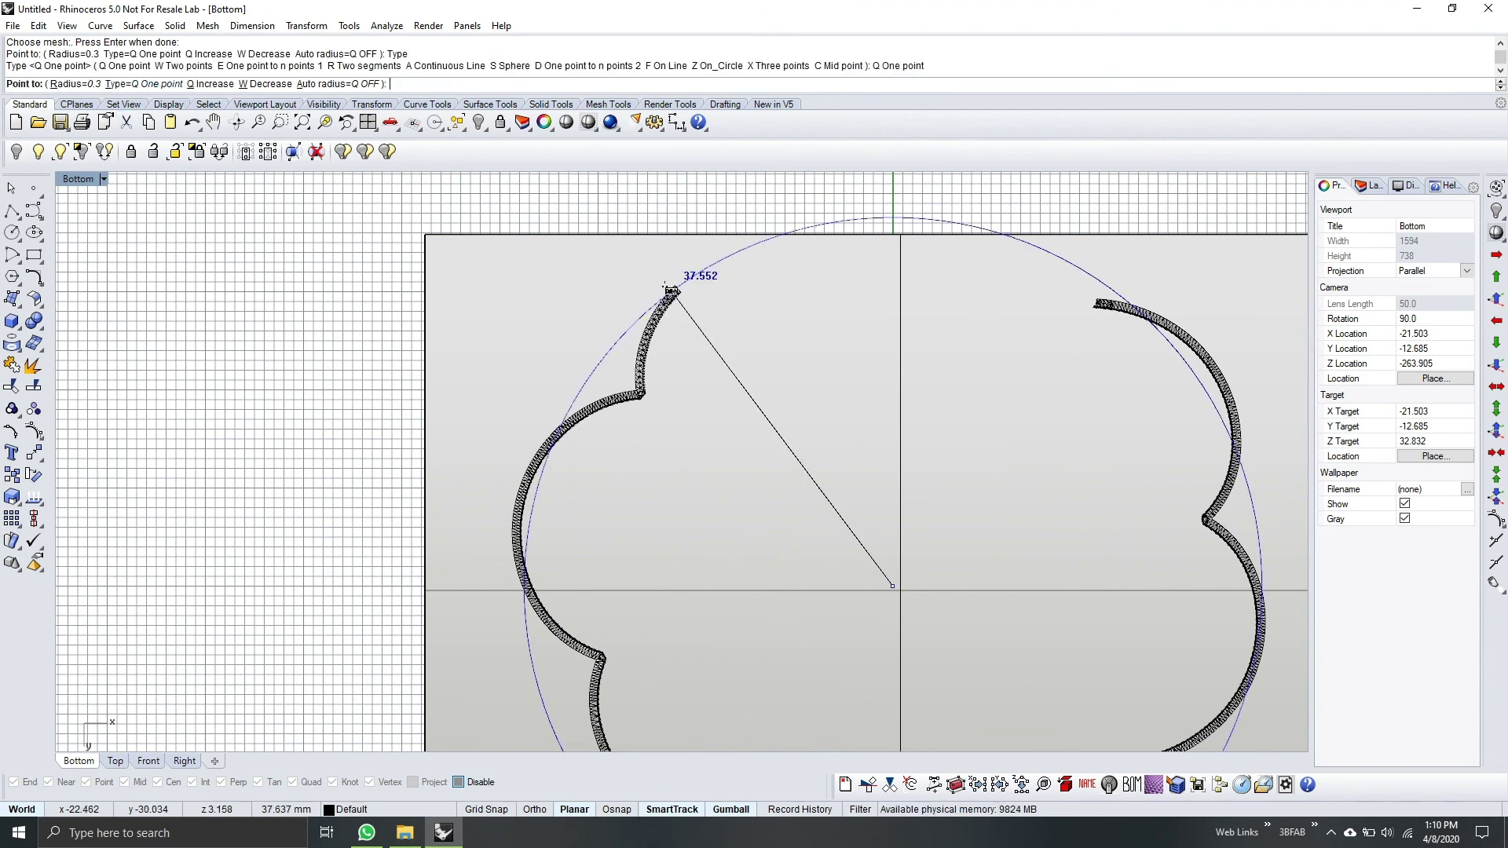
scroll(673, 291, up, 3)
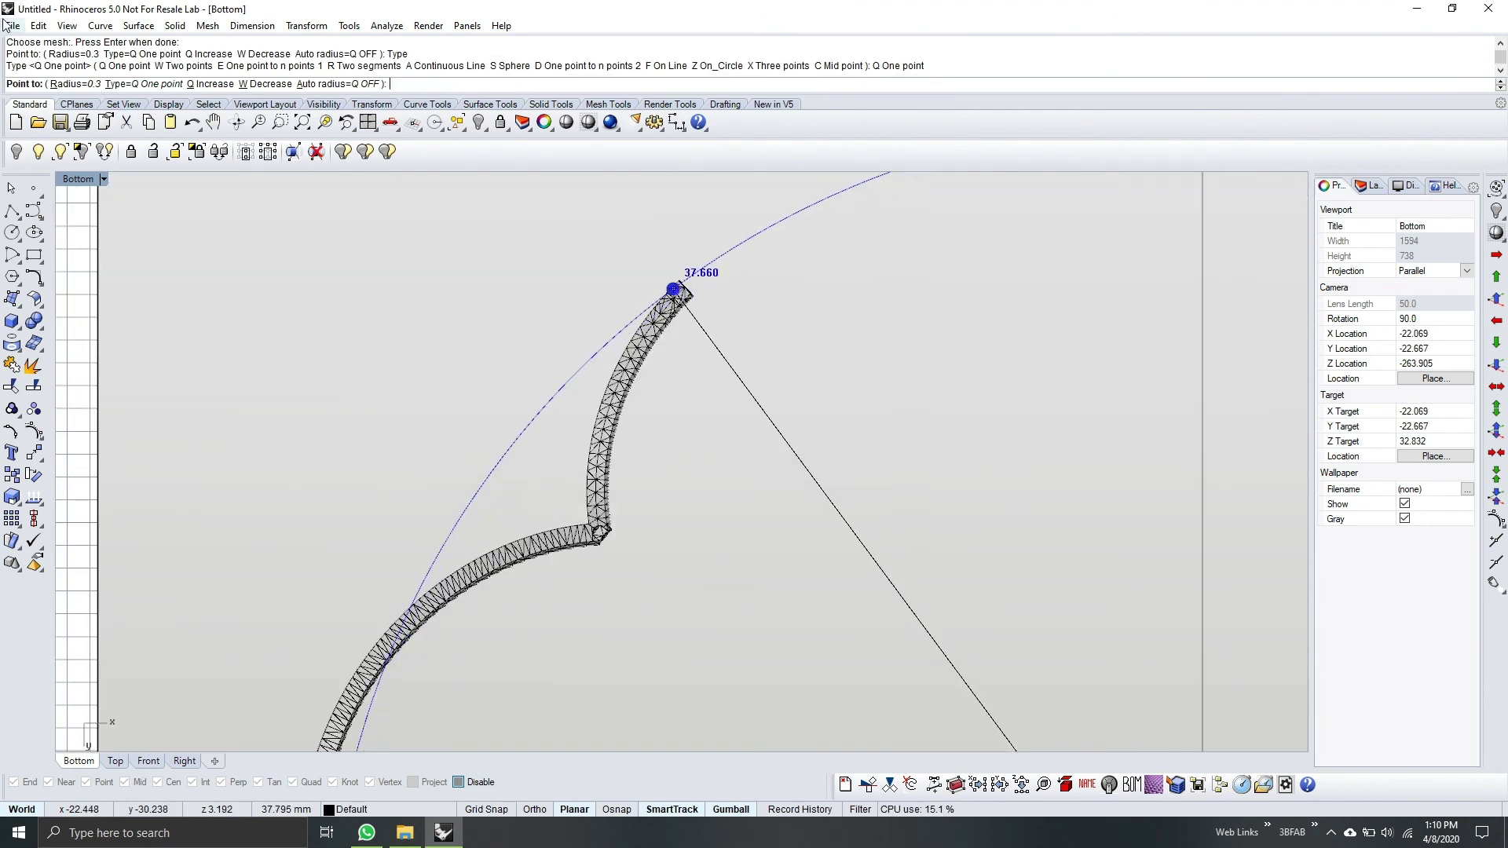
click(69, 83)
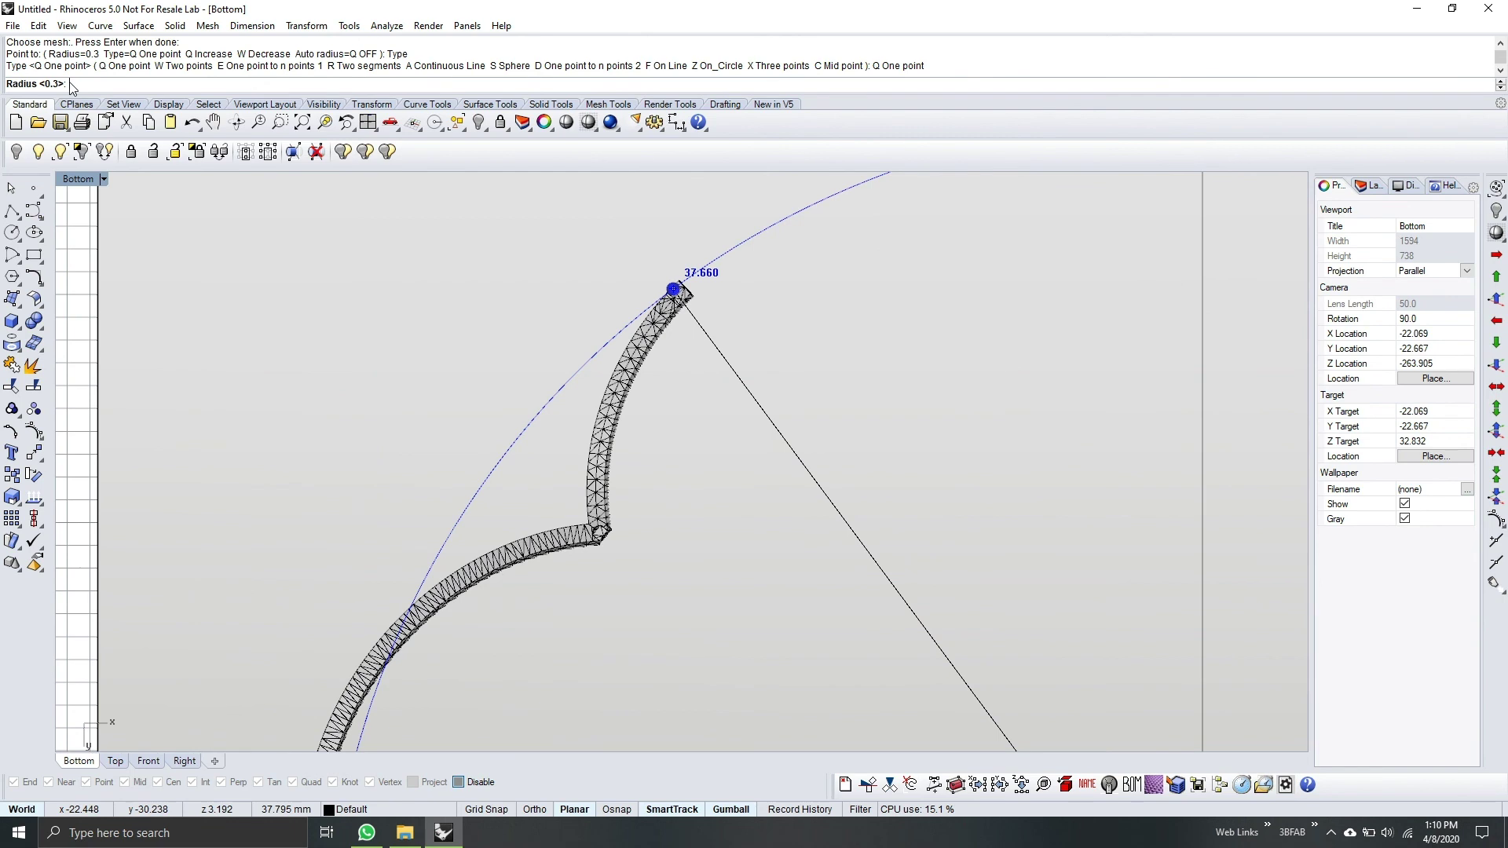
key(Return)
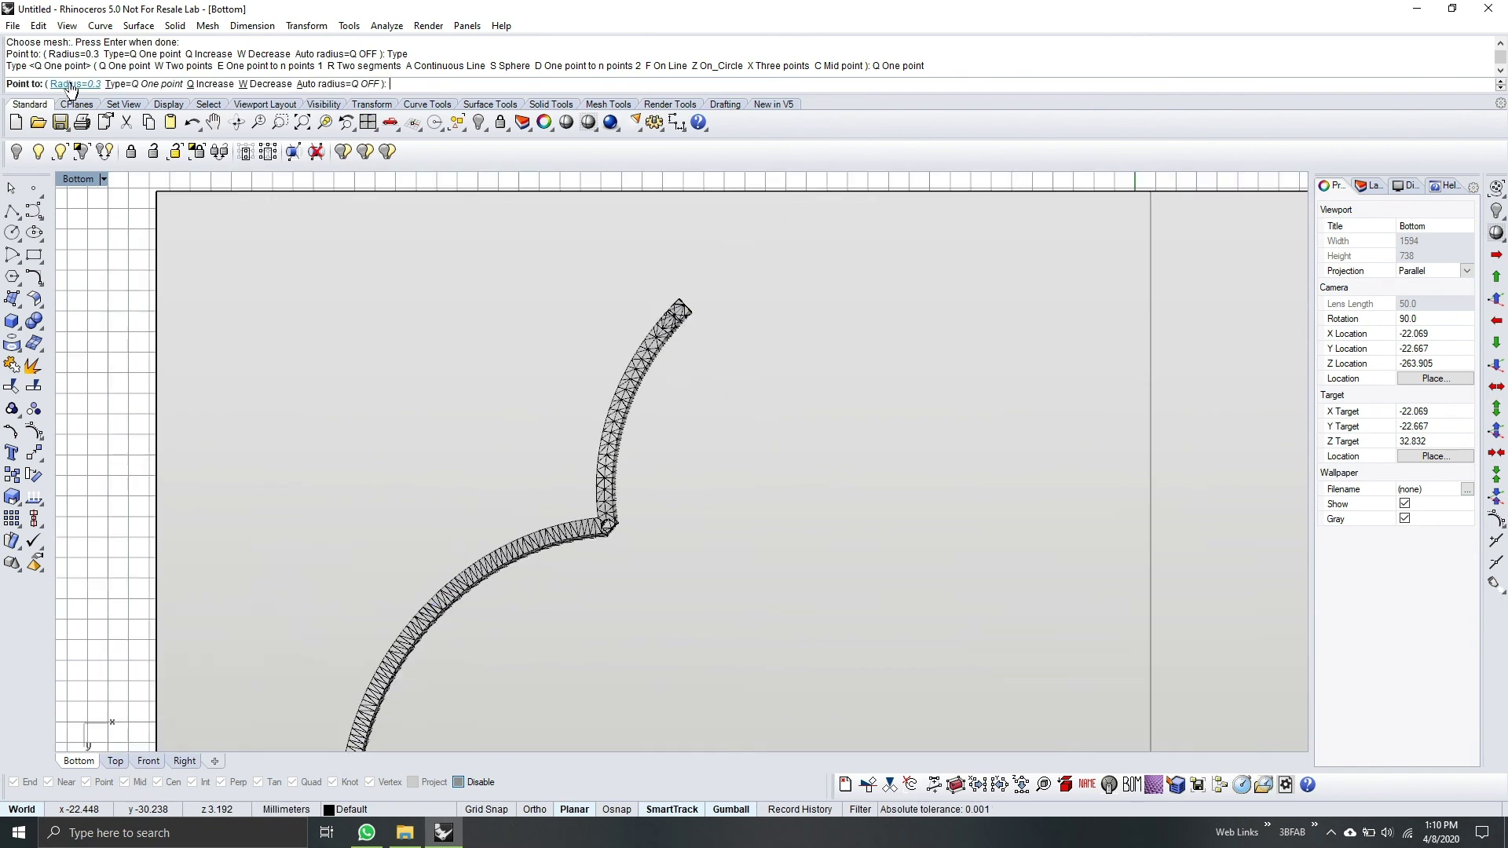
click(69, 84)
text(0.35)
key(Return)
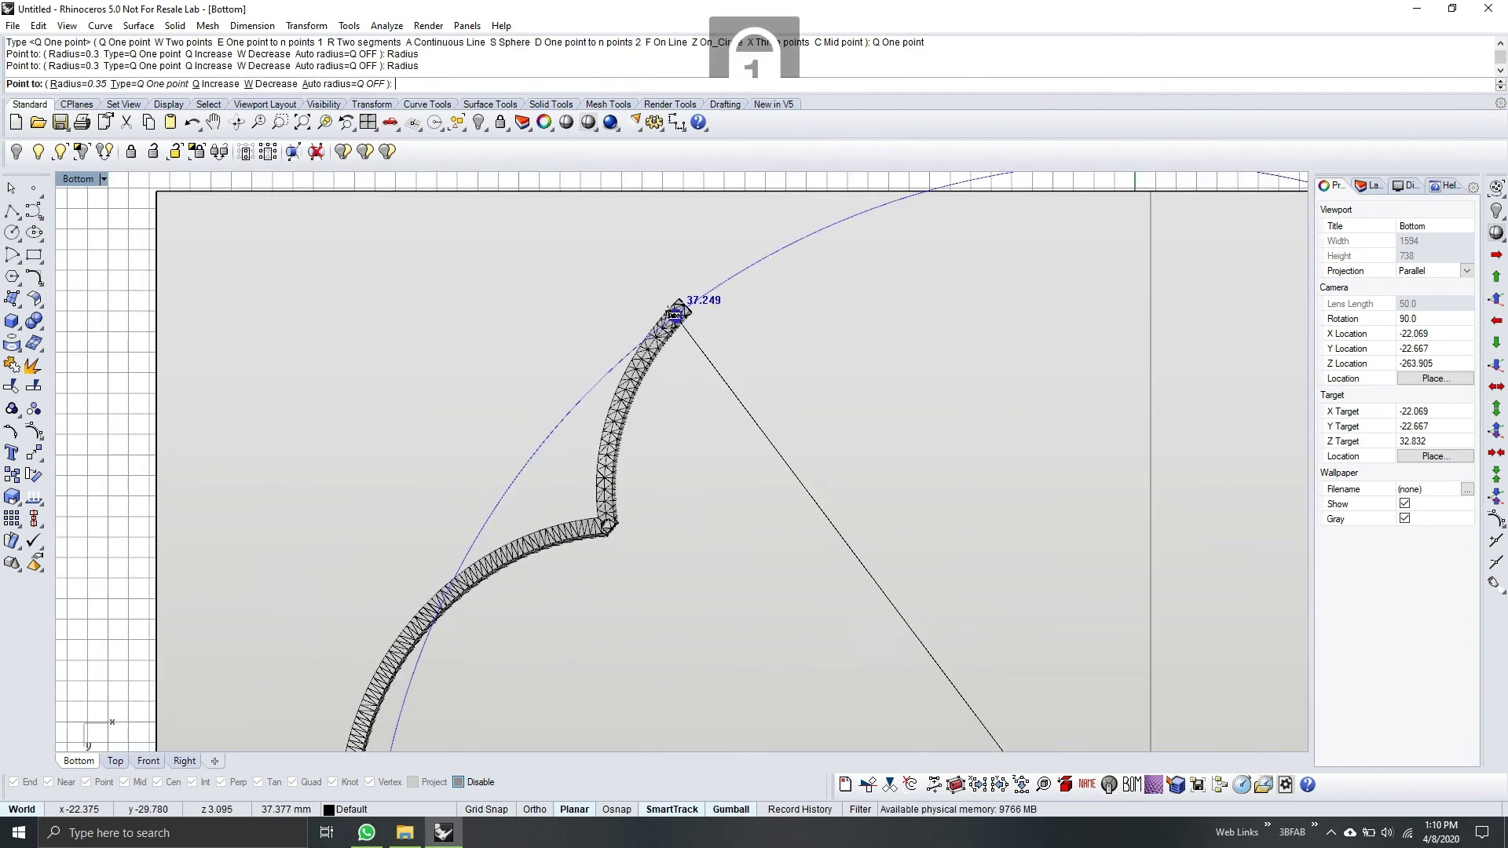
Place 0.35 support points along the bangle's upper-left arm, starting at the arm tip
scroll(679, 314, up, 2)
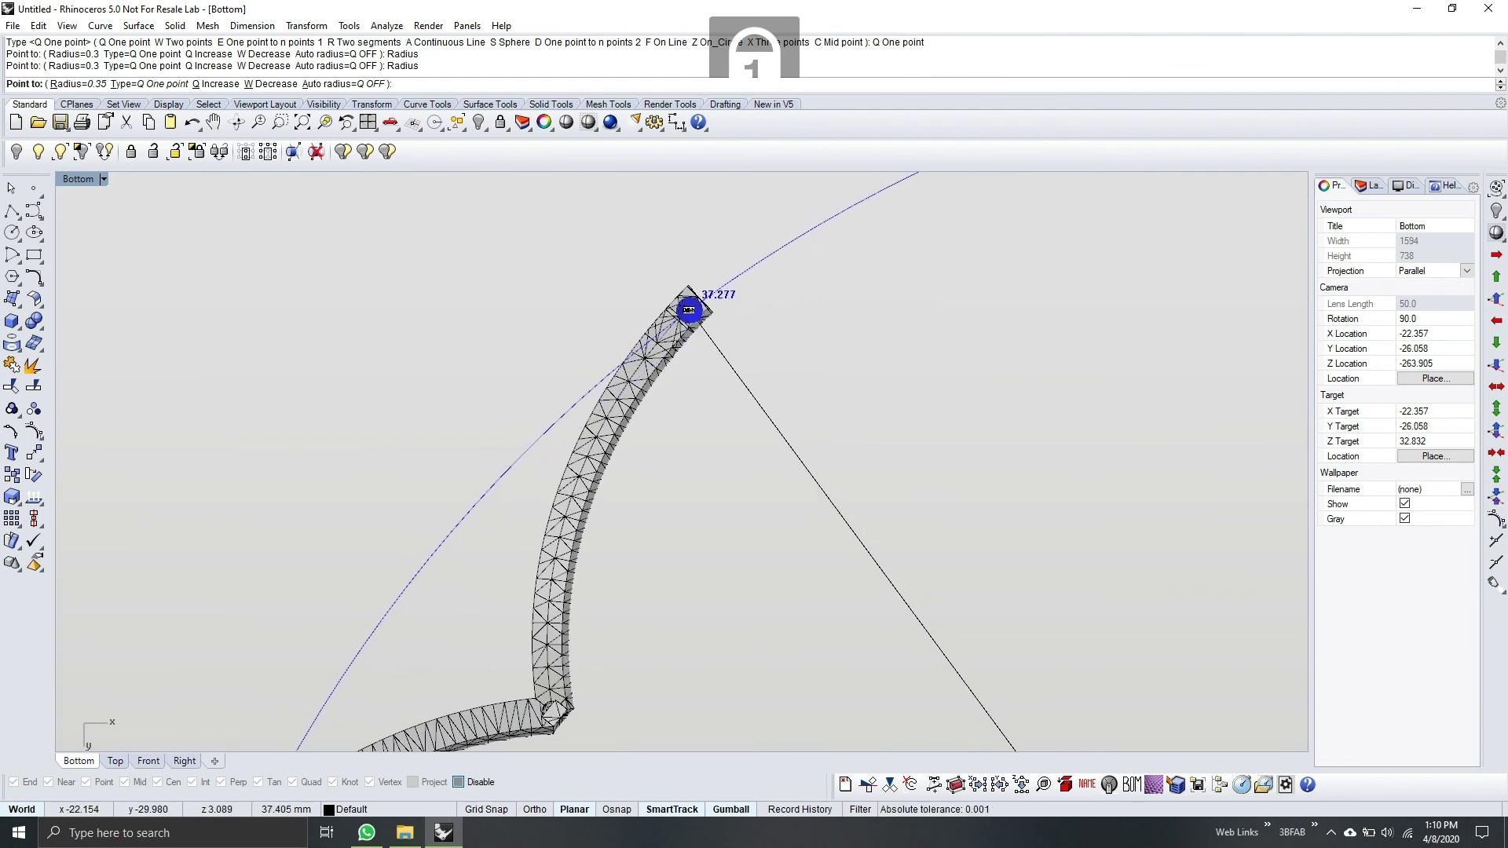
scroll(699, 305, down, 1)
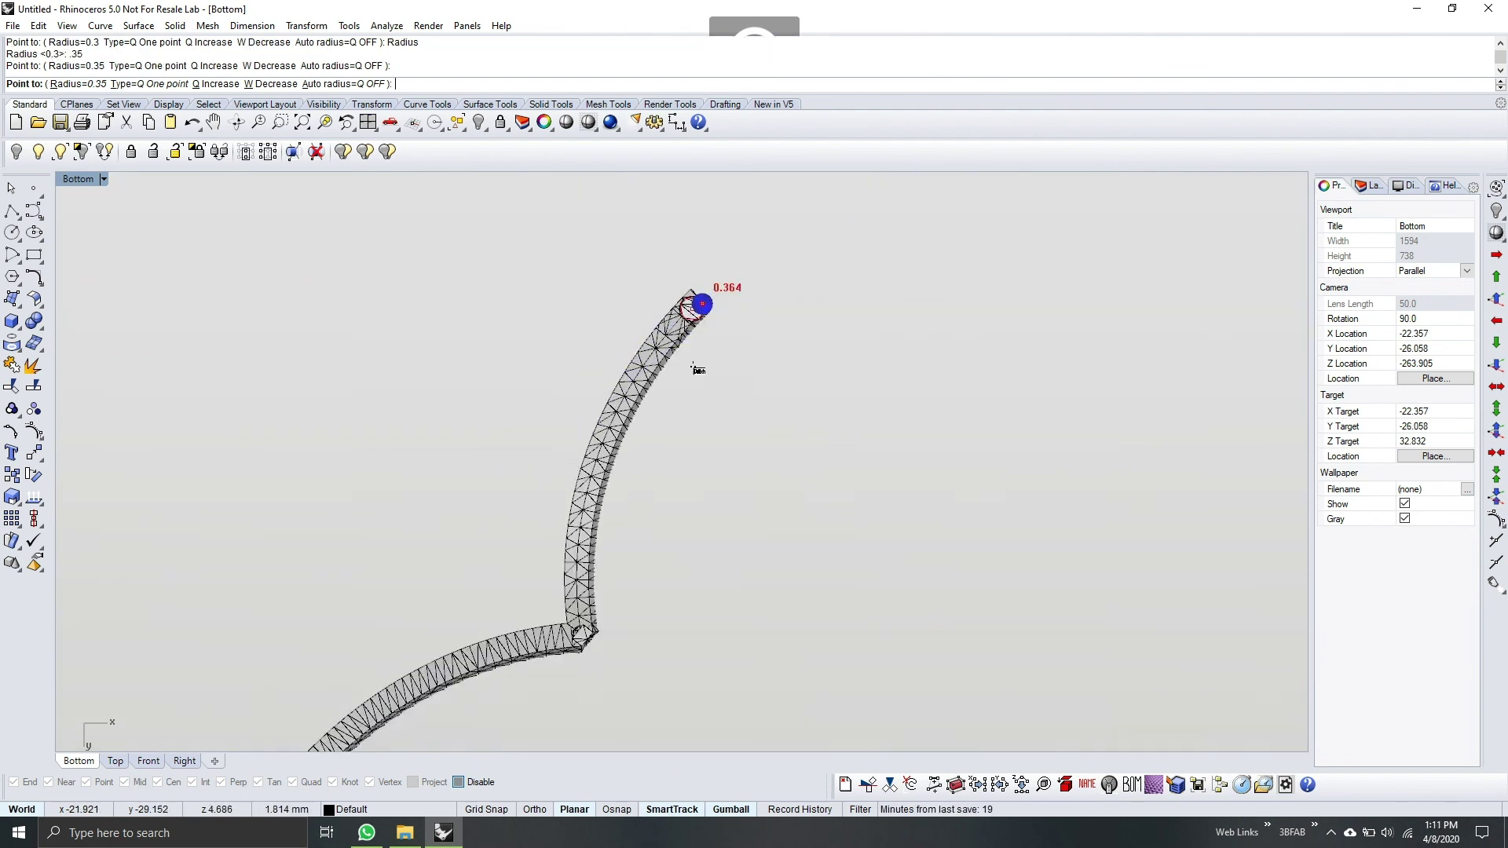
scroll(704, 330, down, 8)
right_drag(906, 450, 568, 332)
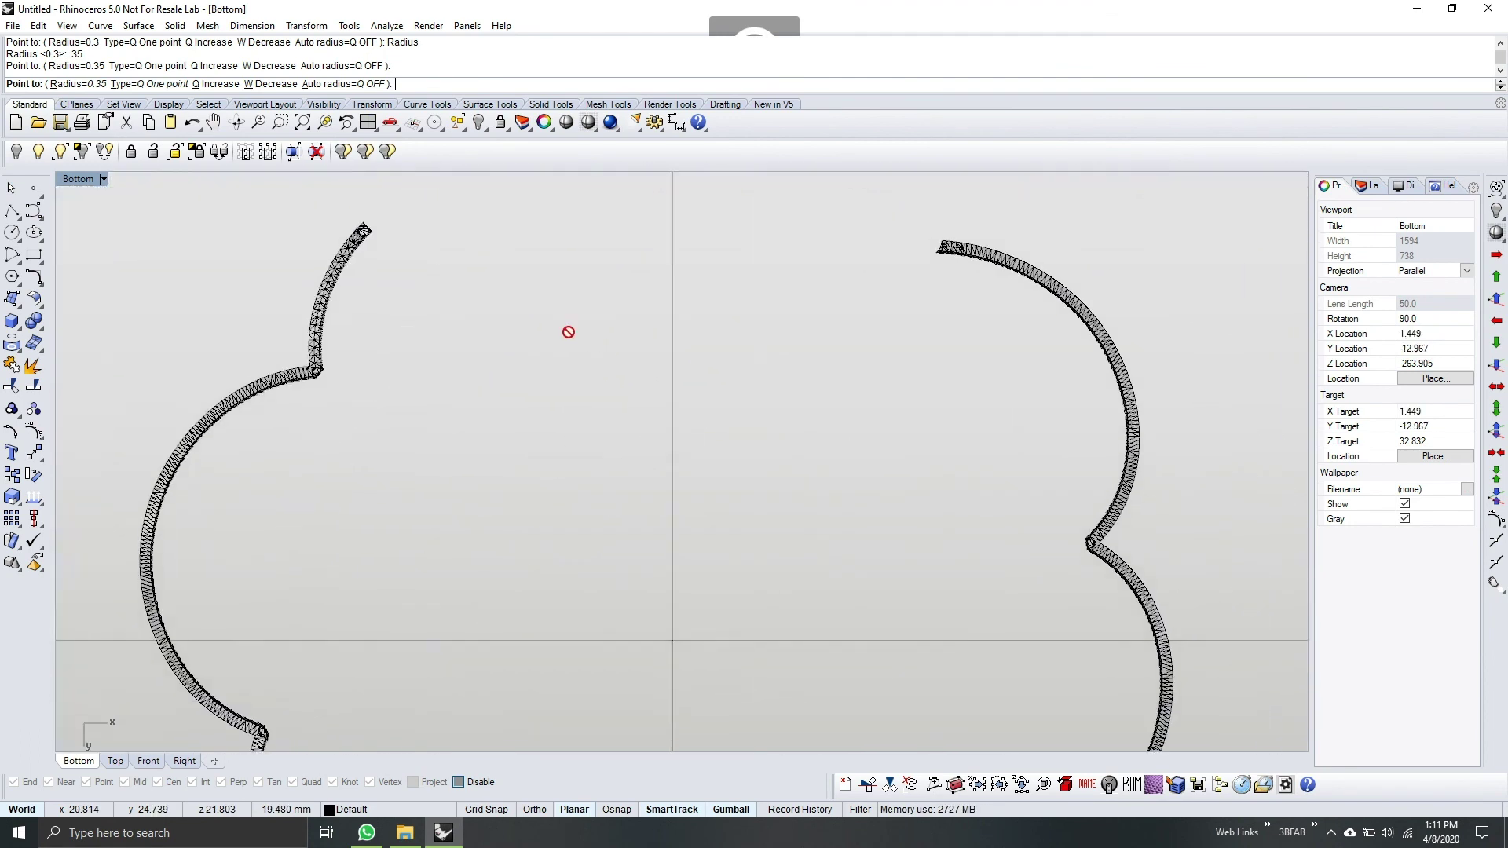
scroll(569, 333, down, 3)
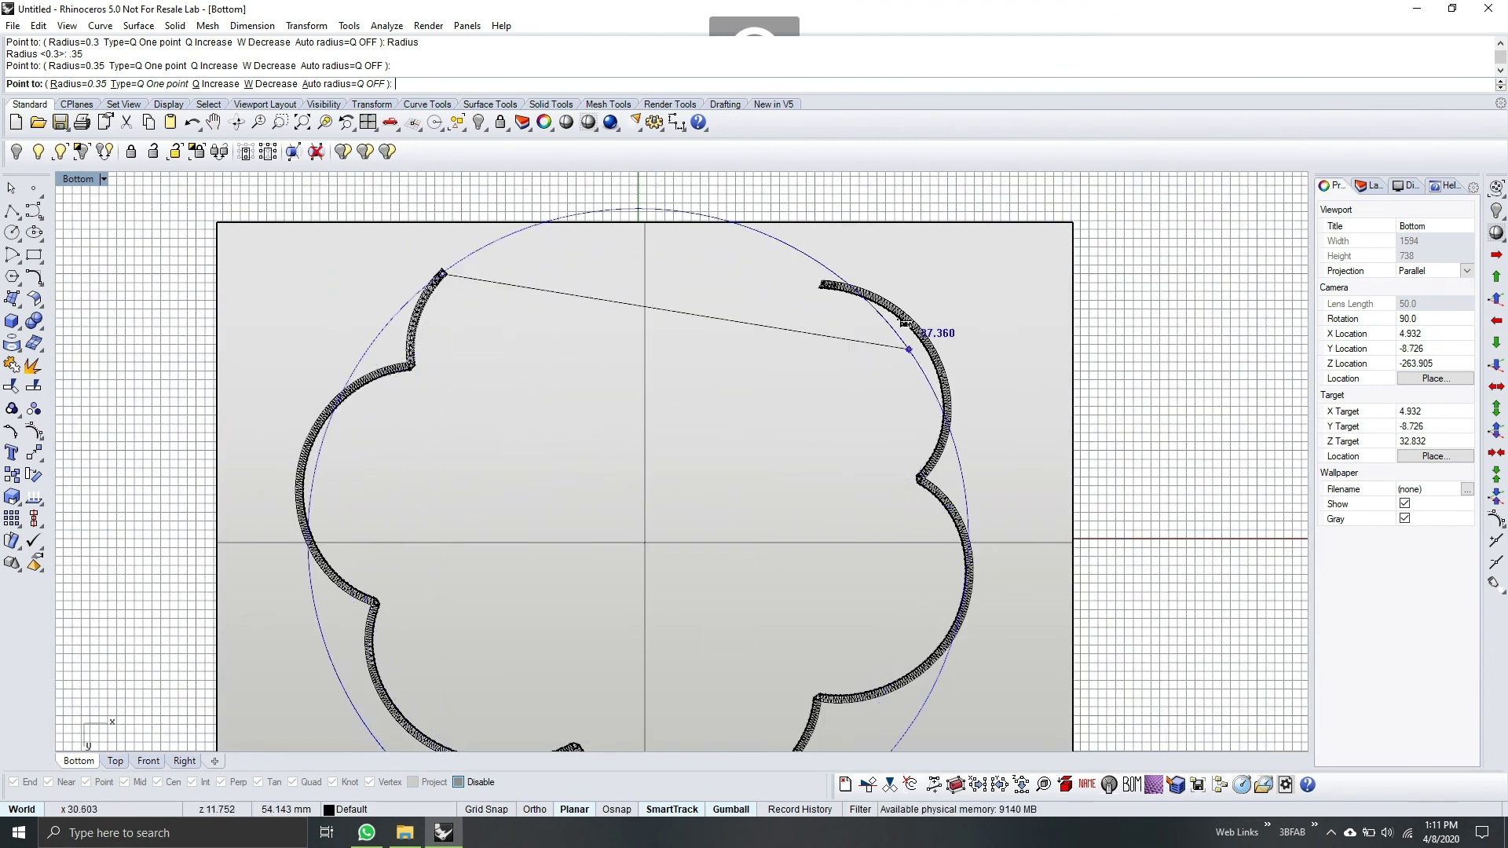
scroll(428, 277, up, 4)
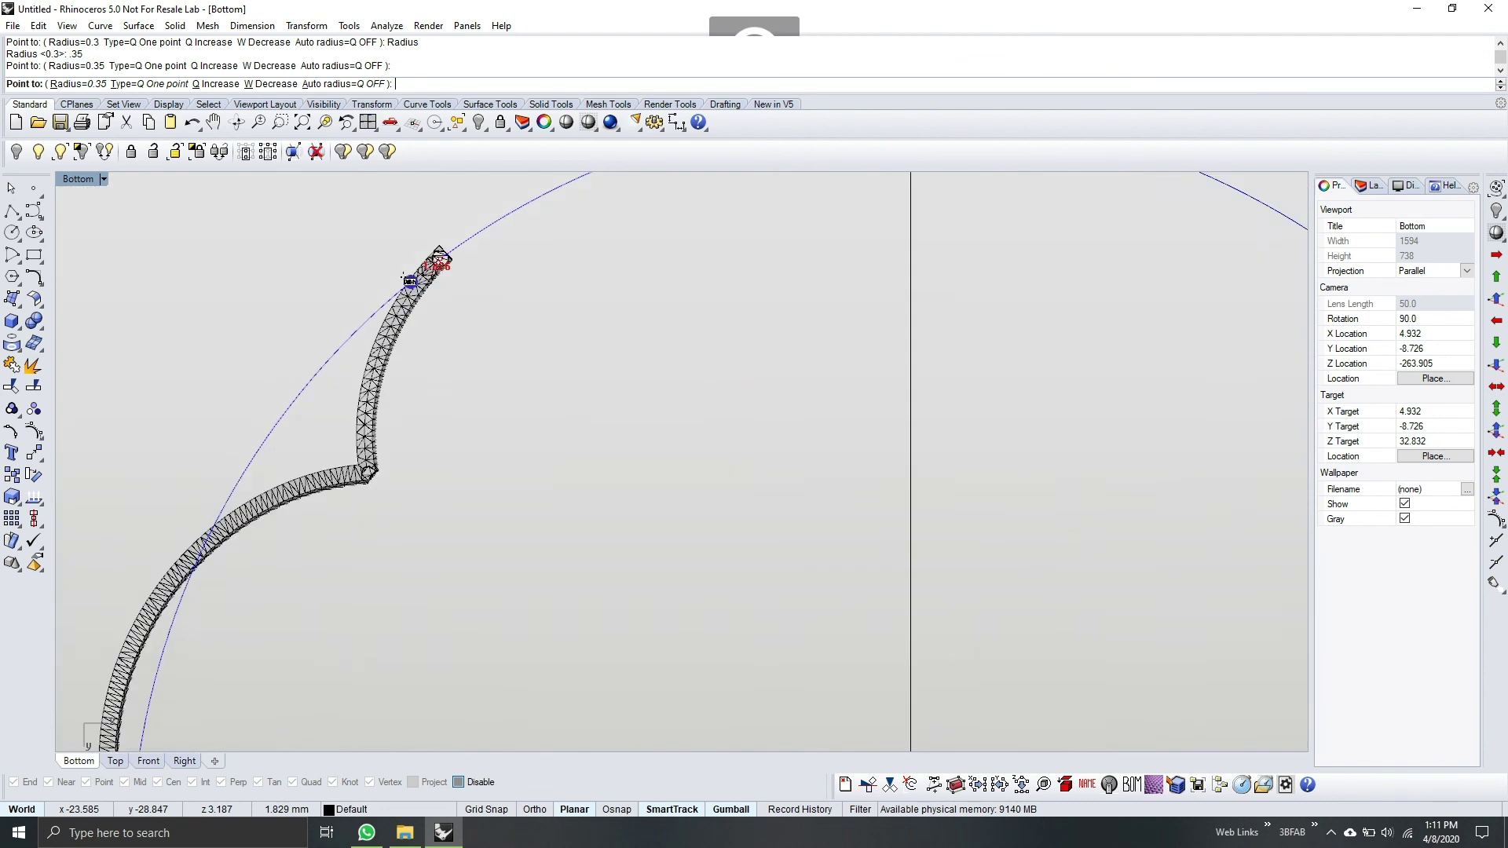
scroll(409, 280, up, 2)
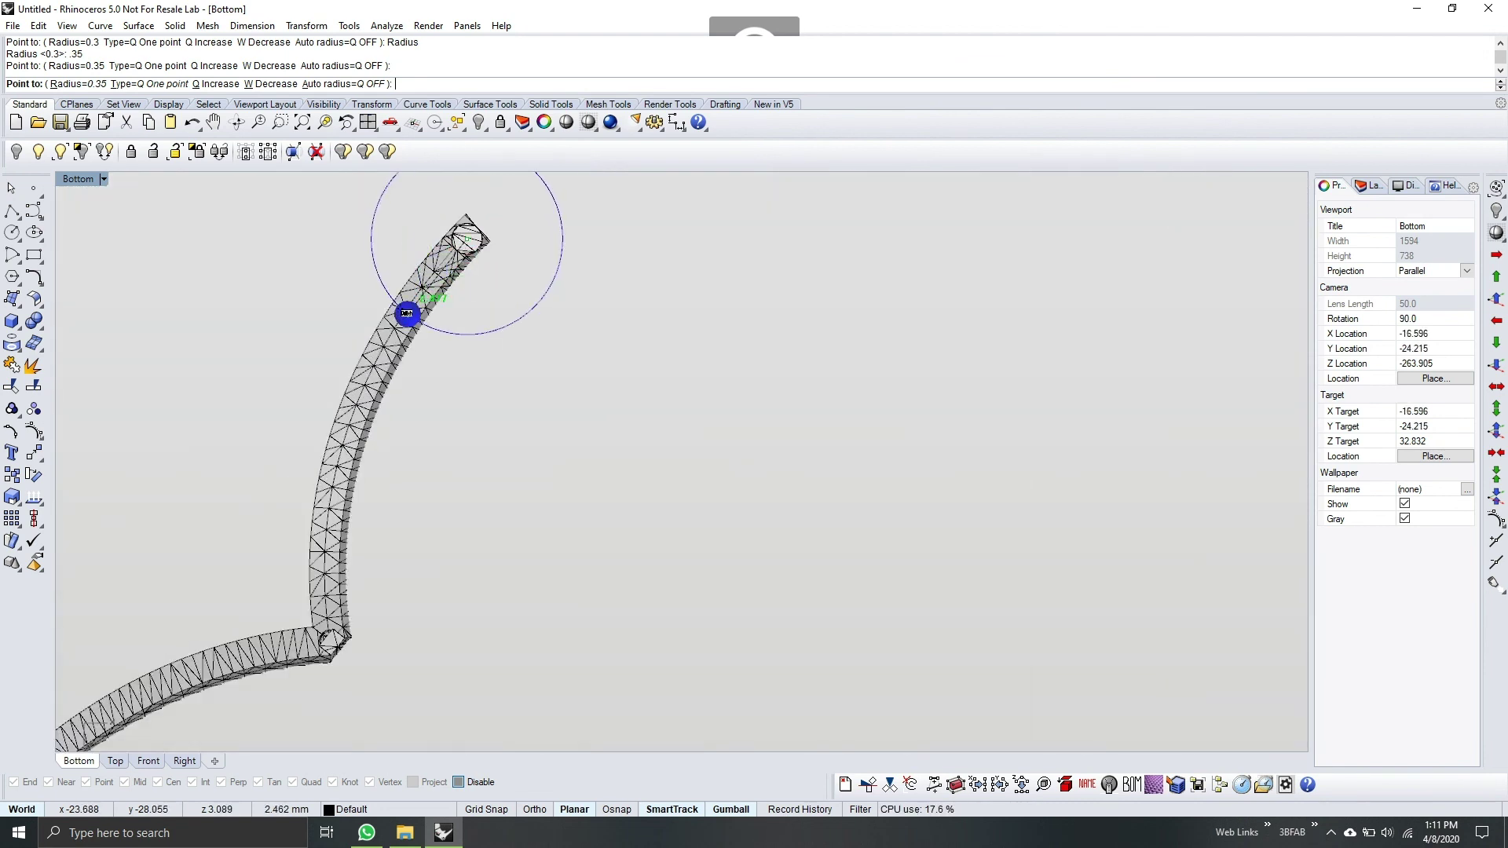
click(406, 311)
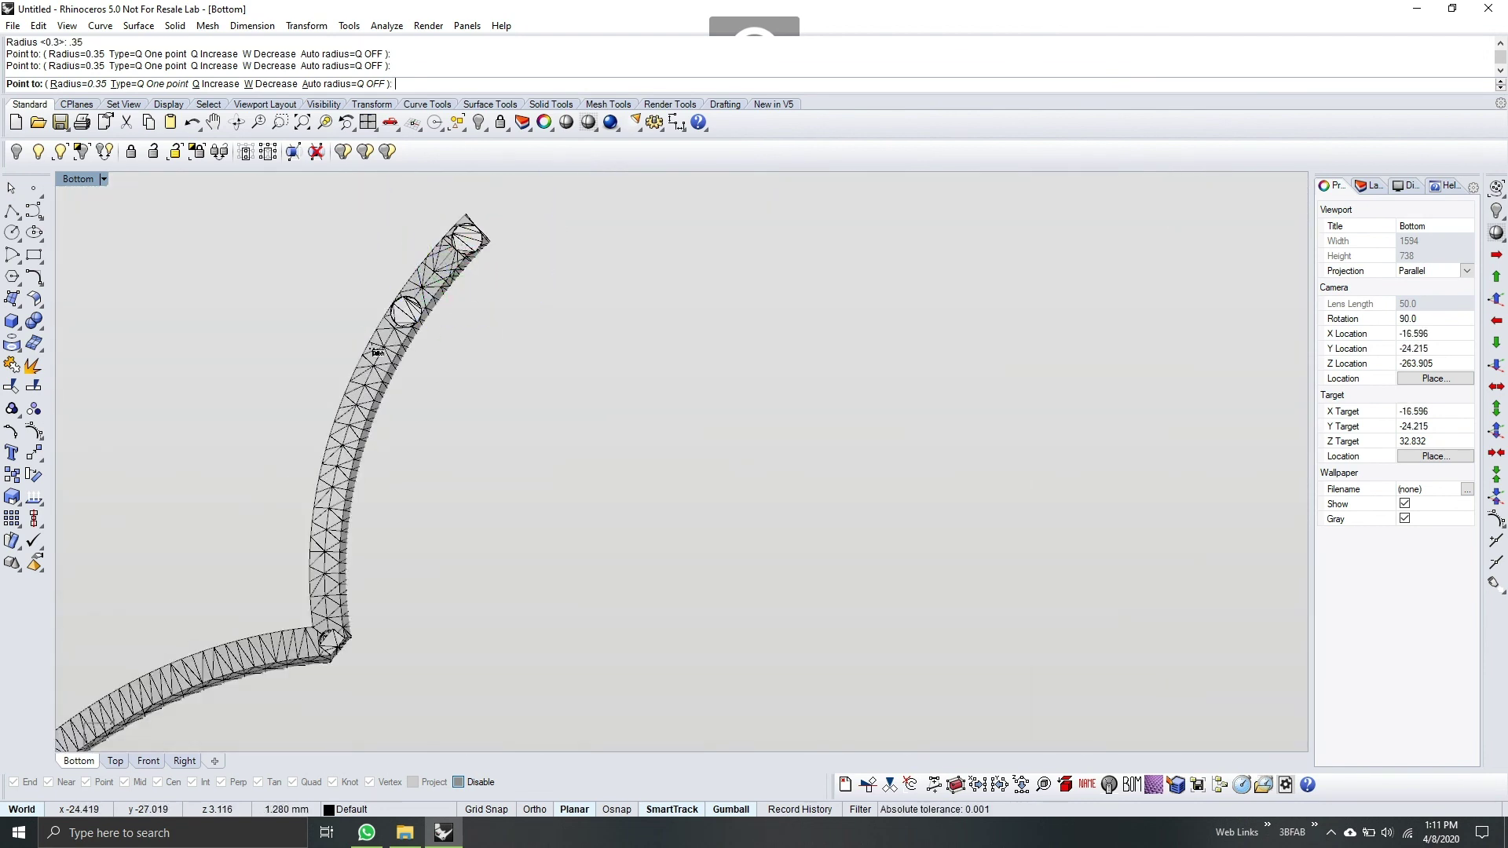
right_drag(384, 343, 487, 249)
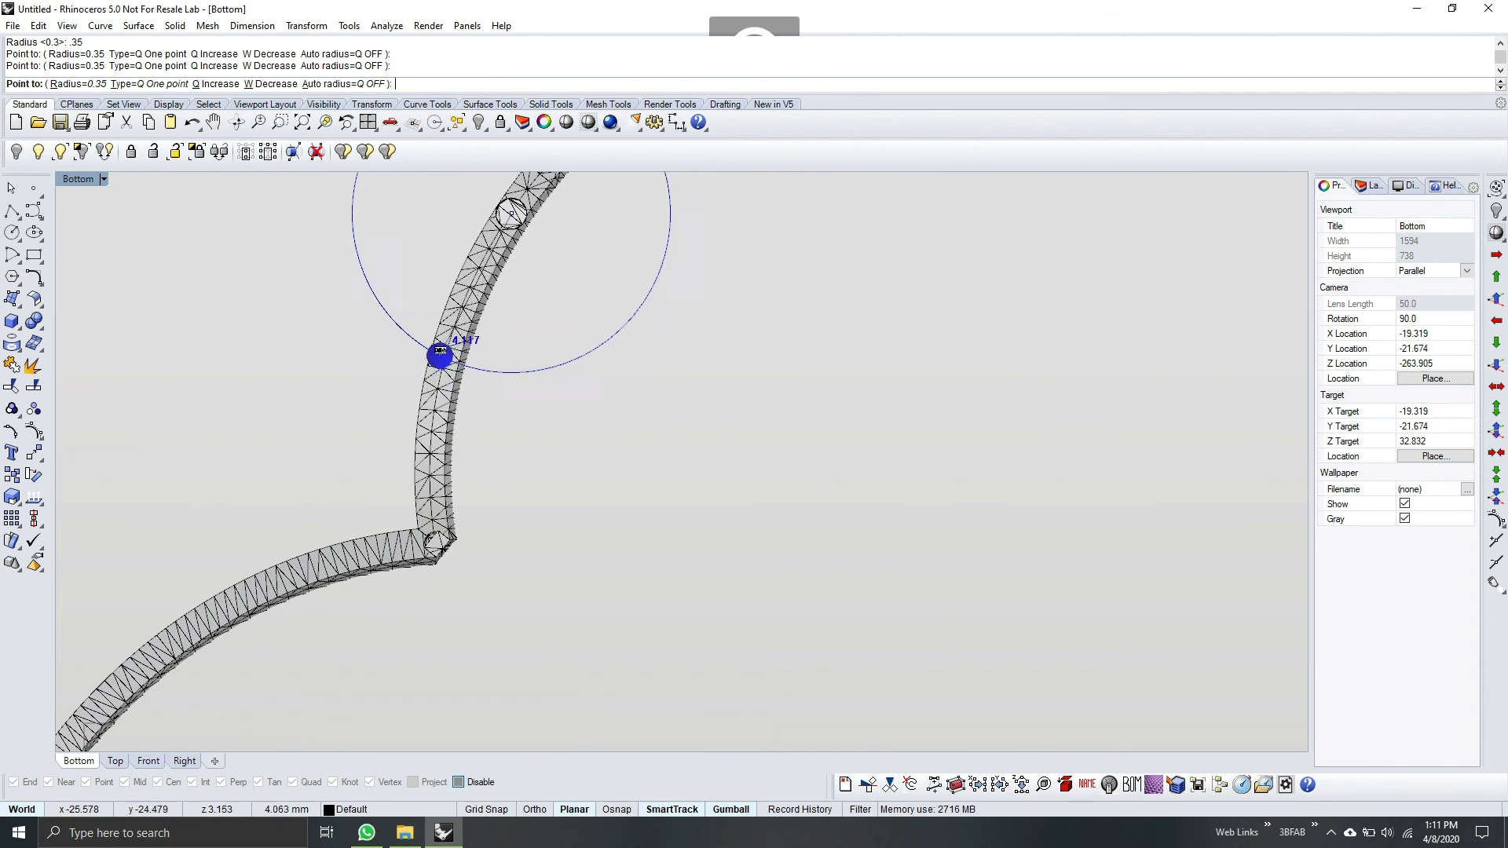
click(465, 293)
click(438, 380)
click(431, 458)
click(427, 541)
shift+right_drag(366, 540, 651, 399)
click(616, 420)
click(531, 453)
click(463, 494)
right_drag(388, 567, 623, 408)
click(636, 393)
click(578, 459)
right_drag(561, 482, 555, 284)
click(518, 344)
click(485, 431)
shift+right_drag(464, 510, 417, 295)
click(417, 294)
click(416, 399)
click(420, 477)
shift+right_drag(432, 459, 269, 170)
Continue placing support points around the bangle's curve and down its side
click(281, 278)
click(327, 375)
click(384, 442)
click(440, 504)
click(528, 566)
right_drag(585, 624, 703, 448)
click(685, 454)
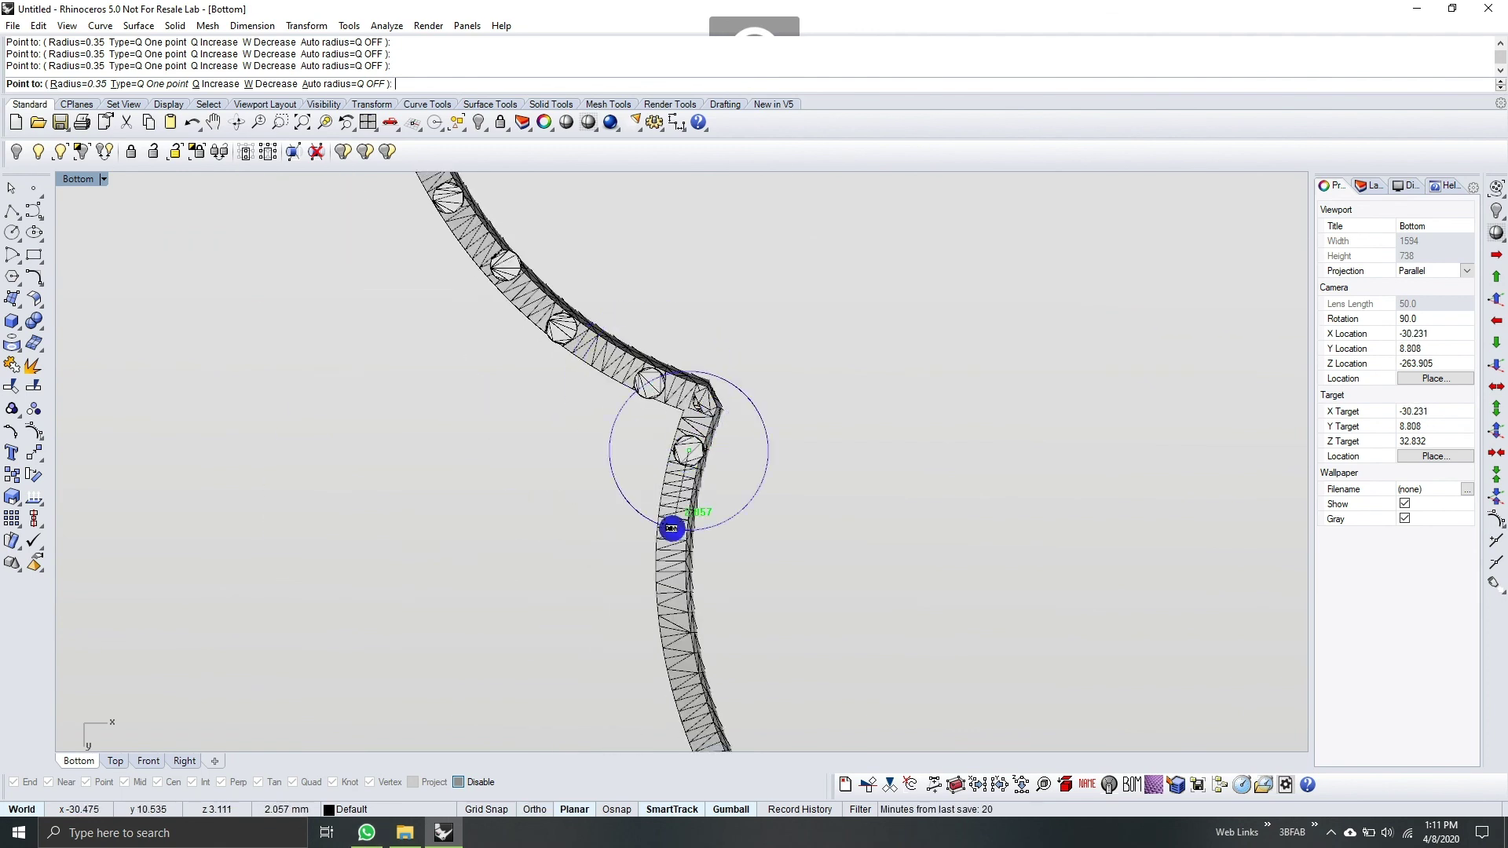
click(671, 528)
shift+right_drag(667, 575, 663, 410)
click(670, 450)
click(683, 531)
shift+right_drag(728, 608, 608, 441)
click(601, 453)
click(649, 528)
click(713, 605)
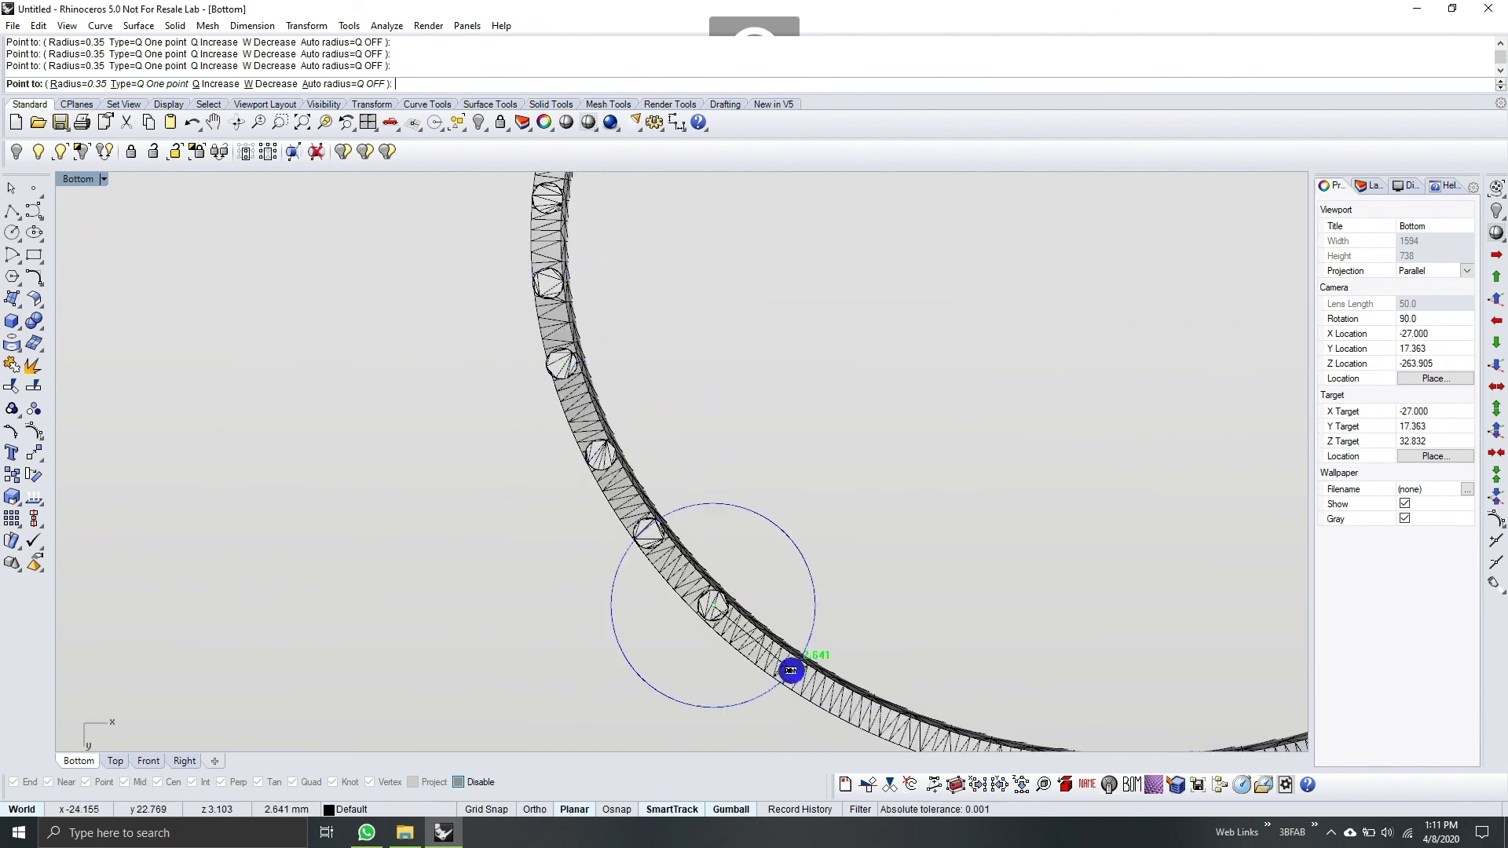
click(791, 669)
shift+right_drag(904, 702, 612, 417)
click(591, 435)
Place six support points along the bangle's lower curve, then frame its bottom edge
click(666, 462)
click(754, 481)
click(841, 487)
click(932, 483)
click(1020, 465)
click(1112, 430)
scroll(1162, 424, down, 11)
shift+right_drag(1161, 418, 650, 585)
Place 0.35-radius pipe points along the bangle's bottom curve
scroll(669, 519, down, 4)
scroll(654, 581, up, 6)
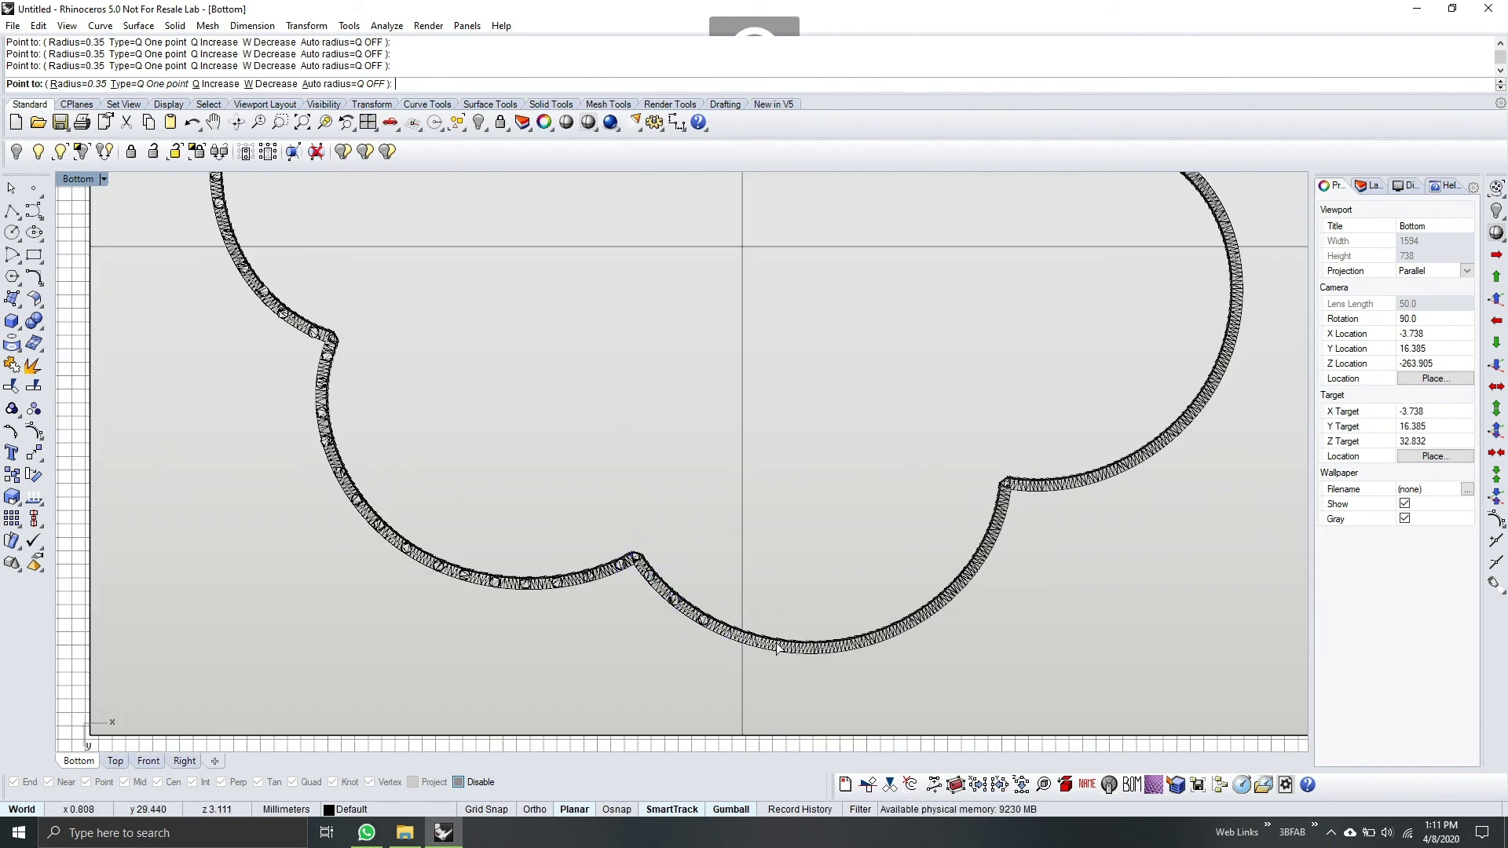
scroll(774, 629, up, 3)
scroll(773, 577, up, 1)
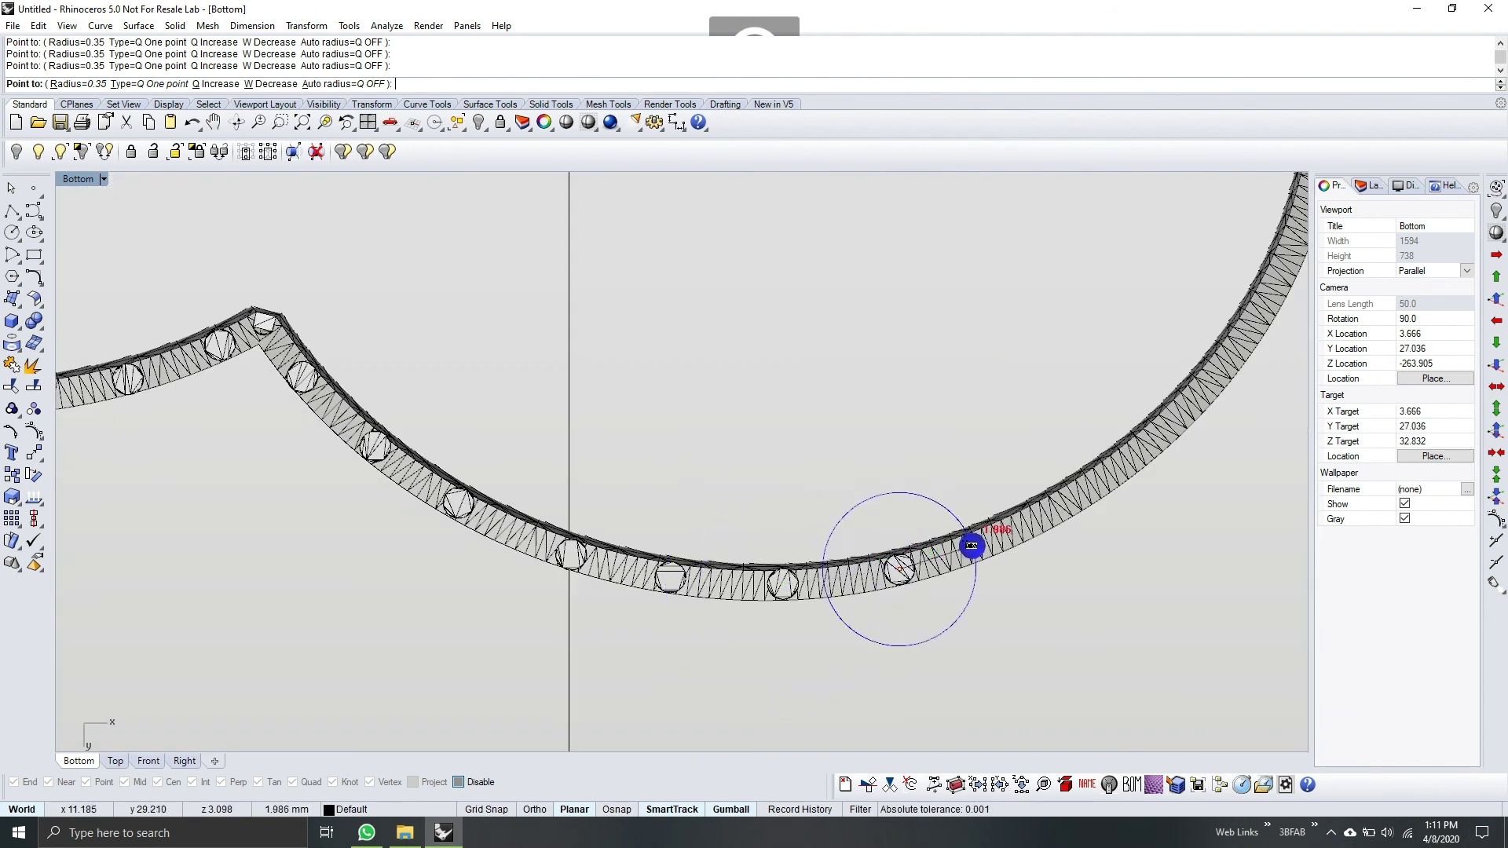
right_drag(1072, 497, 882, 562)
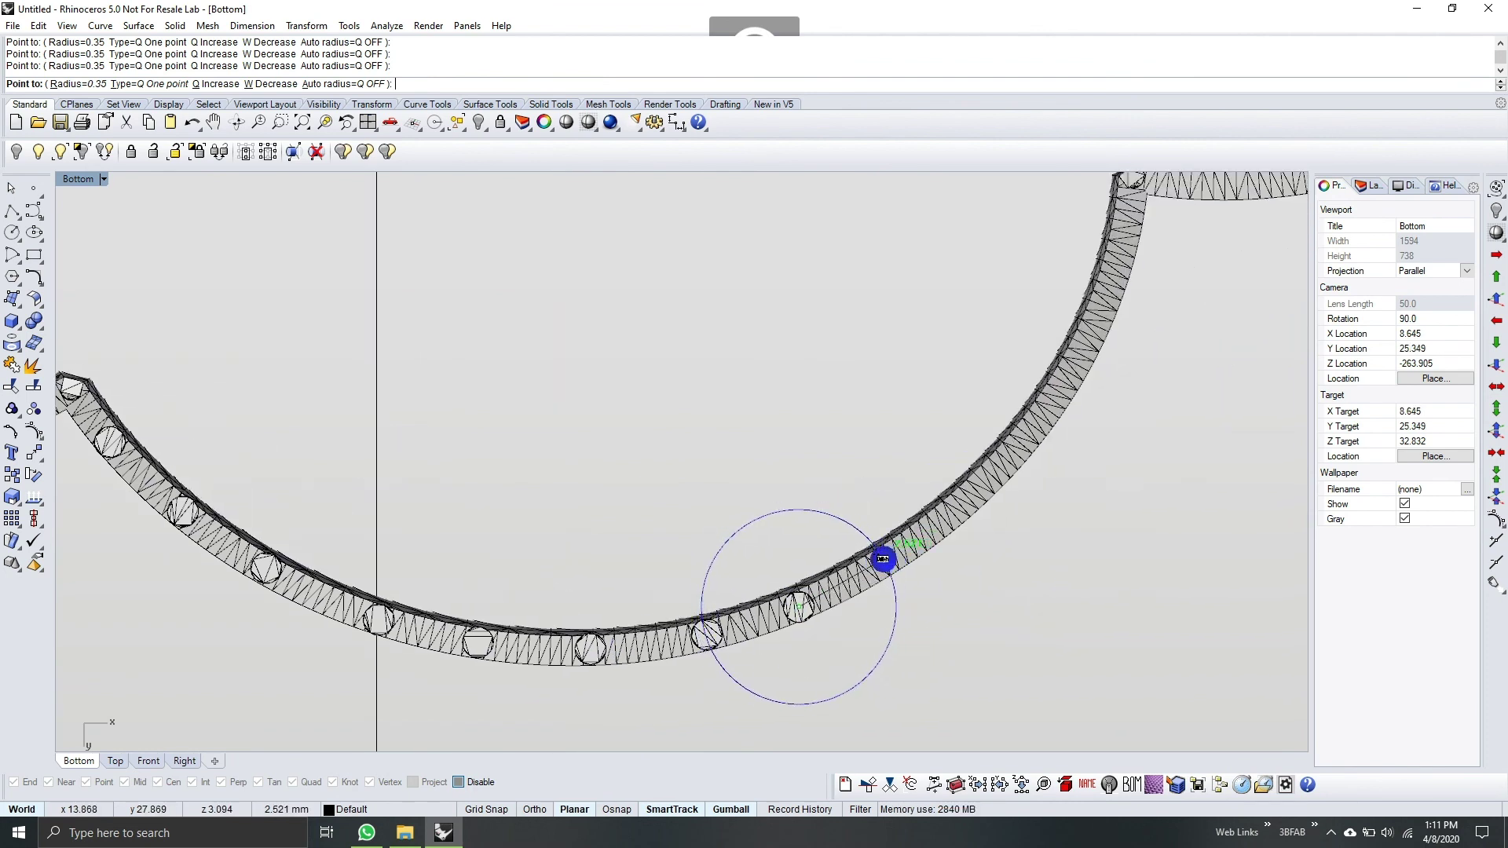
click(966, 501)
right_drag(1023, 447, 876, 529)
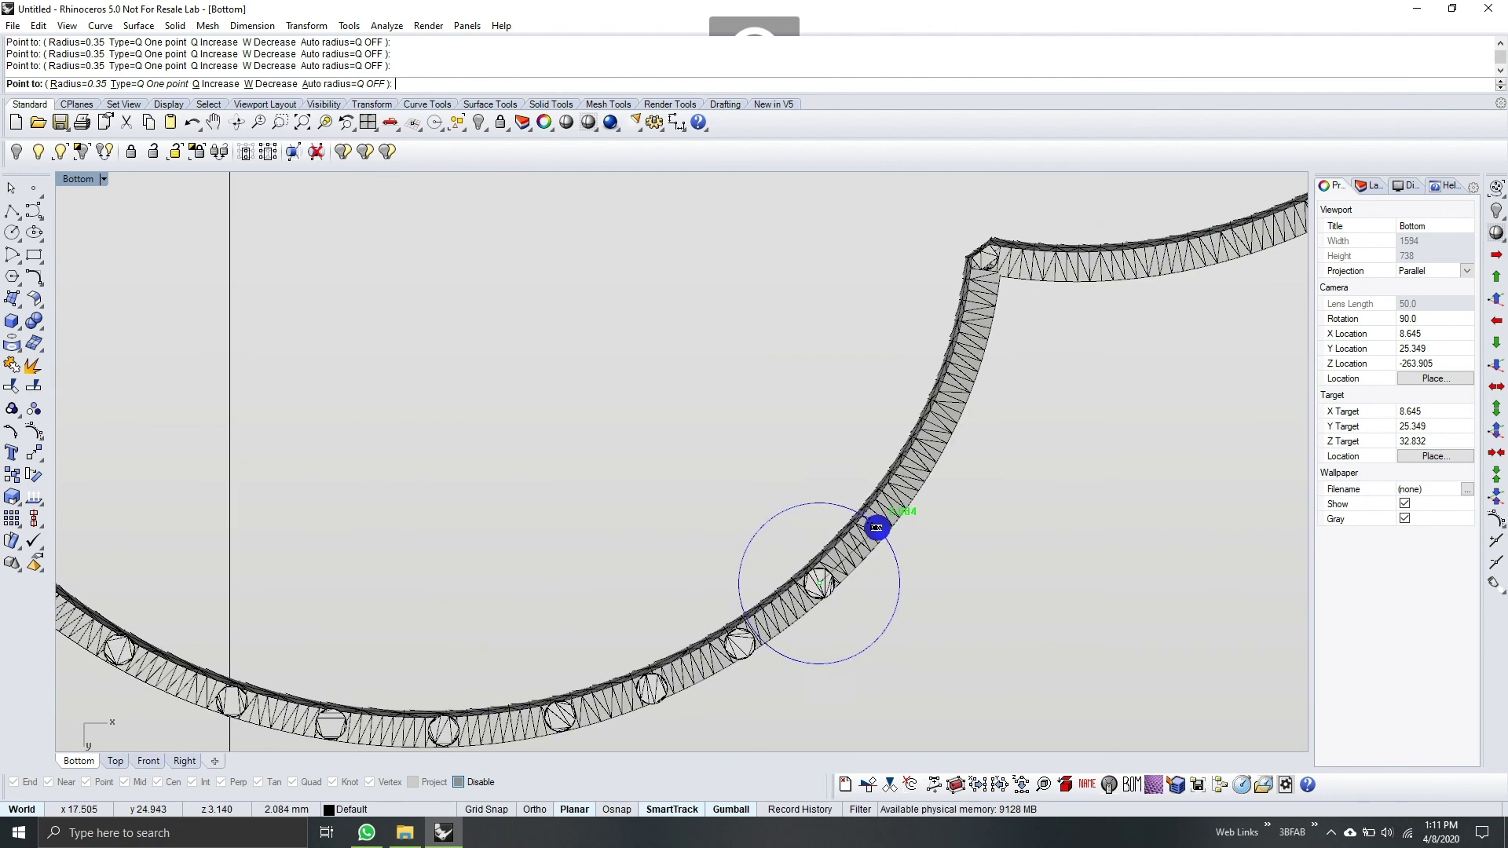
click(882, 518)
click(932, 442)
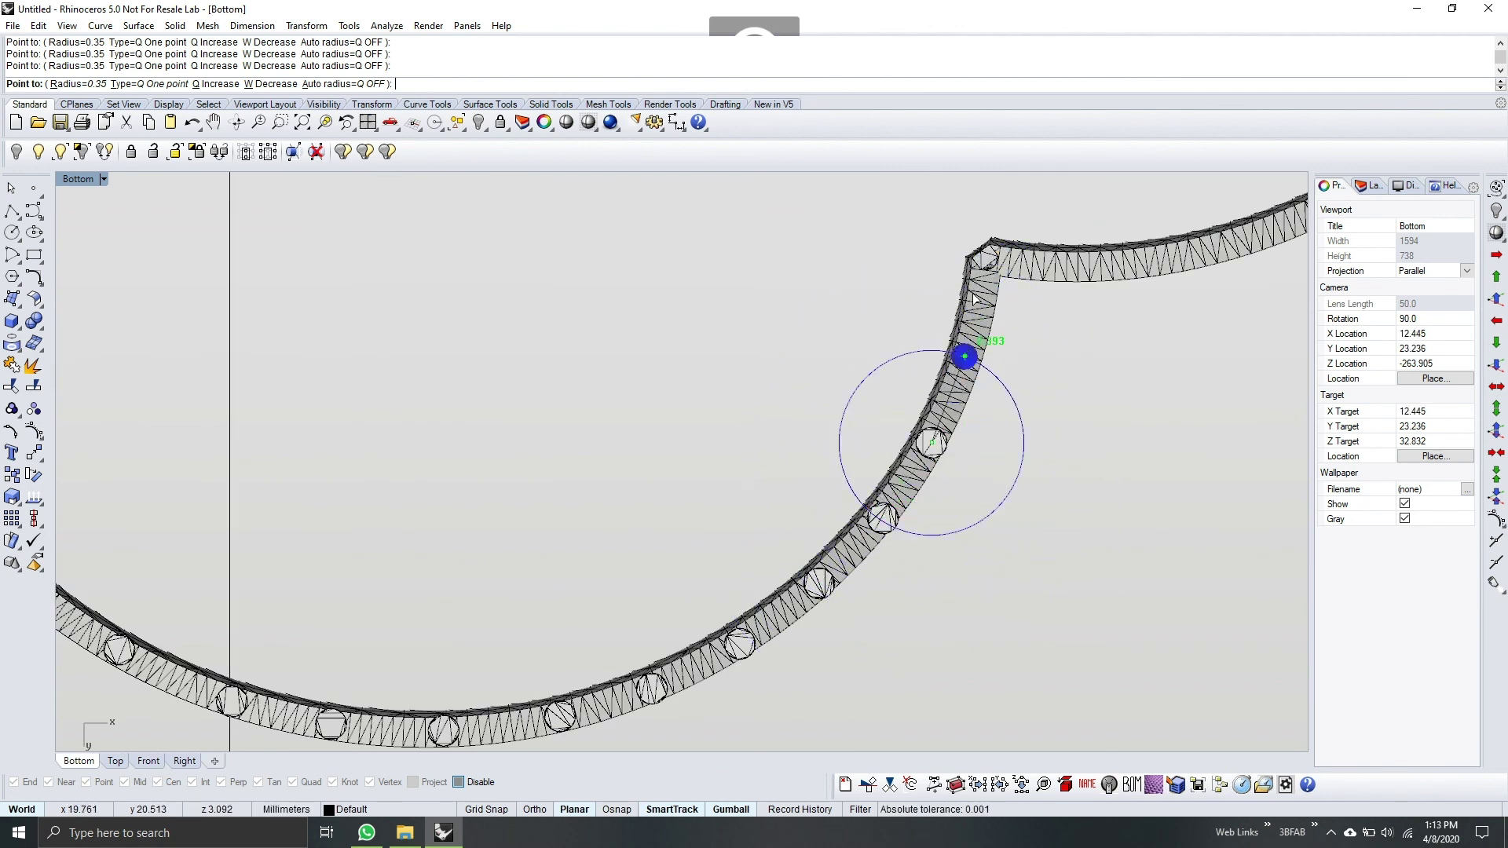
Move up the bangle's right side and place three points along the upper-right arc
right_drag(1215, 263, 908, 400)
right_drag(1058, 311, 817, 666)
right_drag(960, 449, 868, 521)
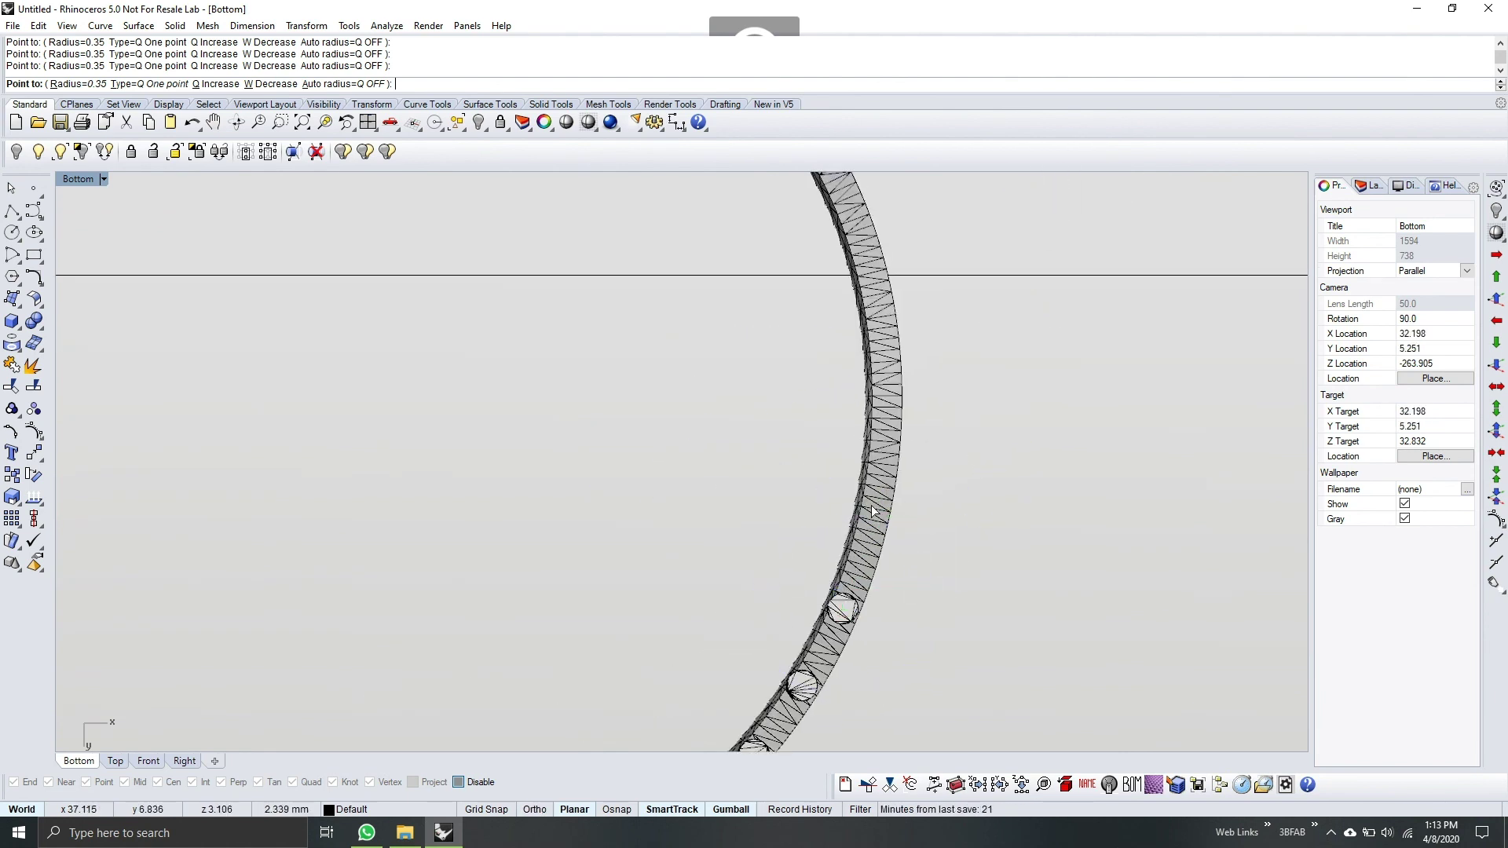
right_drag(882, 360, 911, 565)
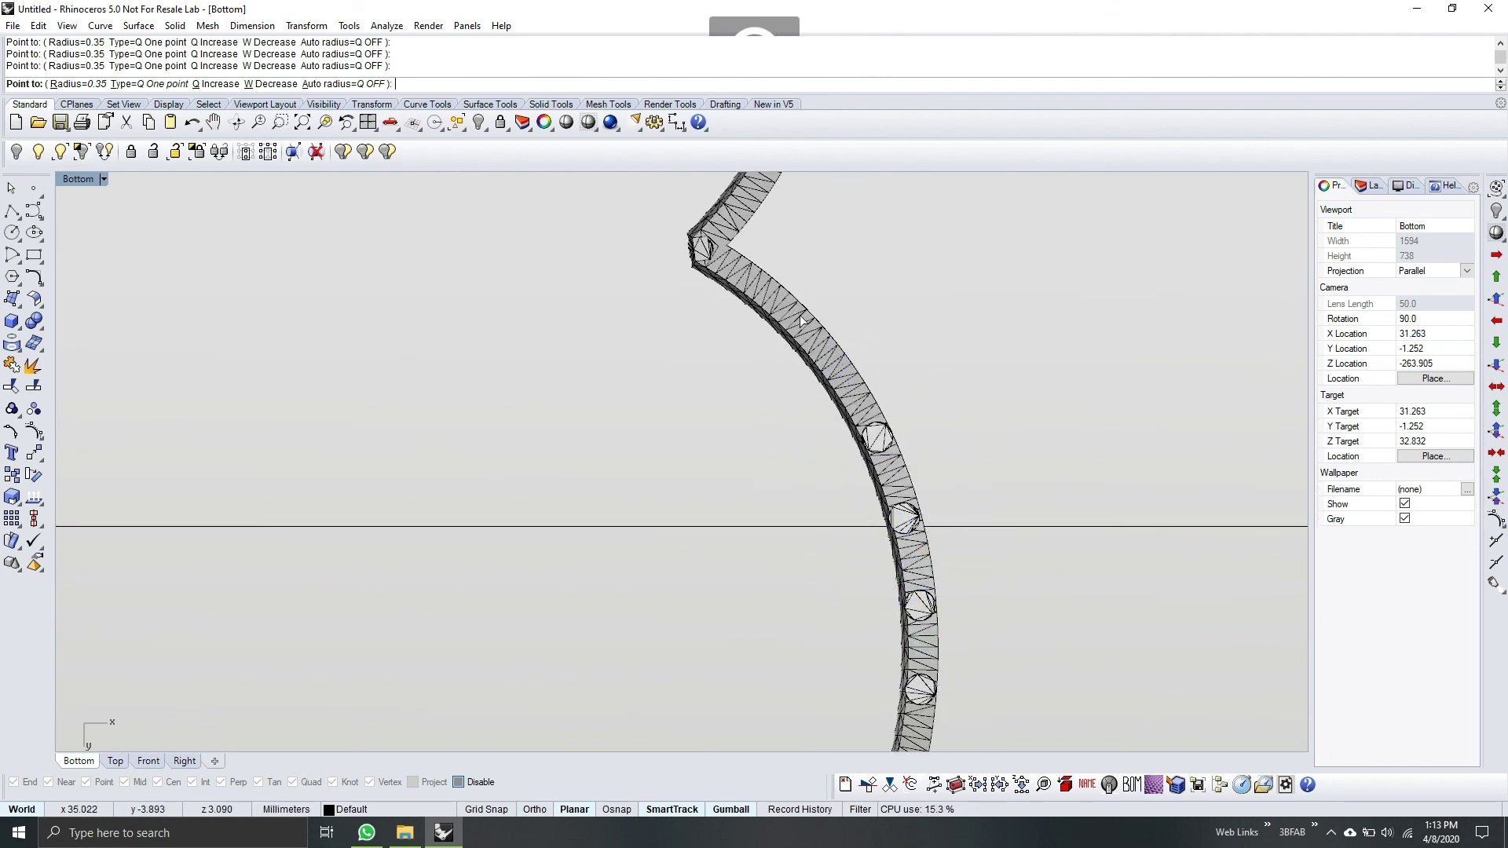
right_drag(744, 259, 739, 445)
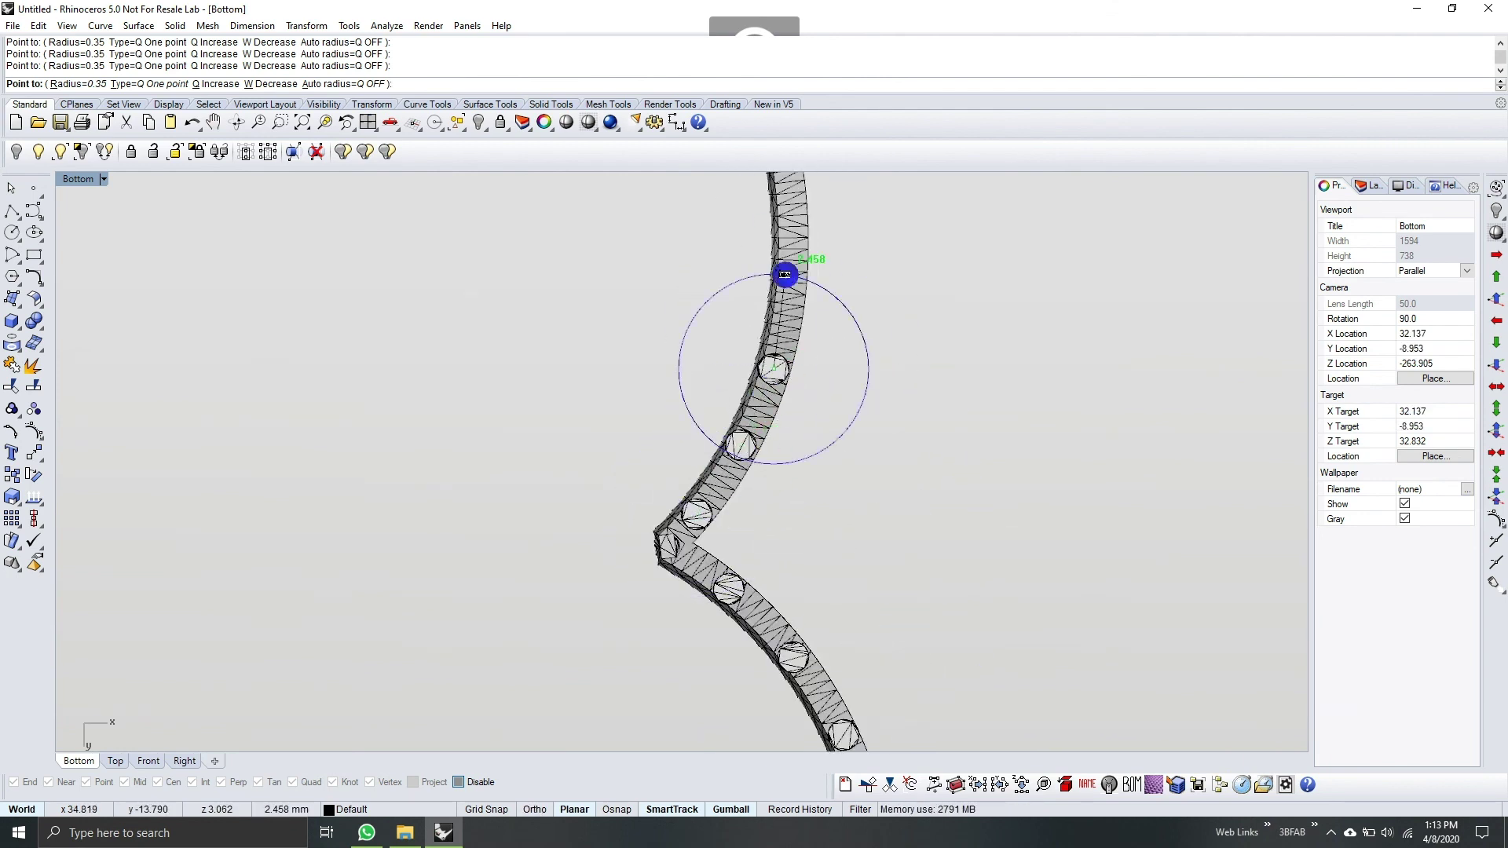
right_drag(787, 297, 784, 447)
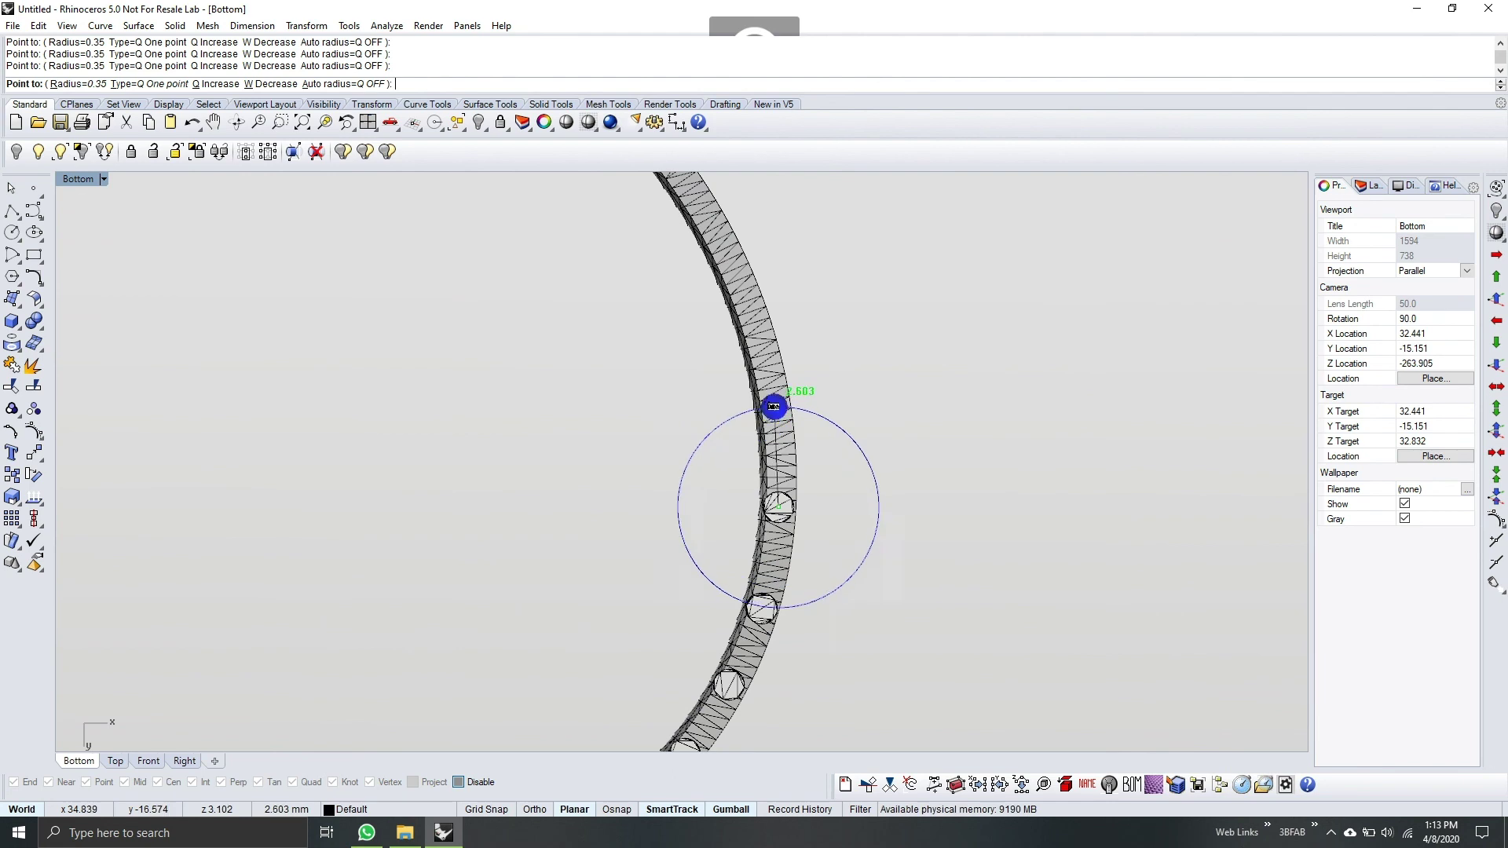
right_drag(700, 326, 797, 564)
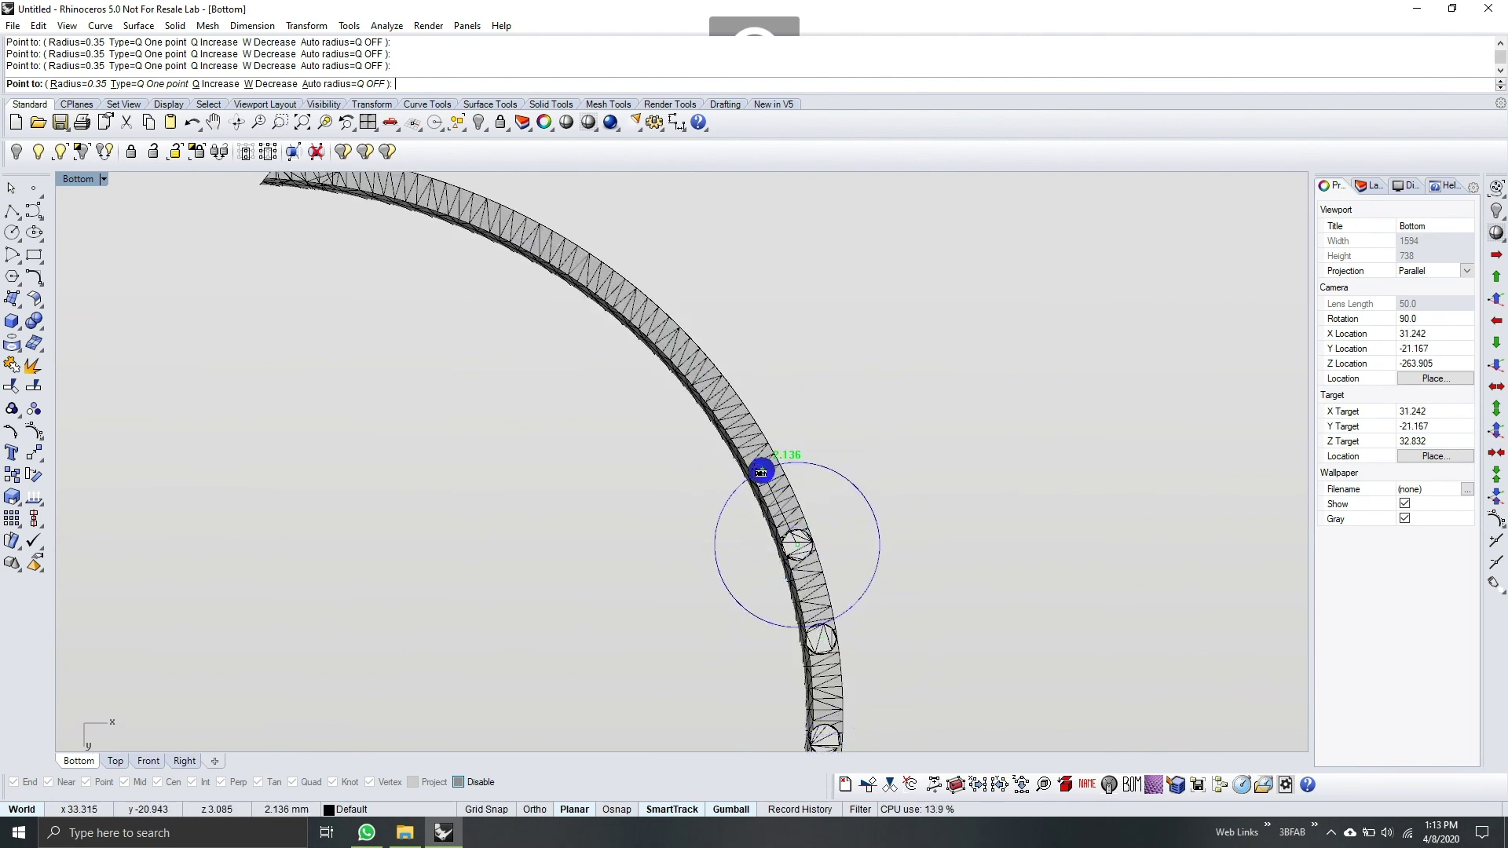
click(760, 470)
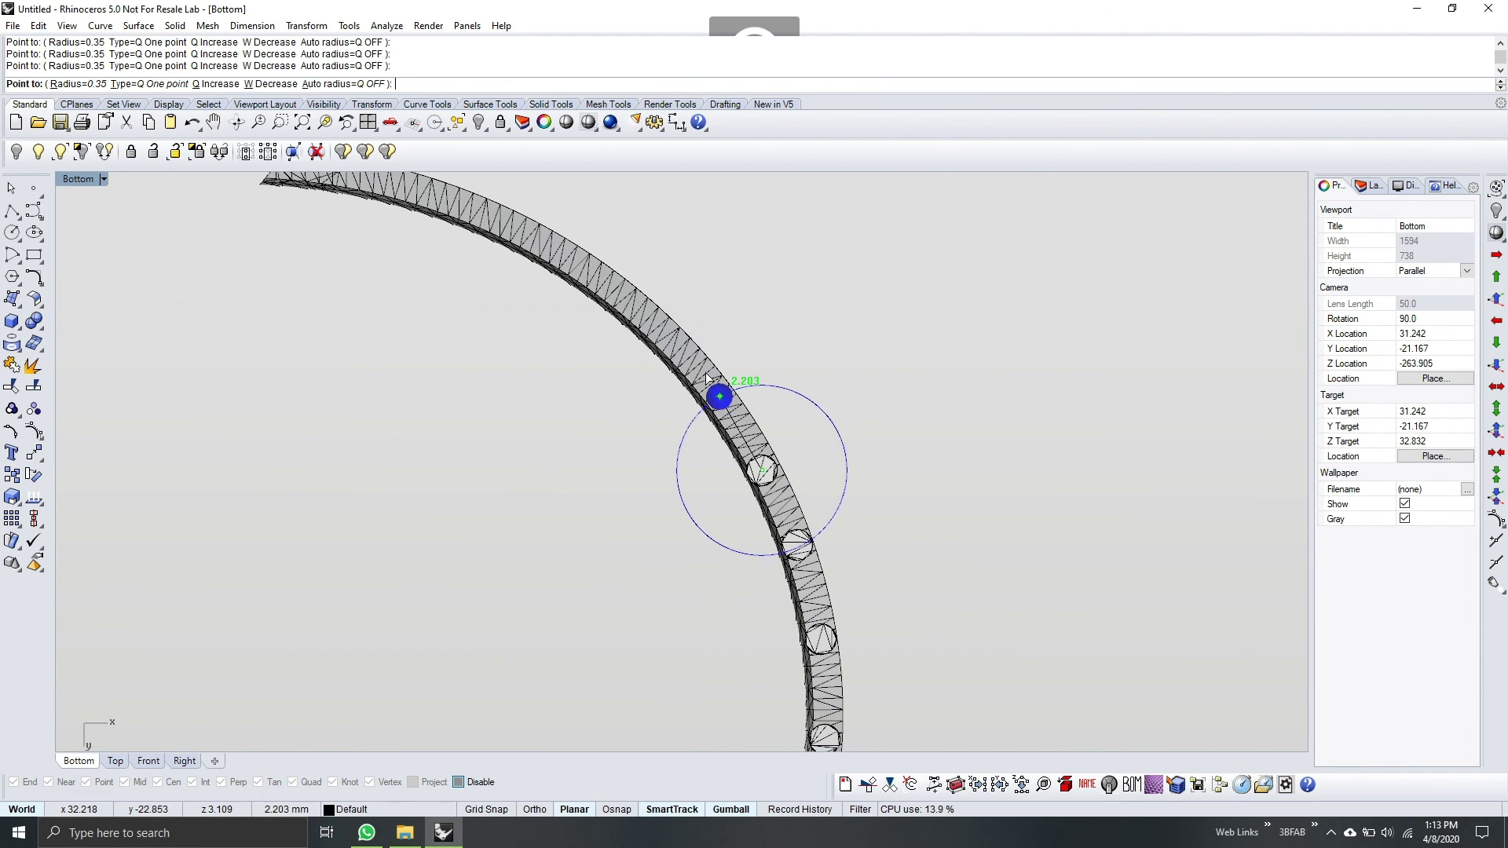
click(709, 381)
click(655, 323)
Place four more support points near the arm end of the ring
right_drag(720, 446, 914, 695)
click(782, 520)
click(707, 476)
click(625, 438)
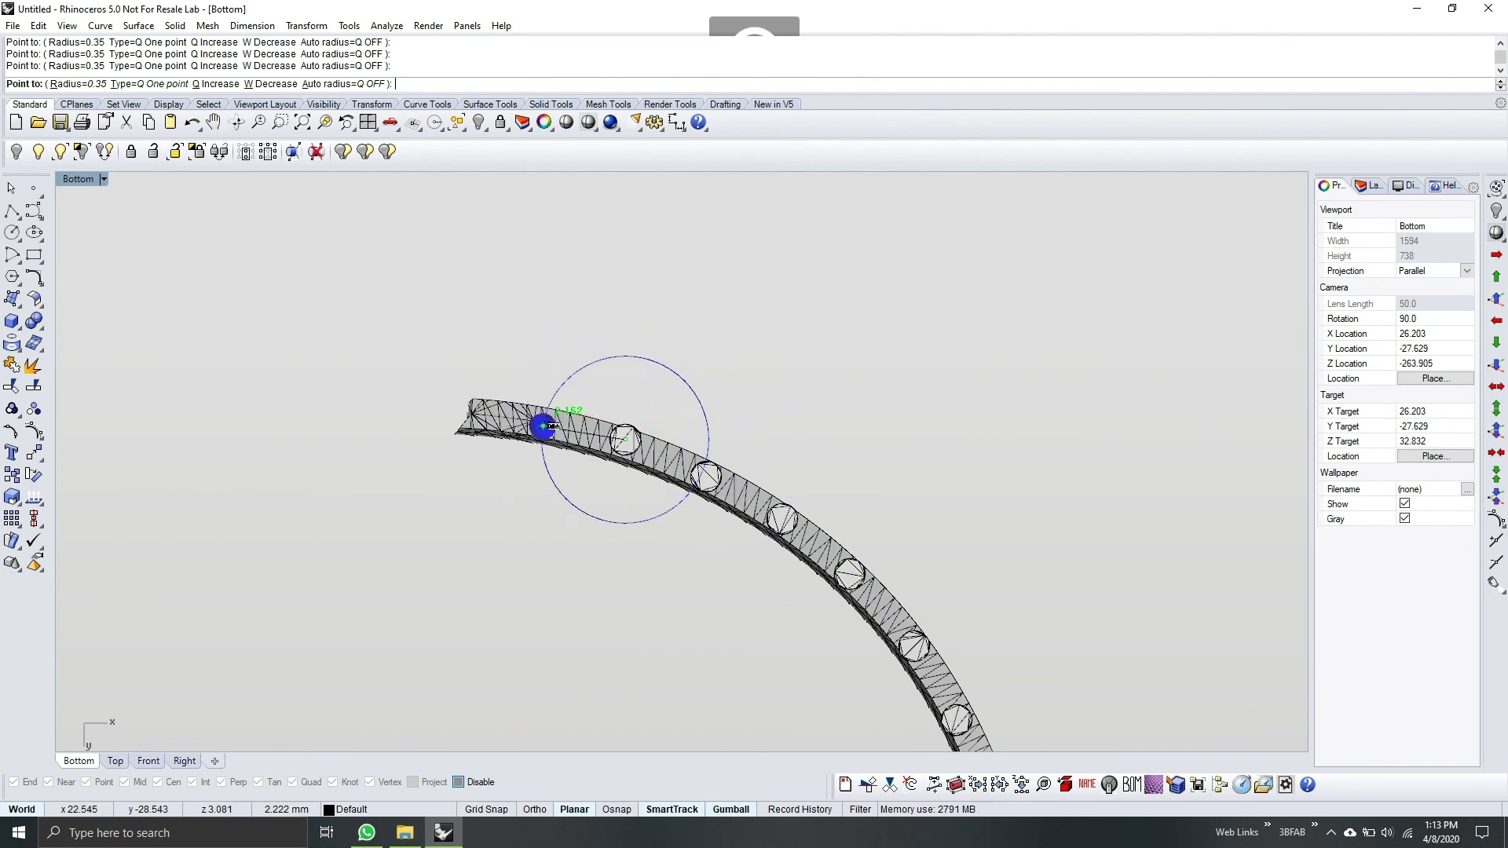
click(493, 414)
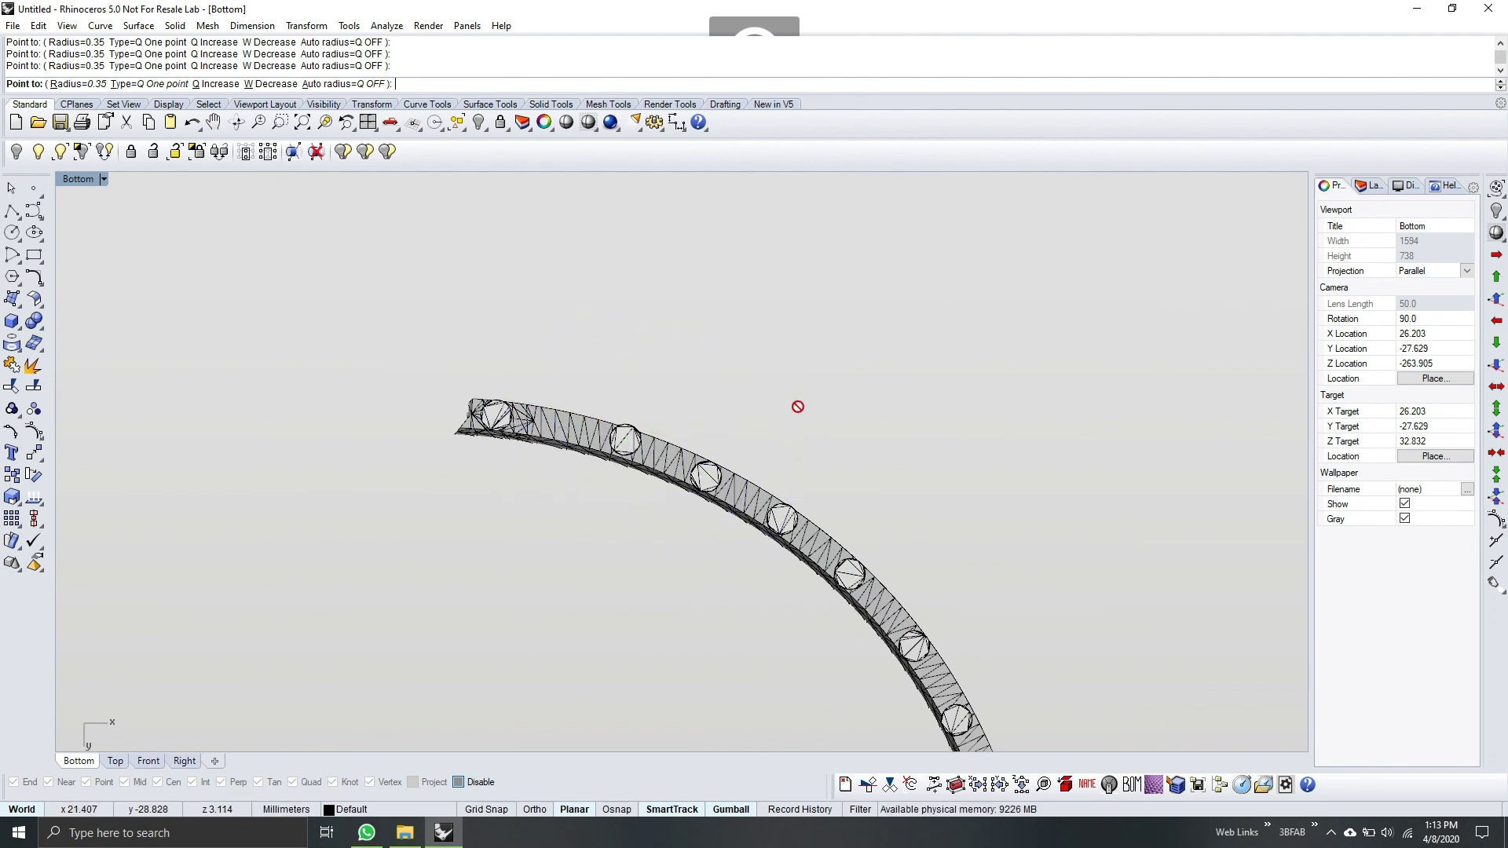
Zoom out the Bottom viewport to see the whole outline and open its title menu
scroll(786, 422, down, 6)
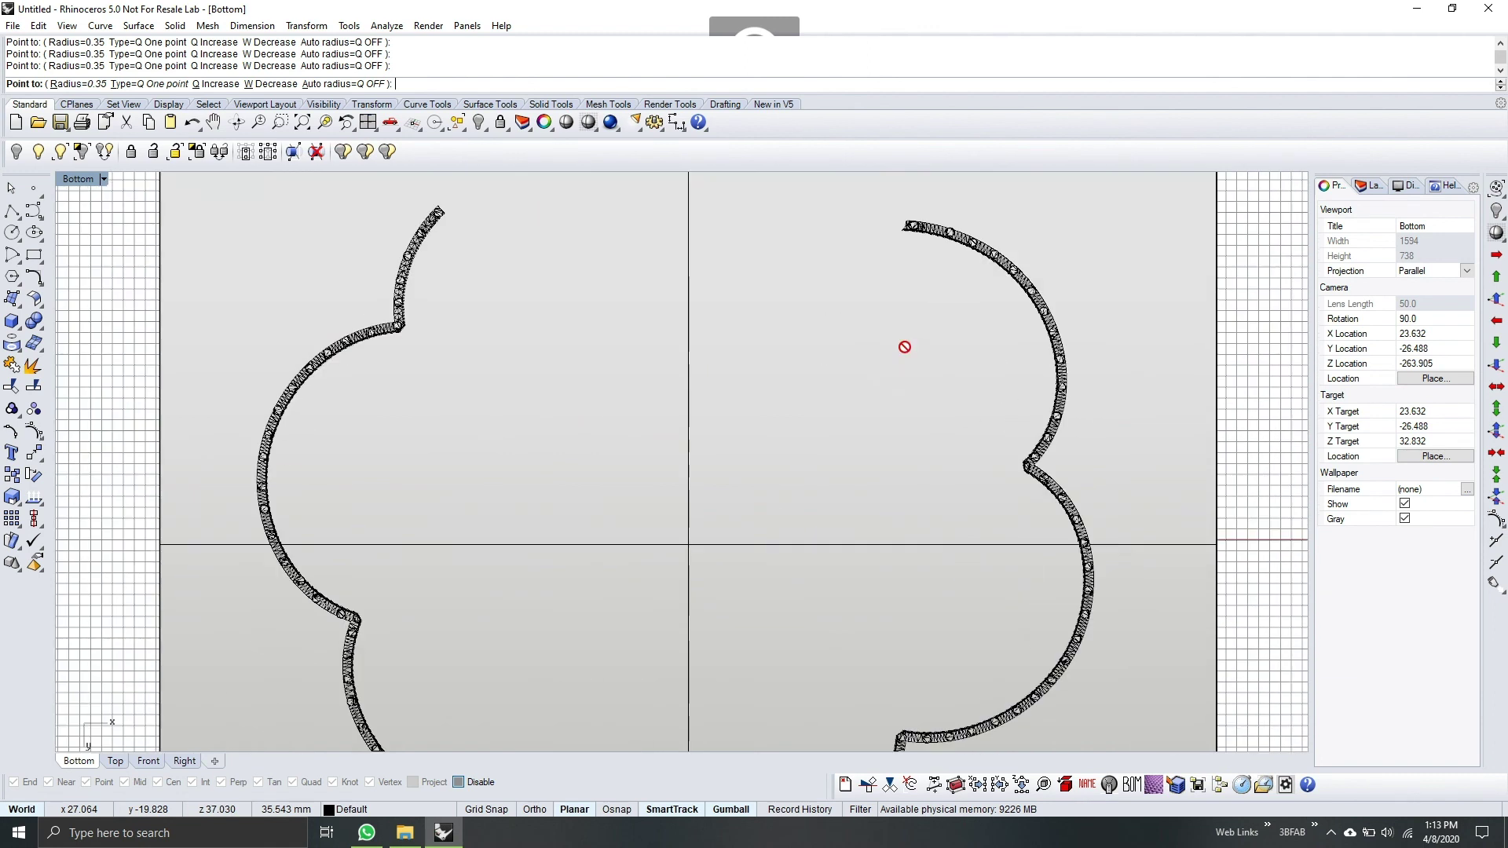
scroll(848, 511, down, 2)
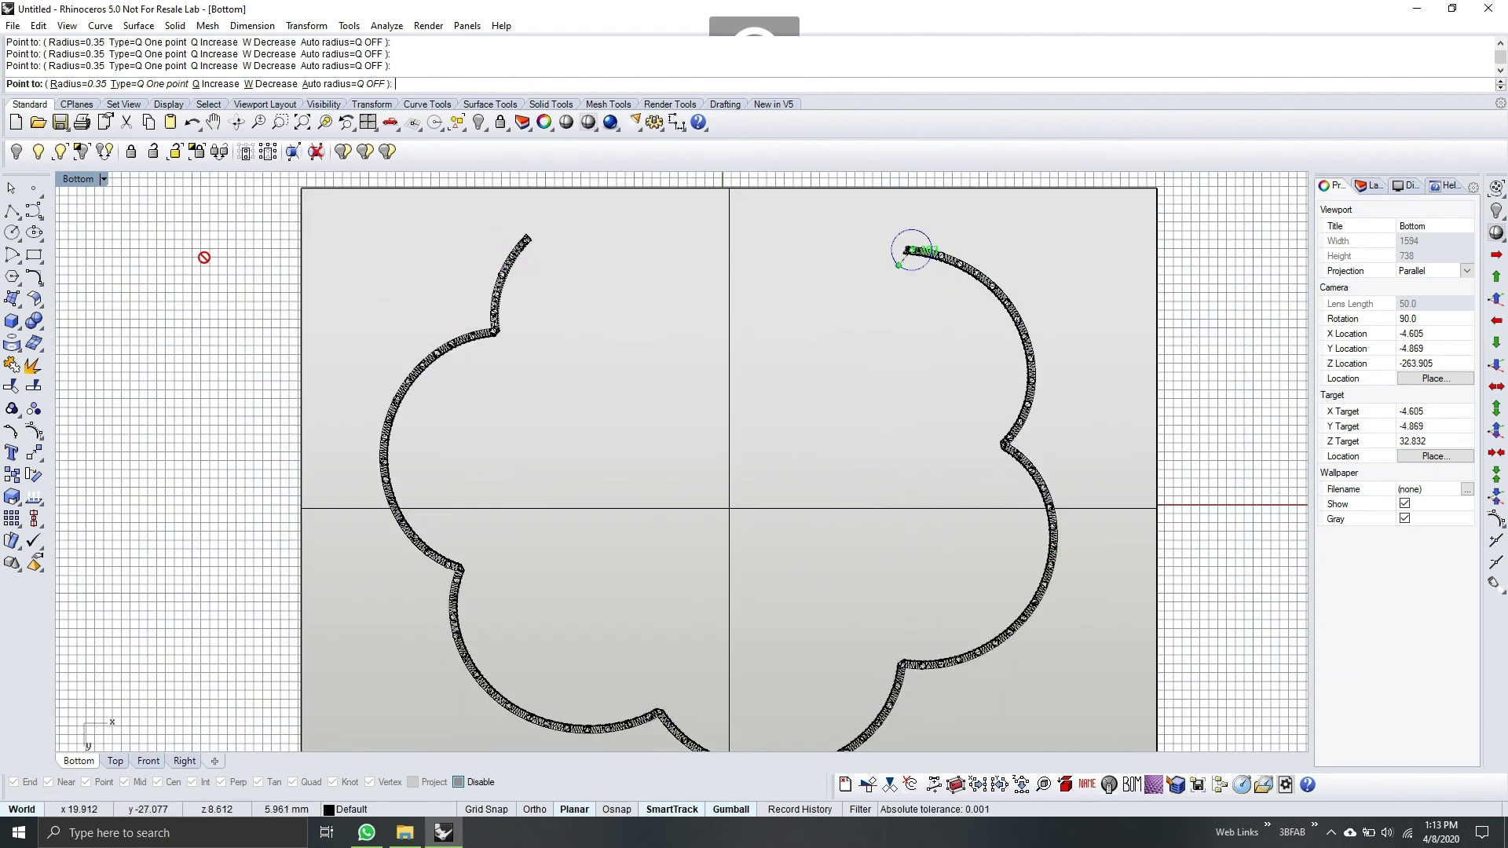
click(106, 180)
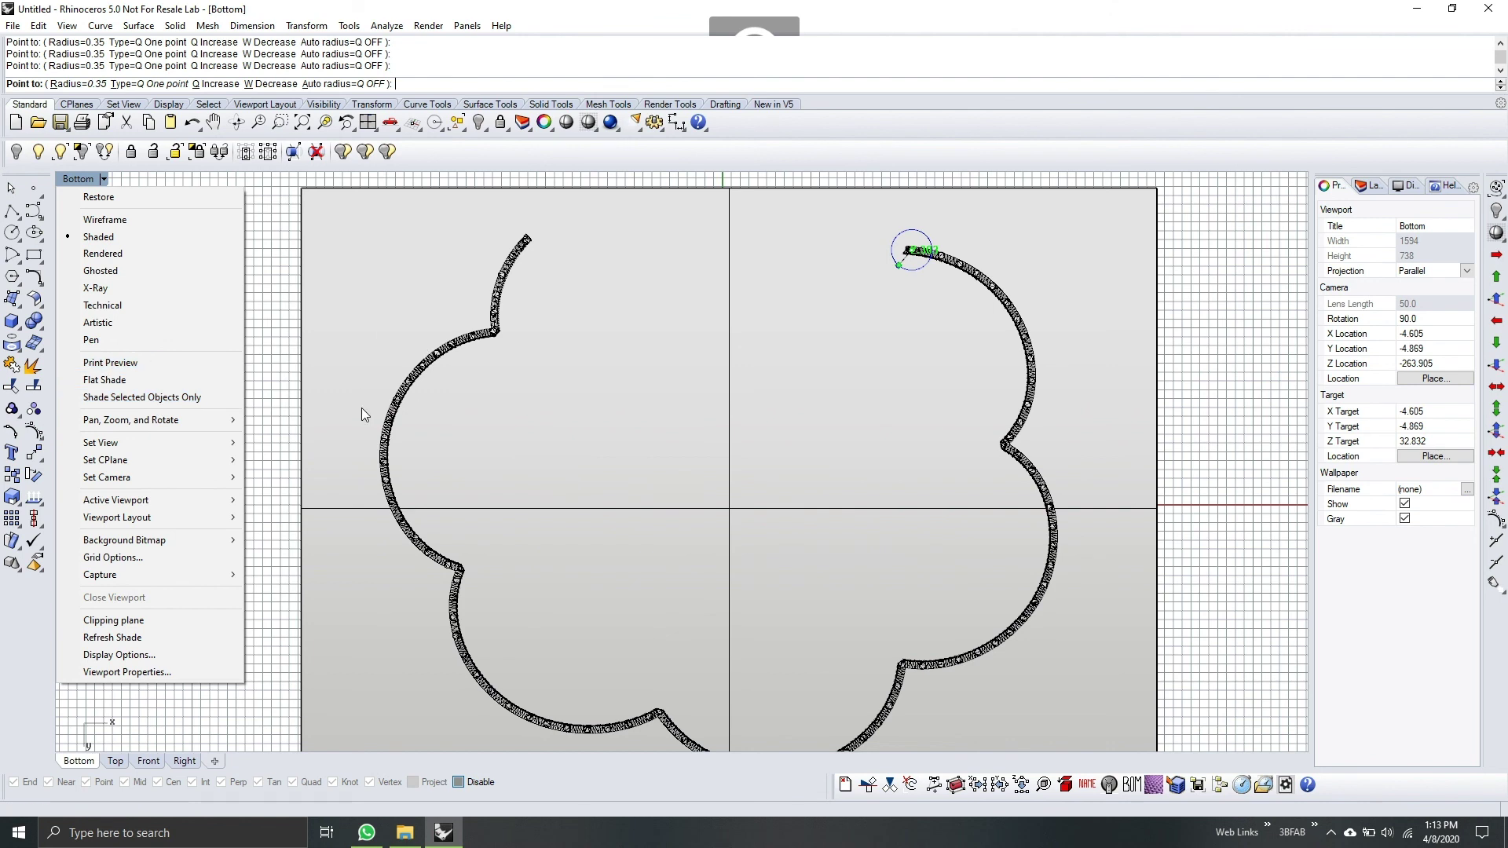
Set the viewport to Perspective and orbit around the bangle
mouse_move(223, 447)
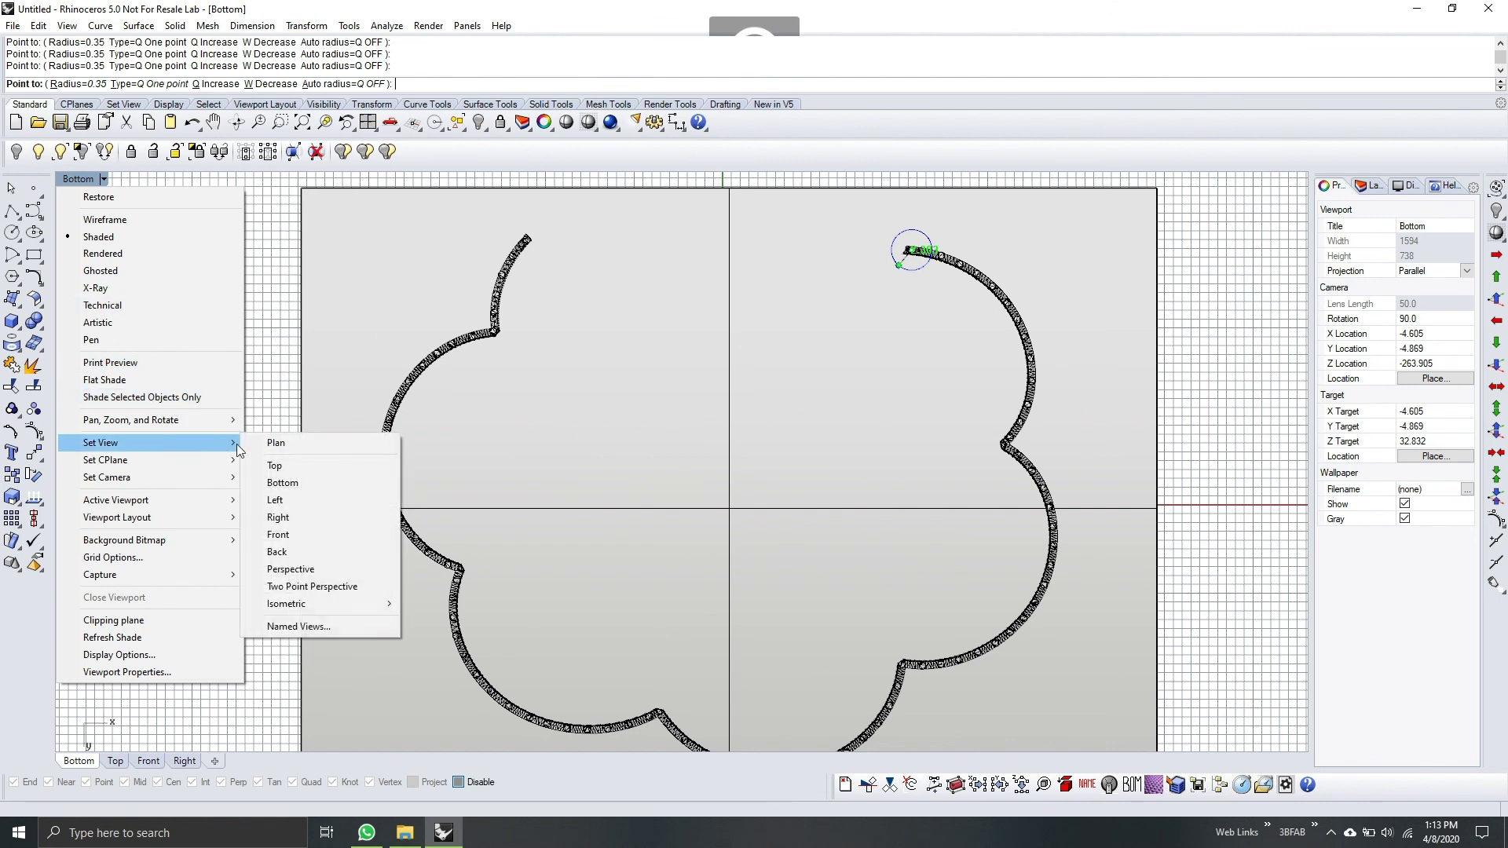
click(320, 564)
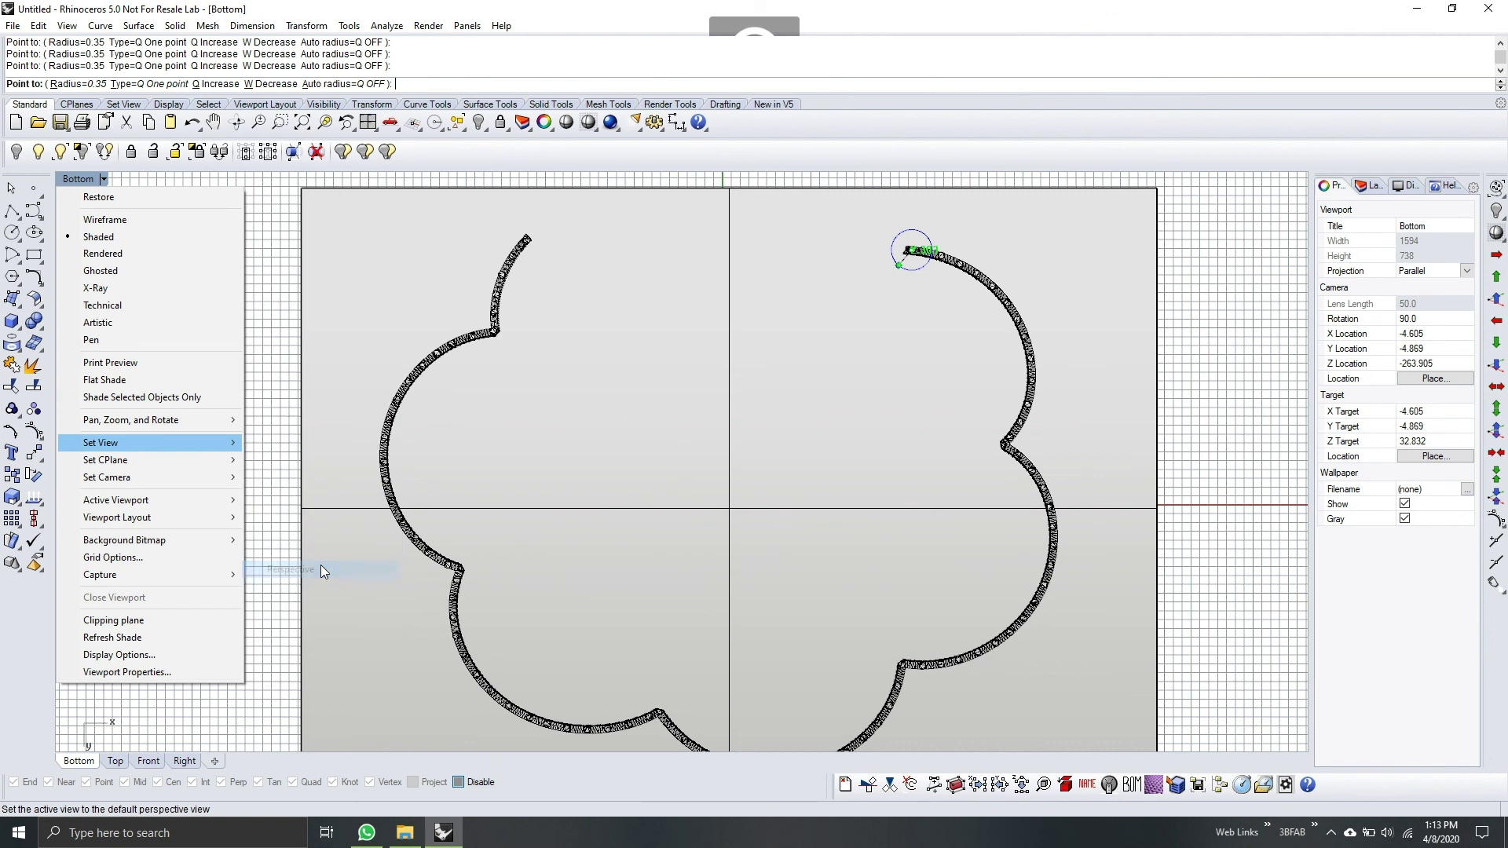
scroll(694, 496, down, 2)
right_drag(694, 496, 885, 512)
Cancel the Pipe command and delete the grey flat base plane
click(12, 189)
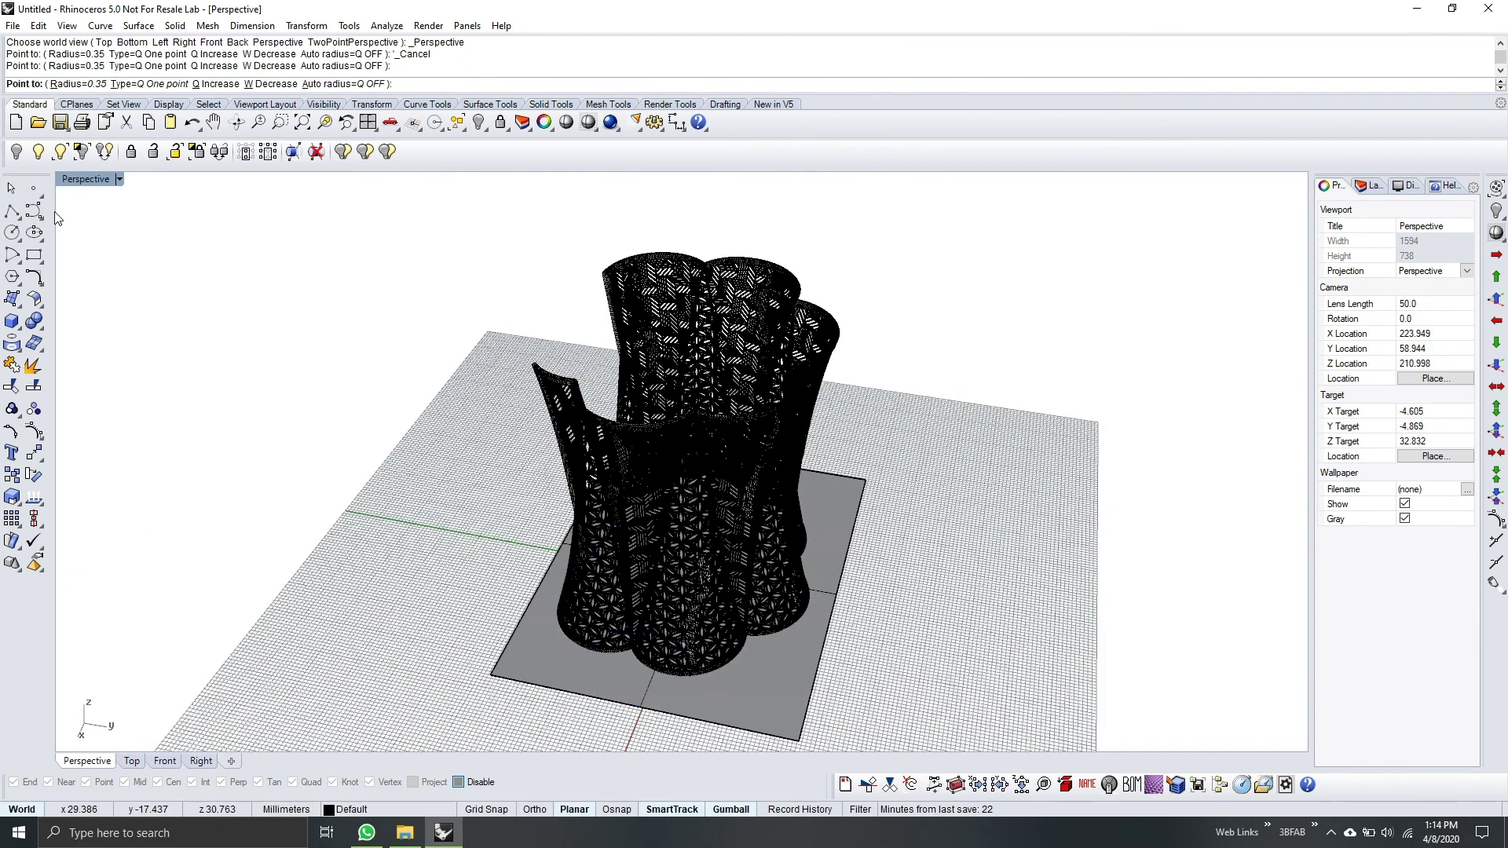
shift+right_drag(672, 562, 643, 535)
click(687, 662)
key(Delete)
right_drag(686, 662, 854, 589)
Draw a vertical line from the origin, starting in Top view and setting its height in Front
click(132, 760)
scroll(114, 353, up, 3)
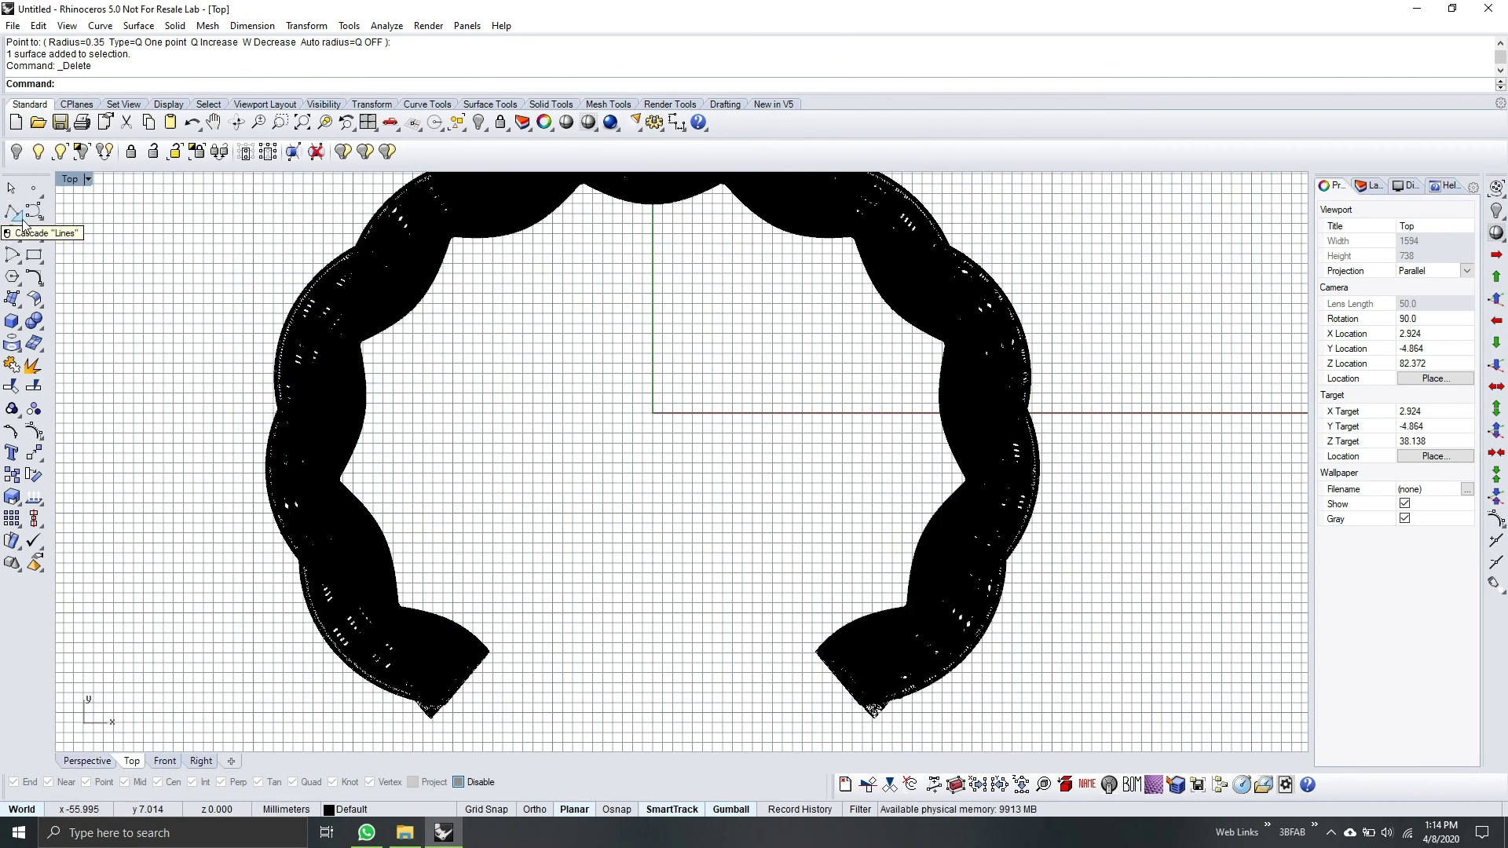
click(20, 218)
click(36, 220)
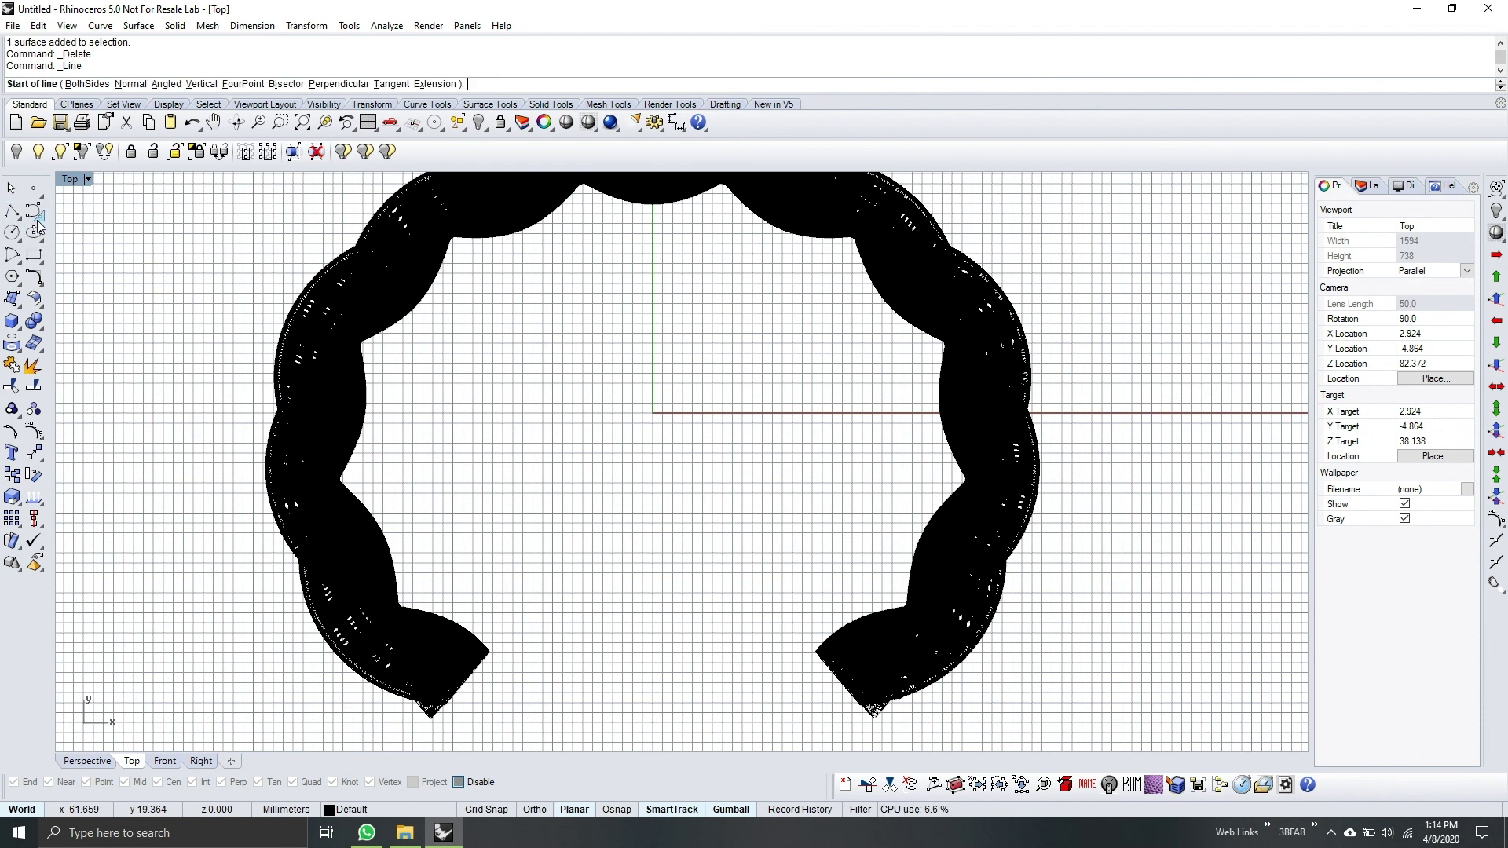
click(652, 412)
click(165, 762)
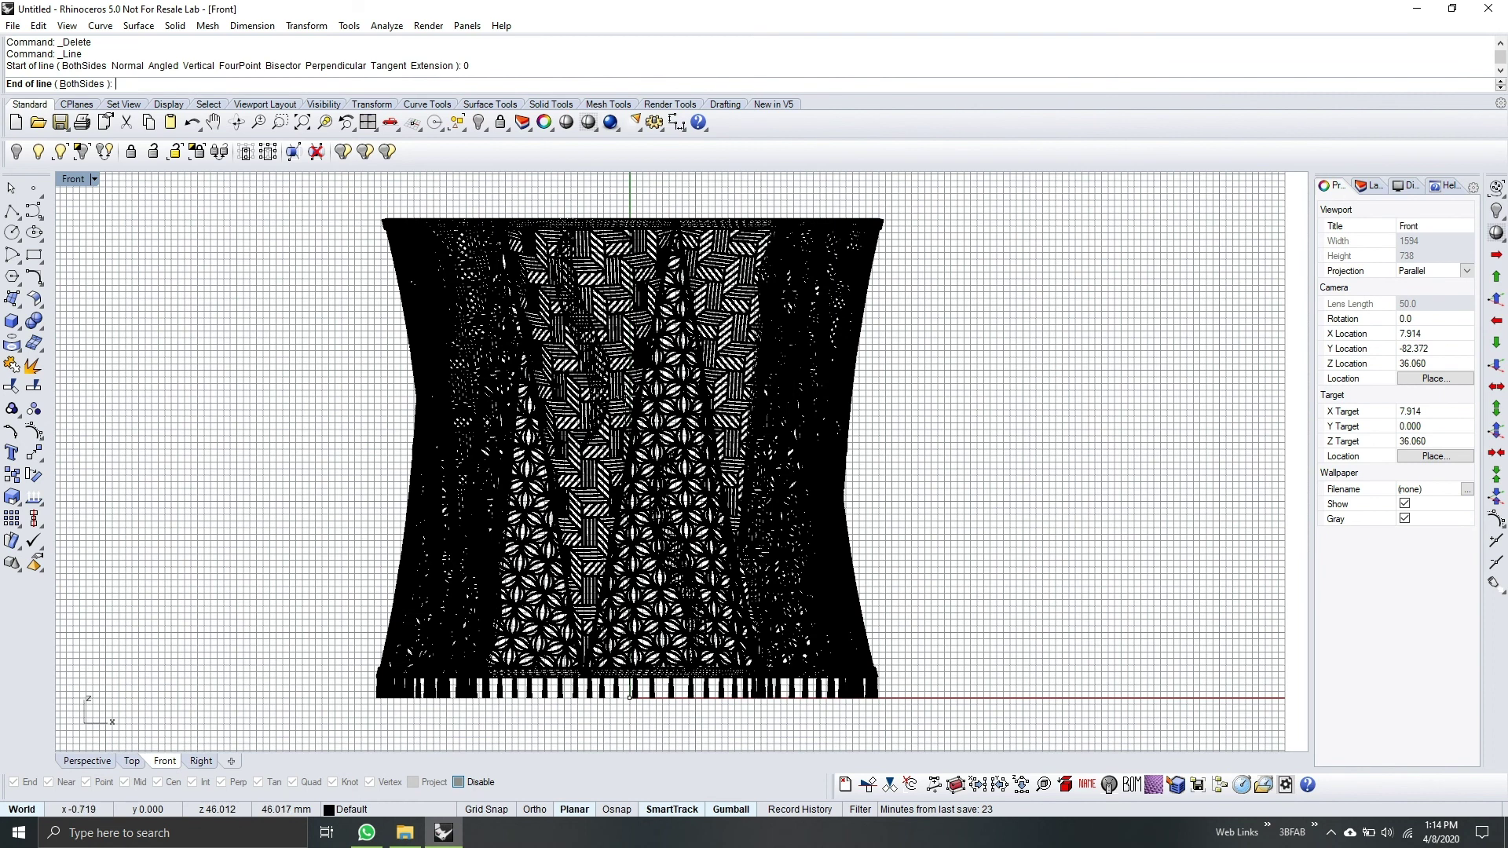
scroll(625, 397, up, 3)
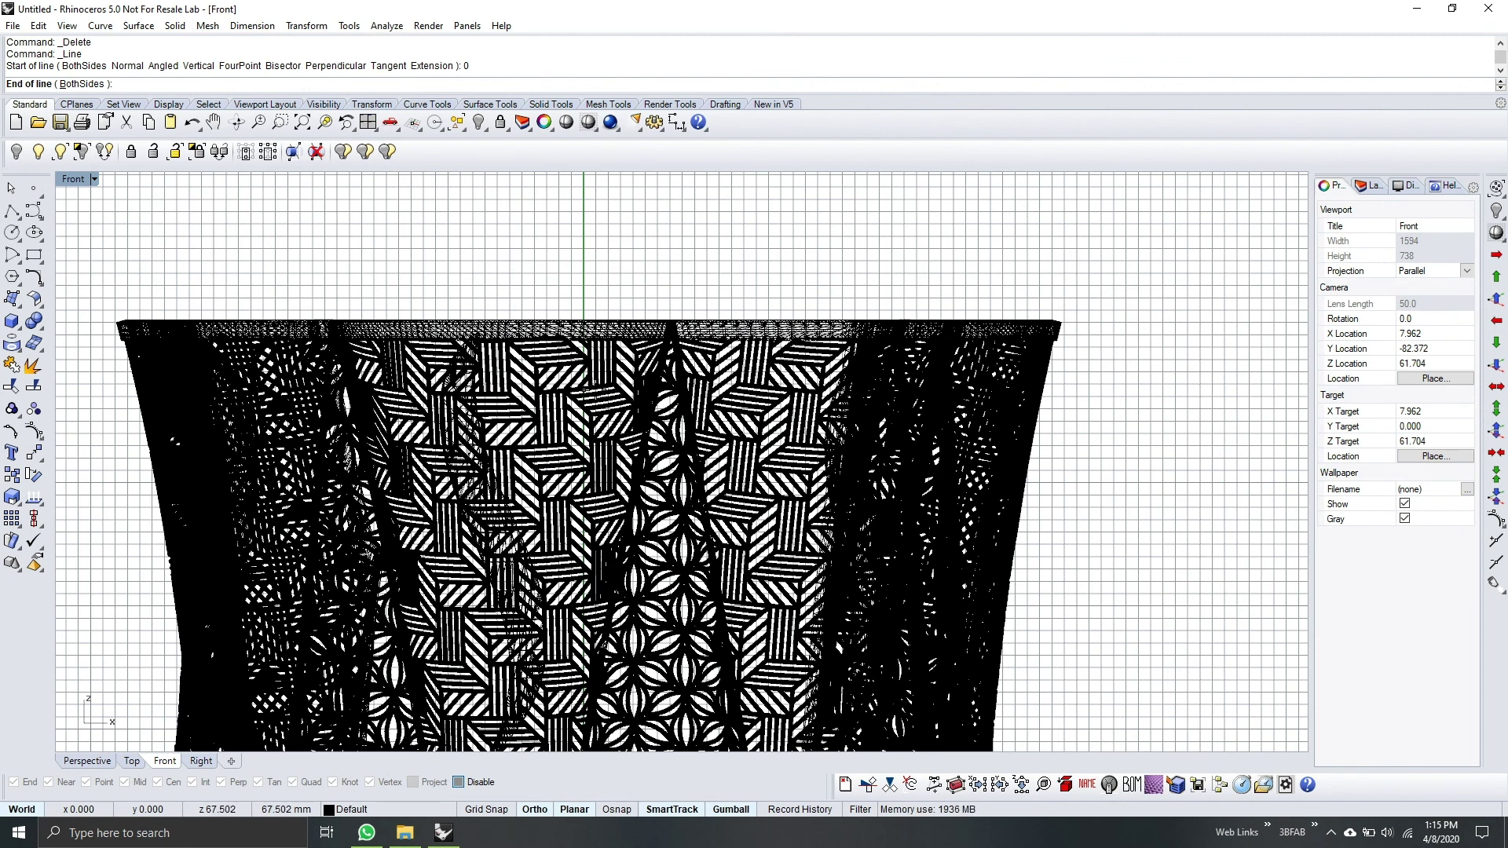
key(Escape)
click(87, 761)
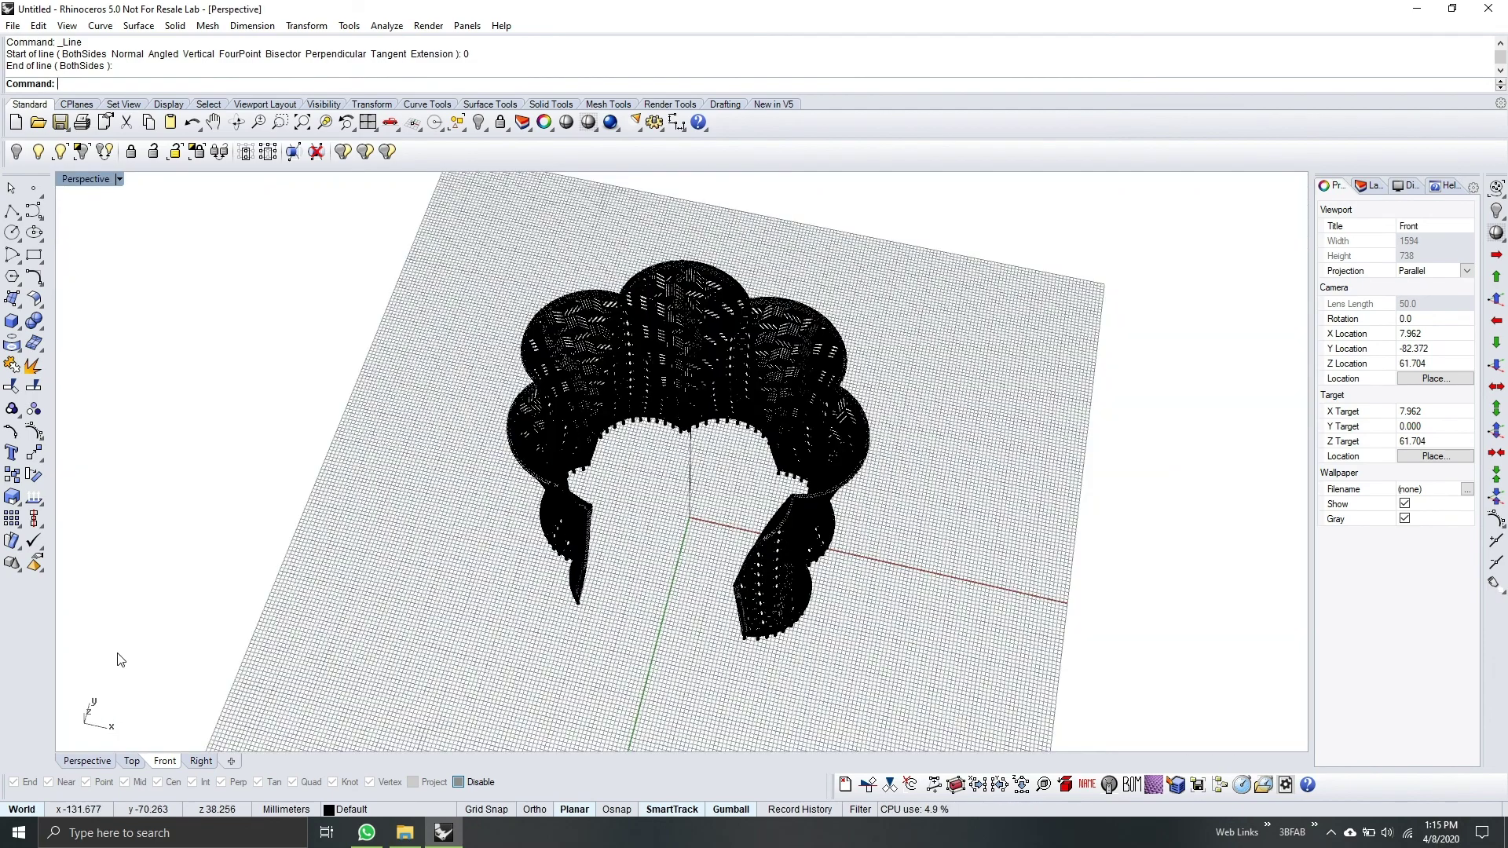
Pipe the vertical centre line with start and end radius 0.8
right_drag(564, 514, 659, 507)
scroll(705, 484, up, 2)
click(708, 503)
text(Pip)
key(Return)
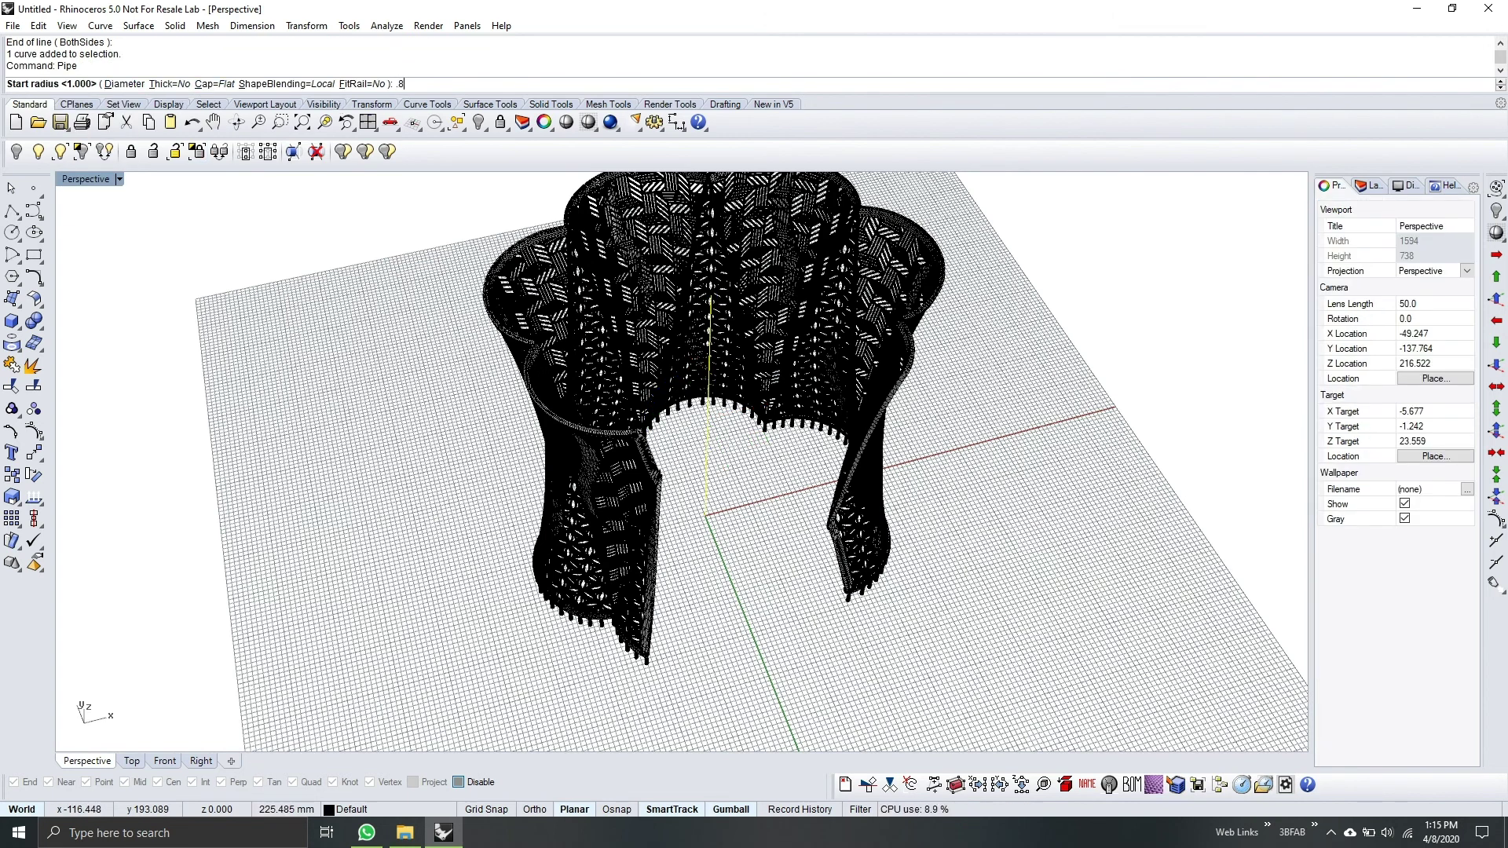
key(Return)
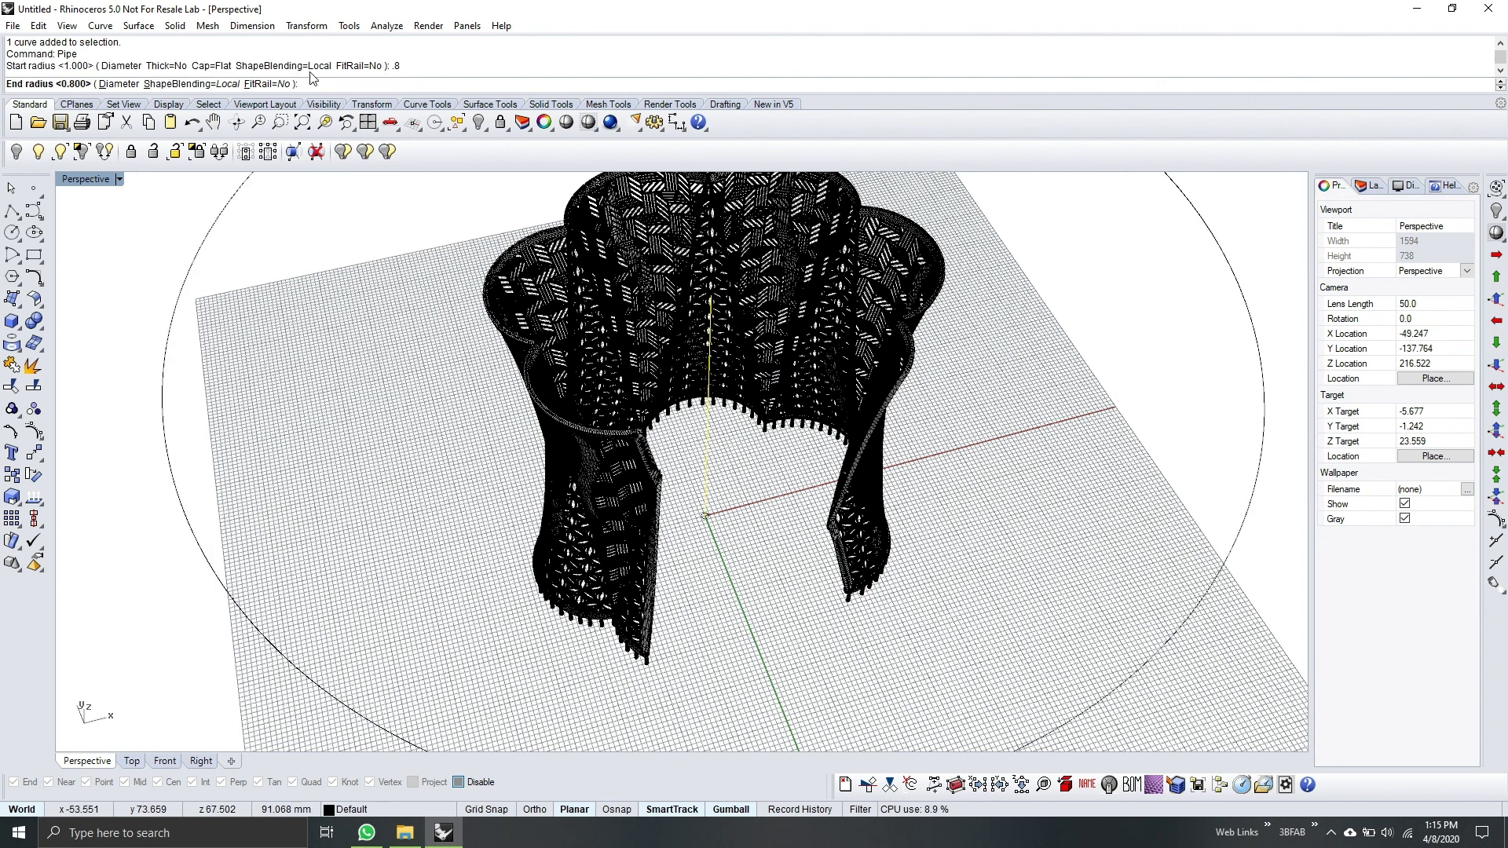
key(Return)
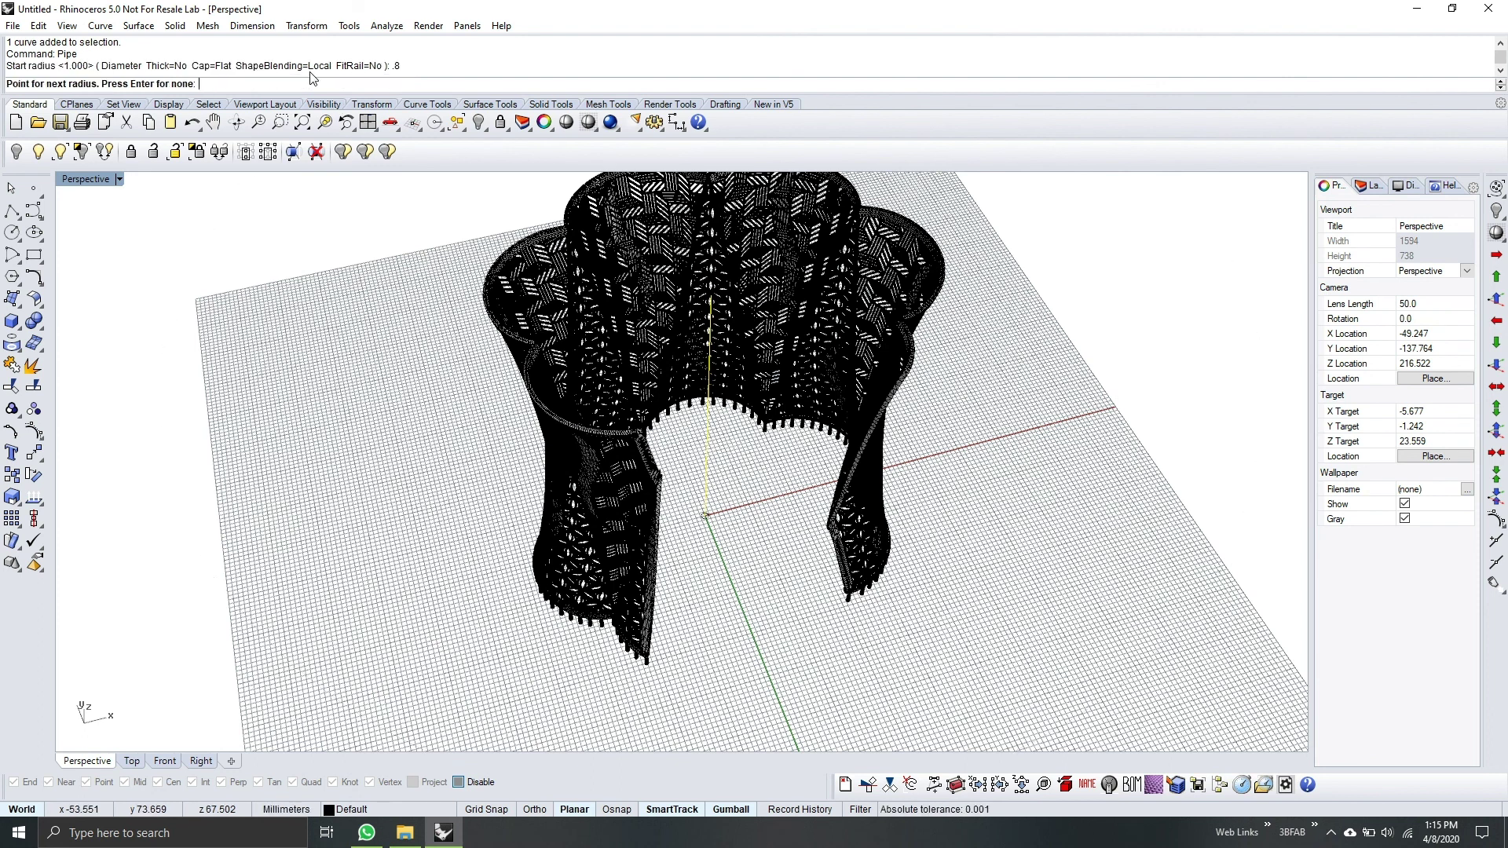
right_drag(687, 551, 653, 622)
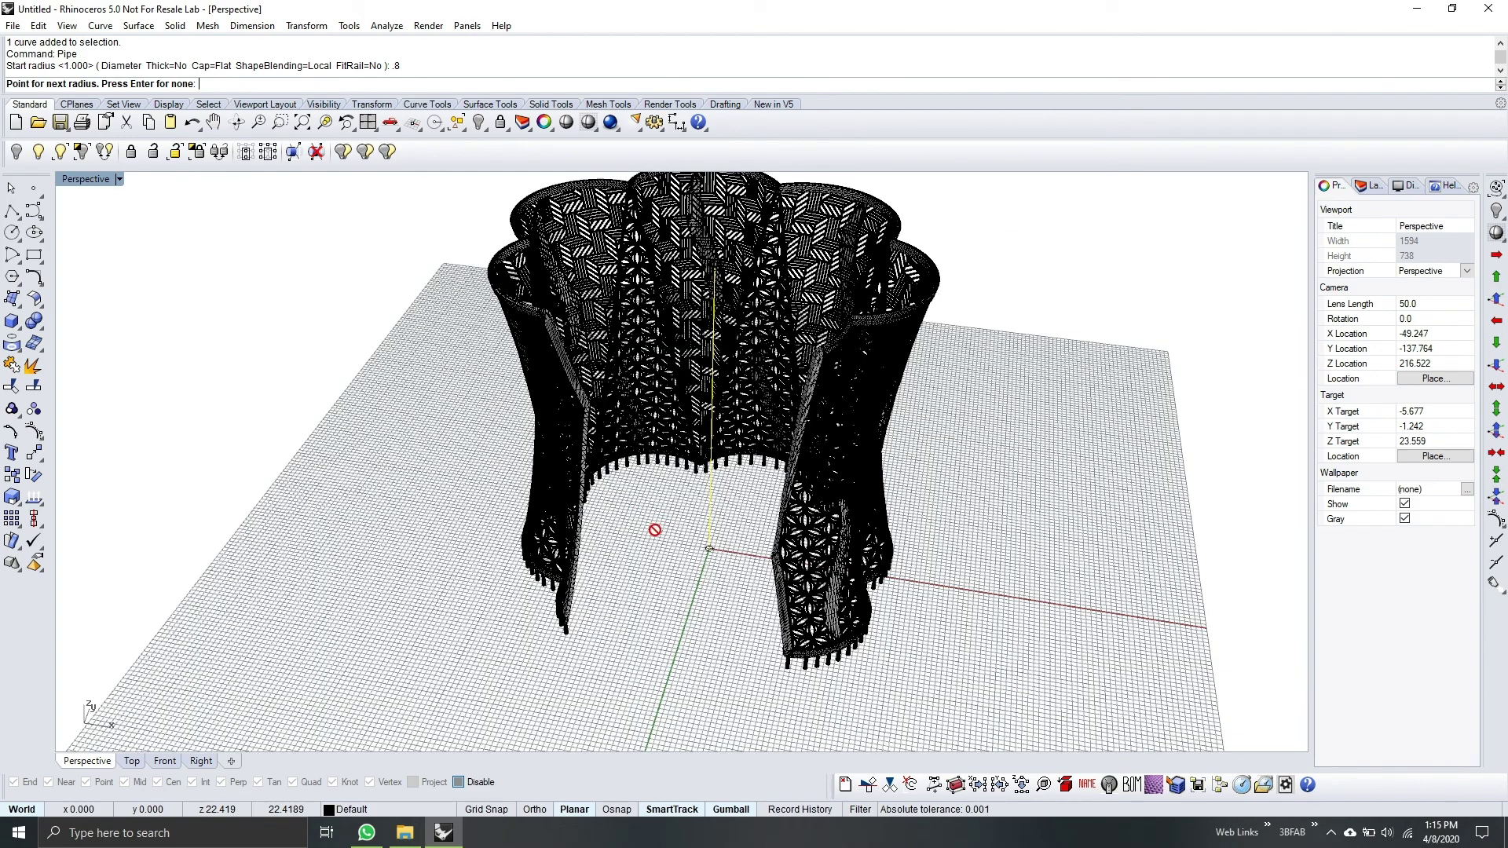
key(Return)
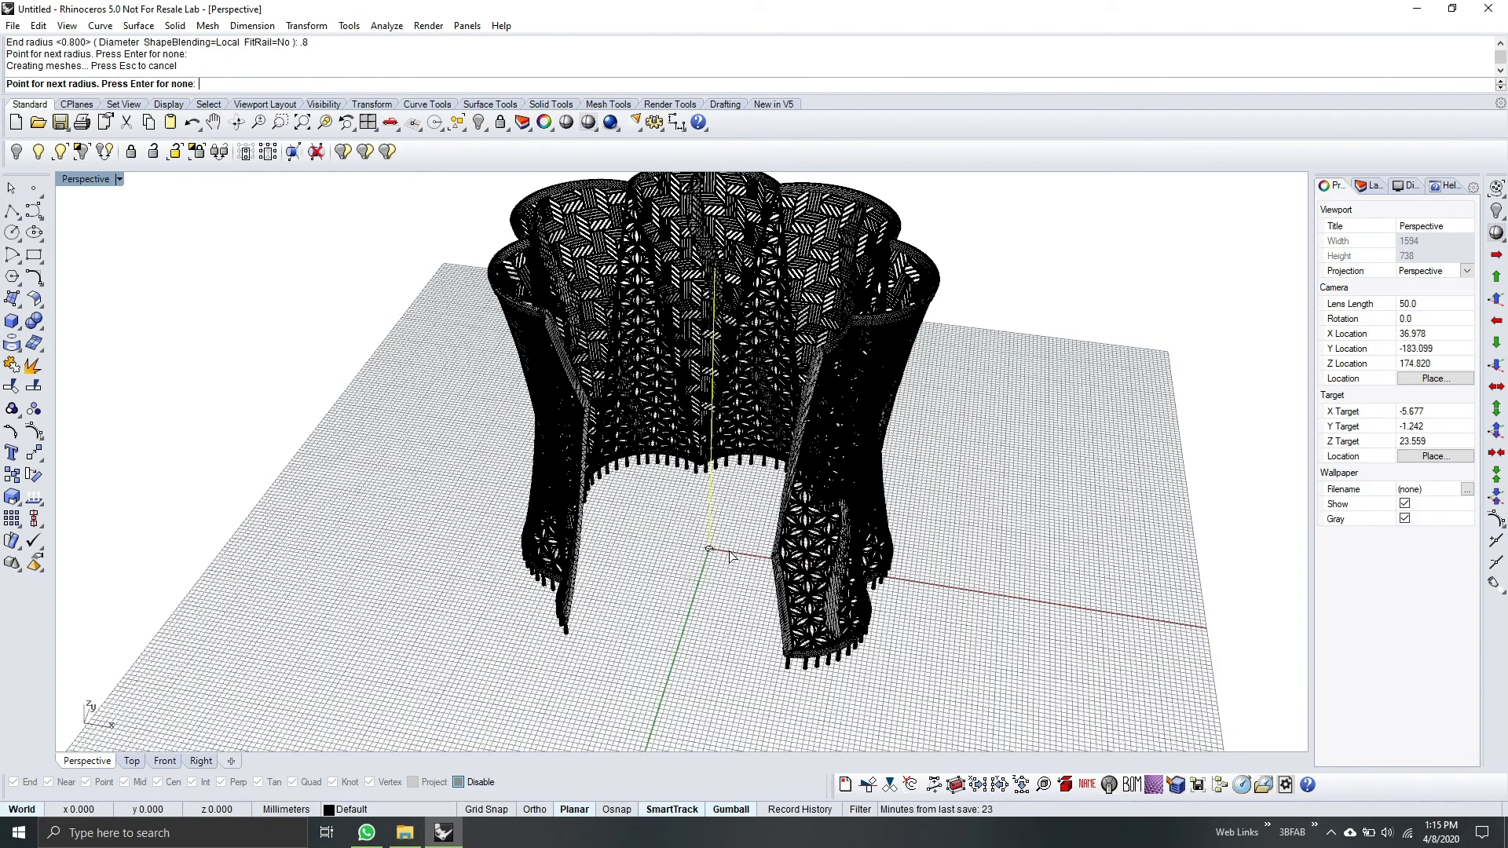
Select the new central pipe and choose Mesh > From NURBS Object
right_drag(667, 431, 760, 464)
scroll(756, 465, up, 6)
shift+right_drag(800, 600, 841, 759)
shift+right_drag(884, 528, 881, 620)
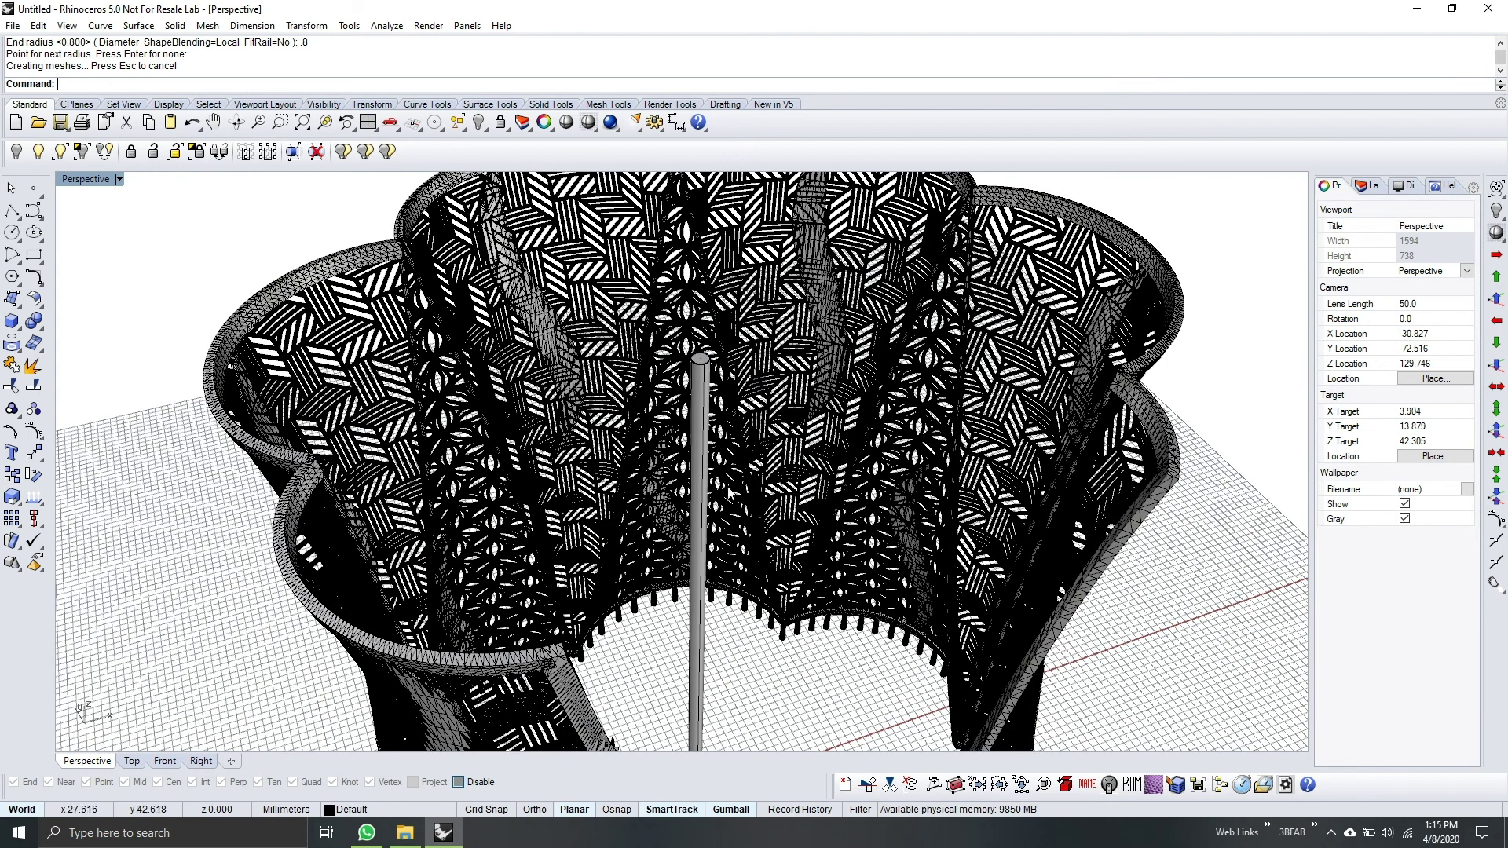
click(698, 474)
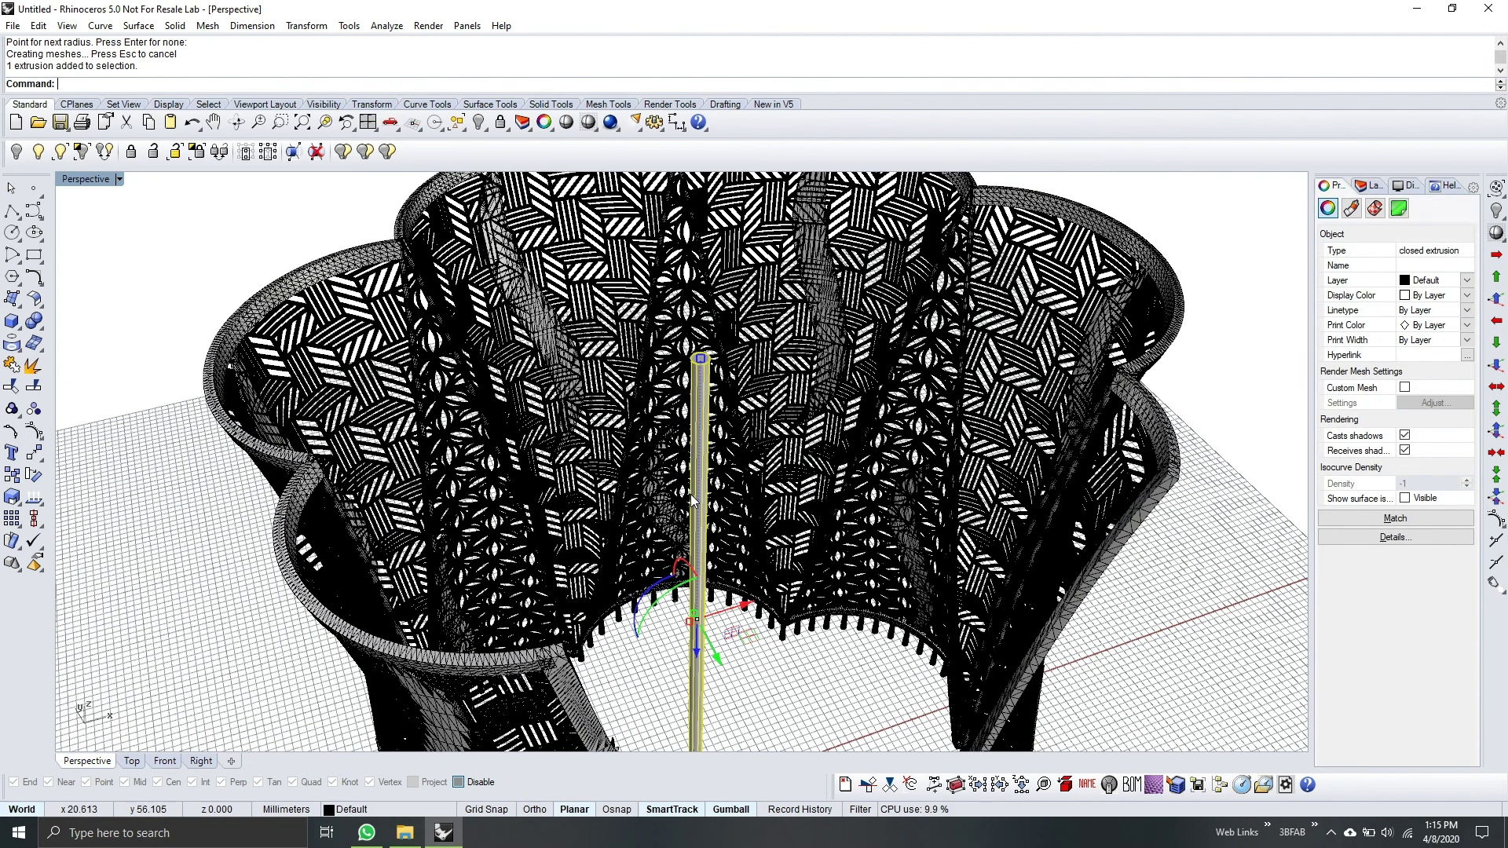
click(211, 29)
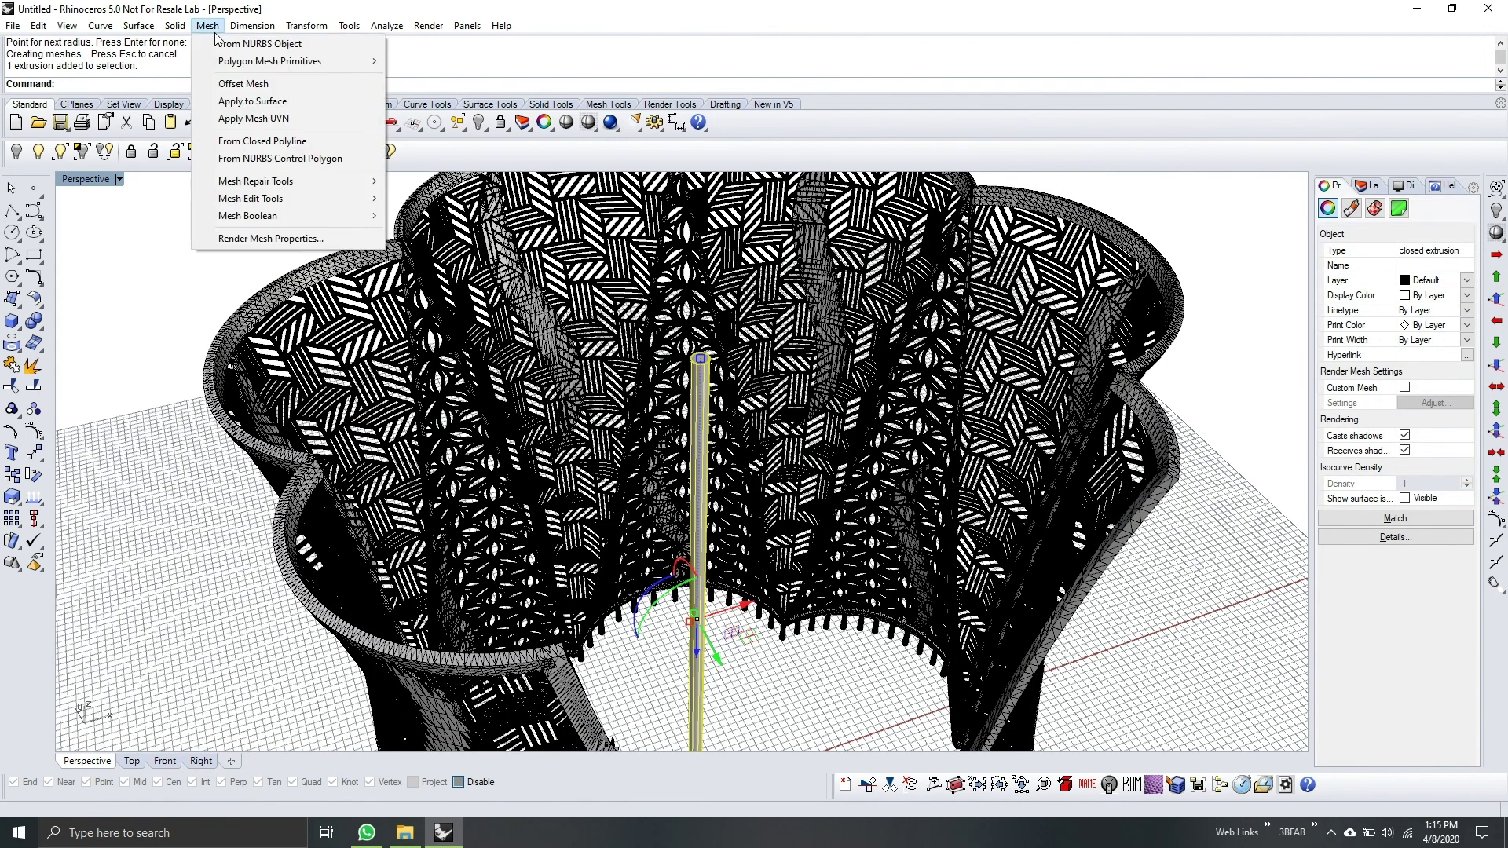
click(260, 44)
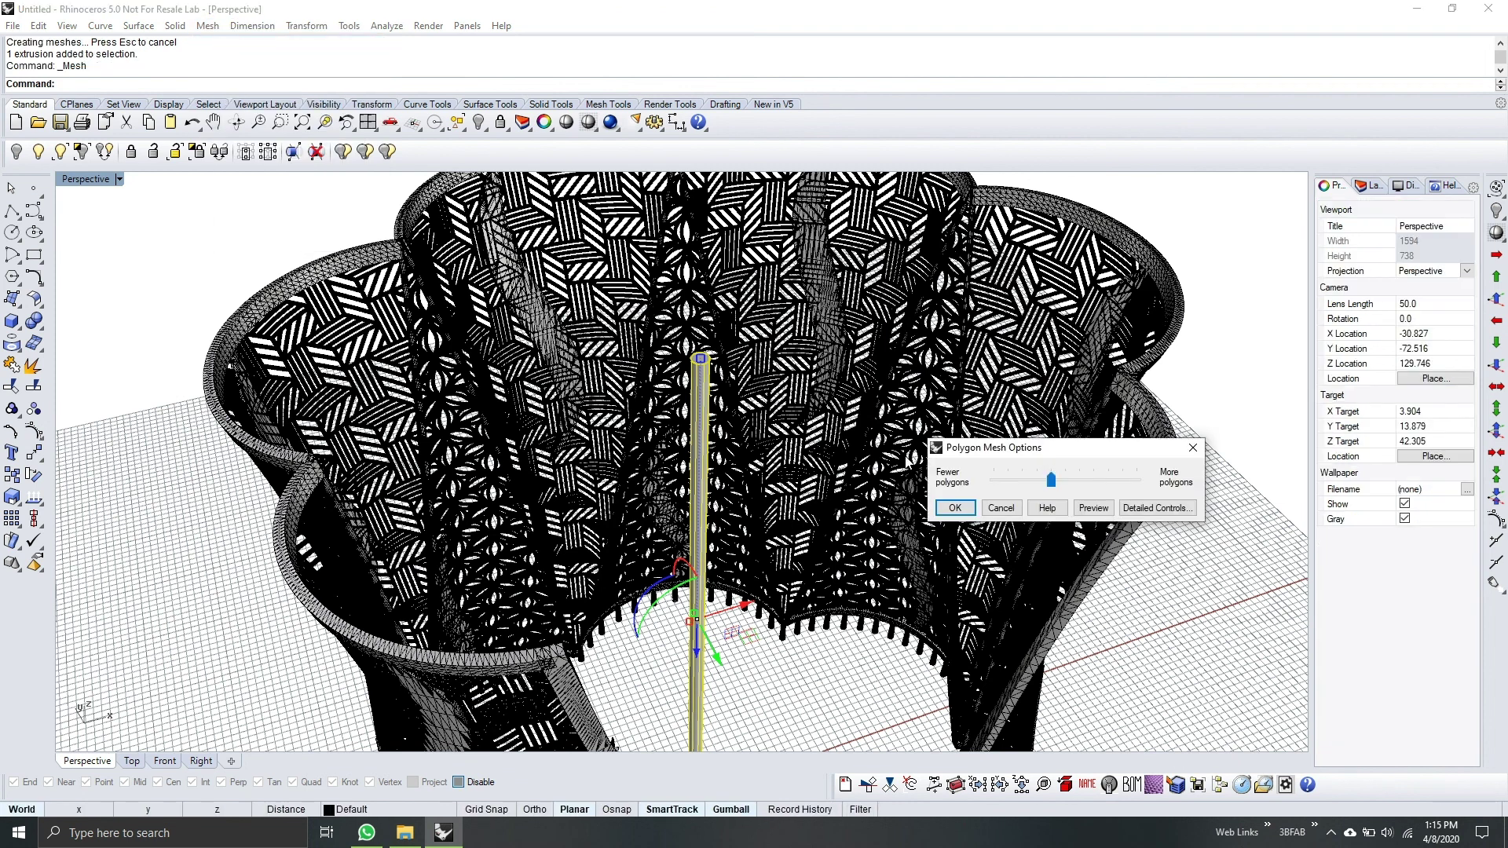
Accept the mesh settings and delete the original pipe extrusion
click(955, 508)
right_drag(867, 520, 881, 601)
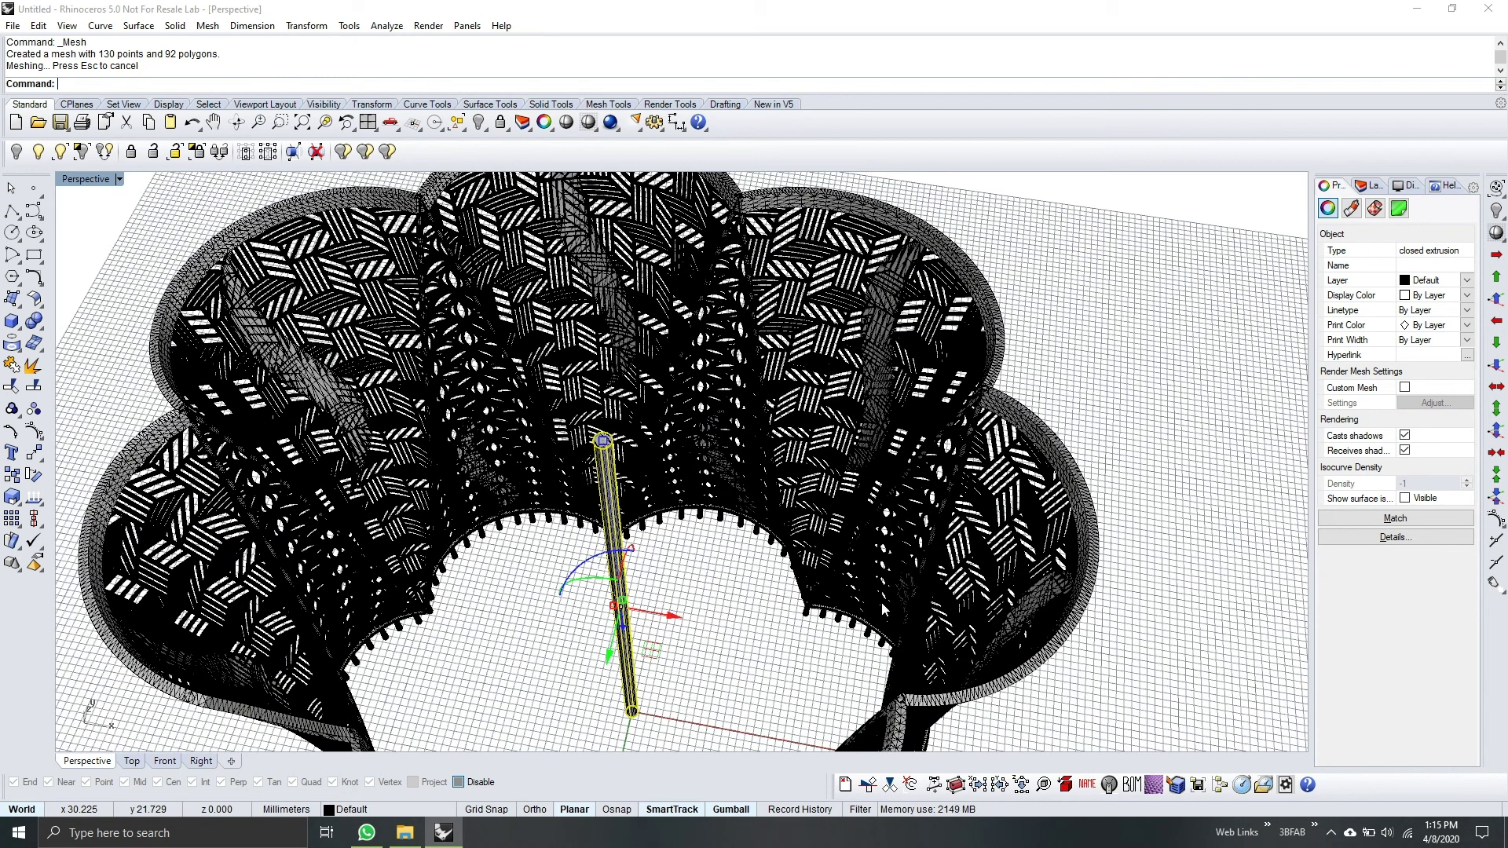
key(Delete)
Select the post mesh and move it along Y with the gumball in Top view
right_drag(677, 607, 903, 463)
scroll(864, 479, down, 2)
click(728, 562)
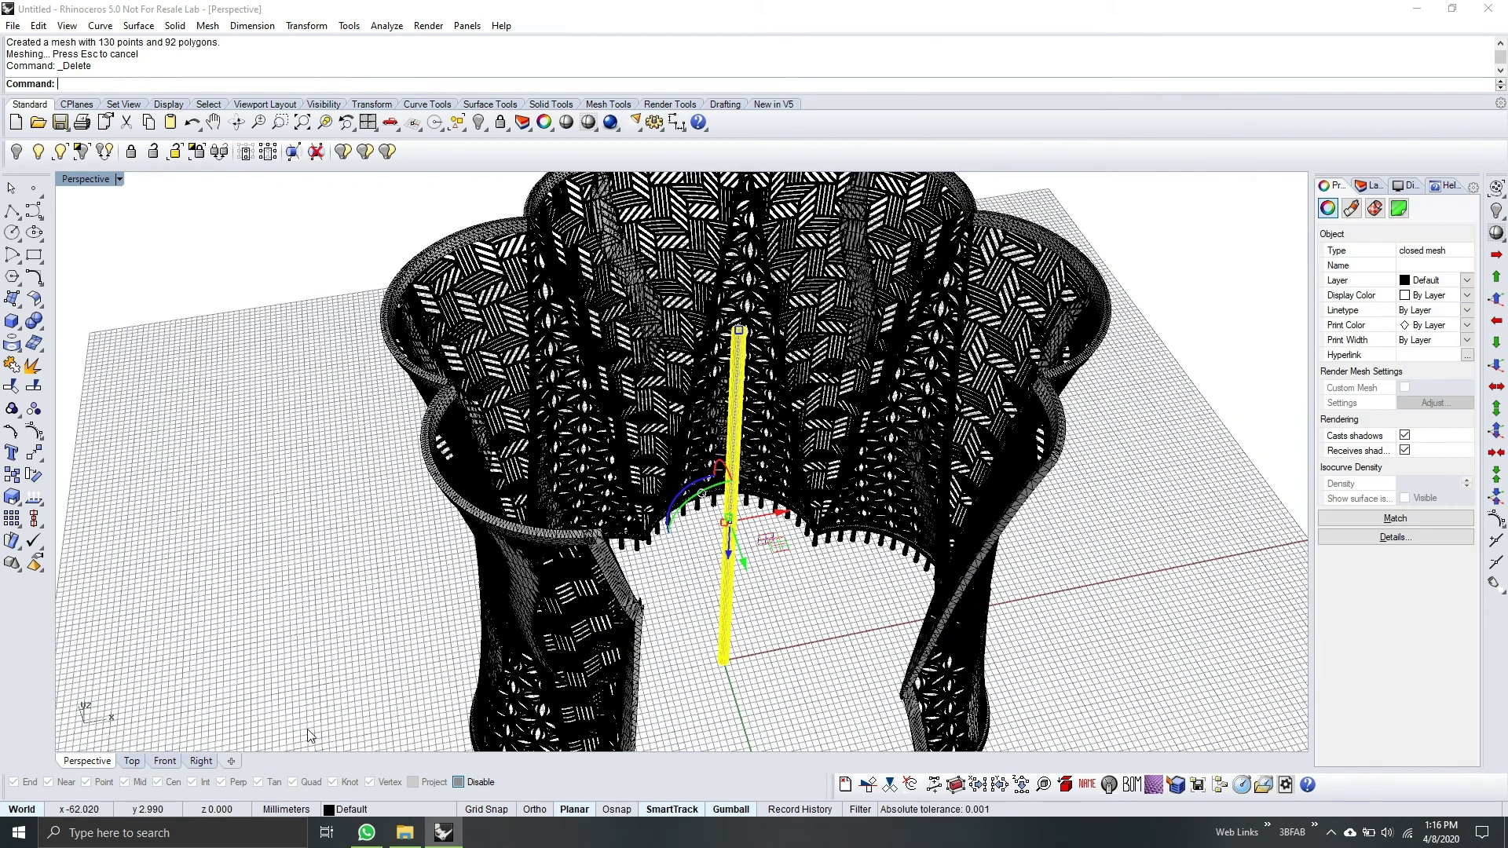
click(140, 766)
scroll(666, 338, up, 4)
drag(642, 506, 640, 423)
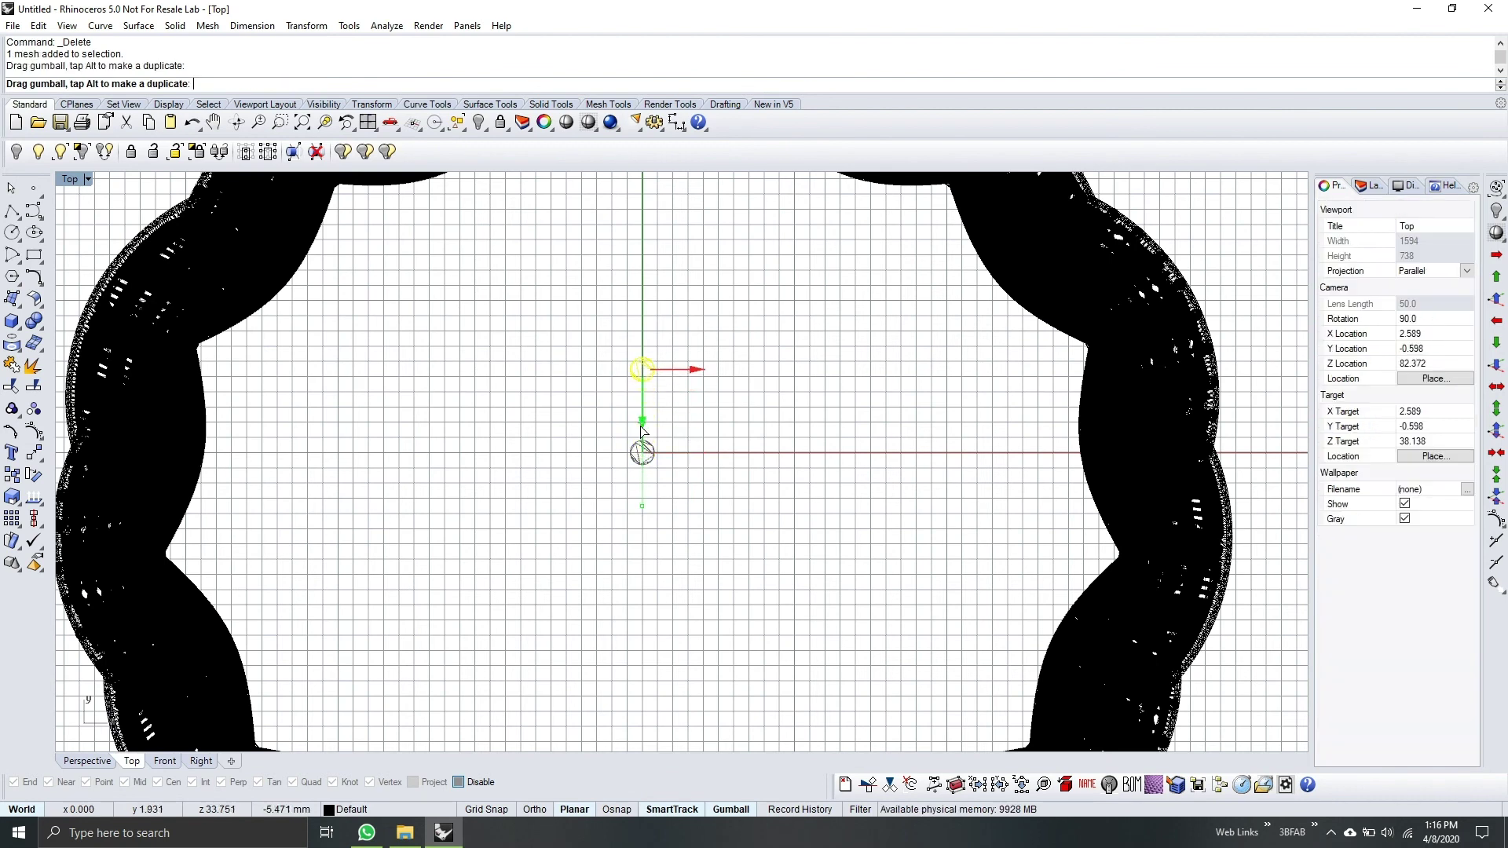
Polar-array the post mesh around centre 0 with 7 items over 360°
right_drag(555, 436, 608, 468)
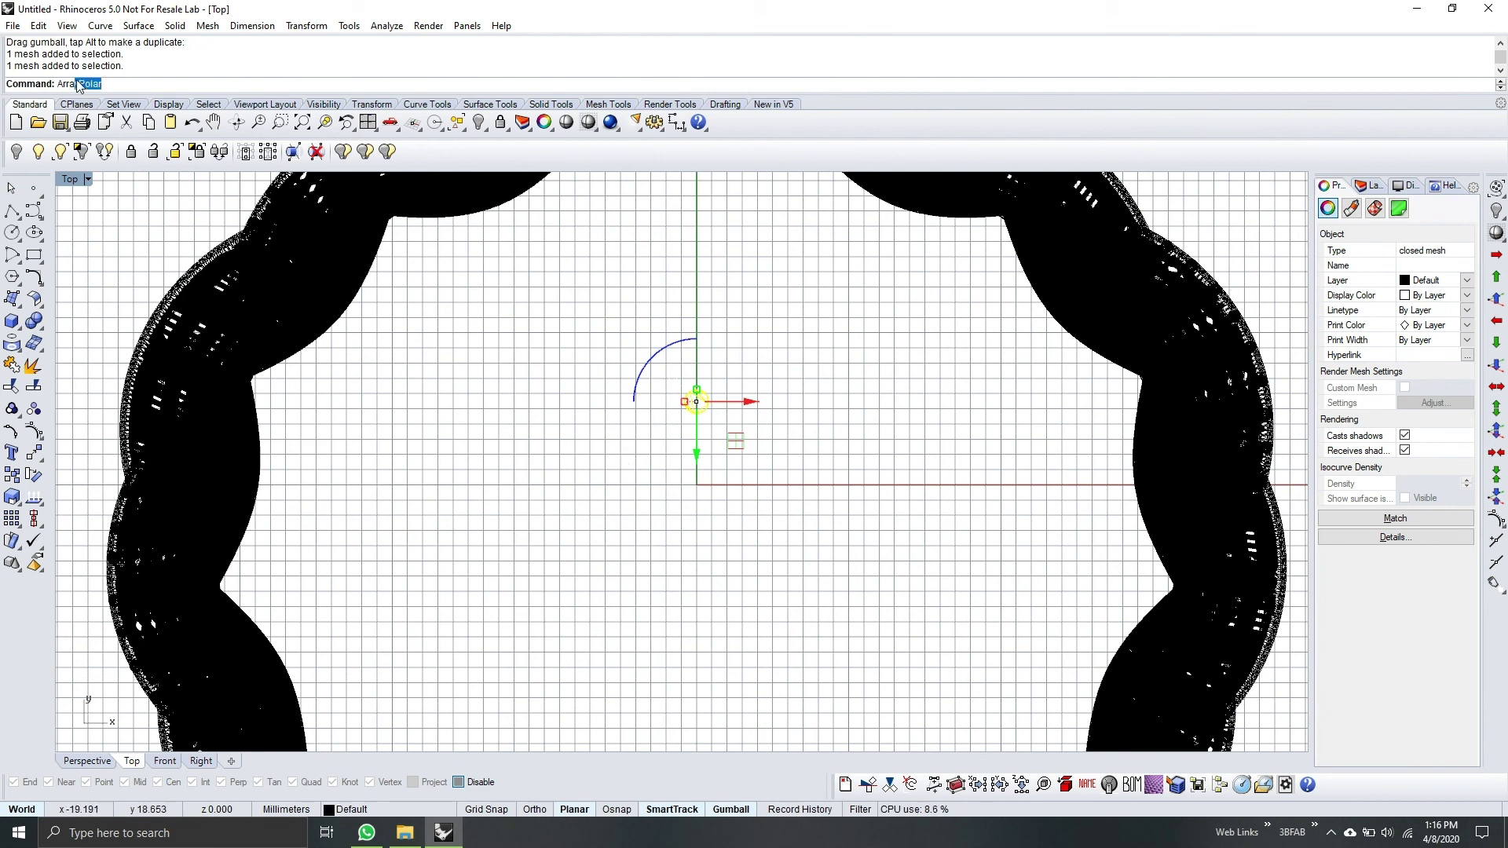
key(Return)
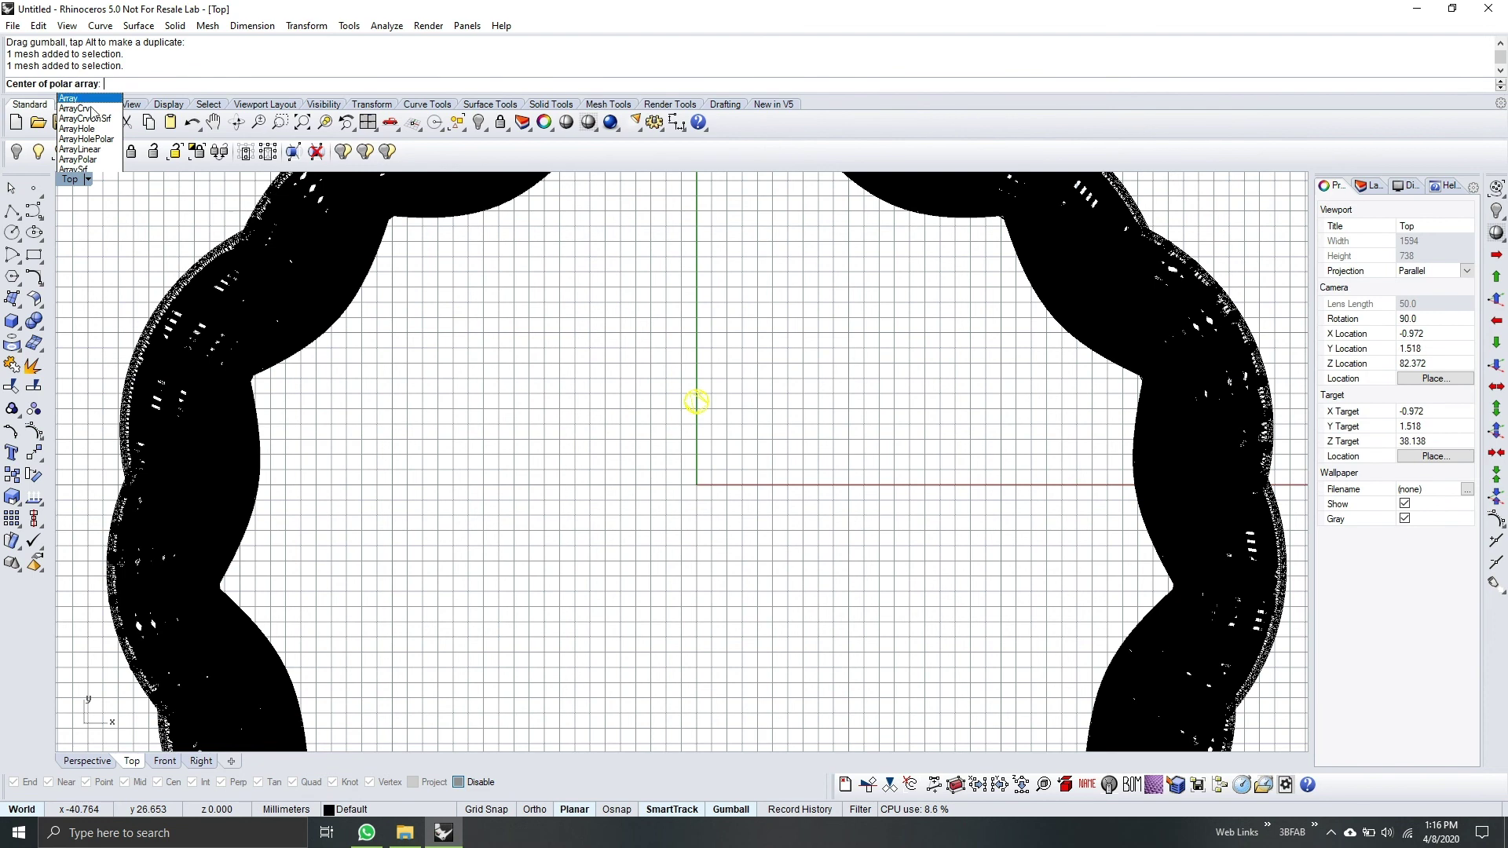
text(0)
key(Return)
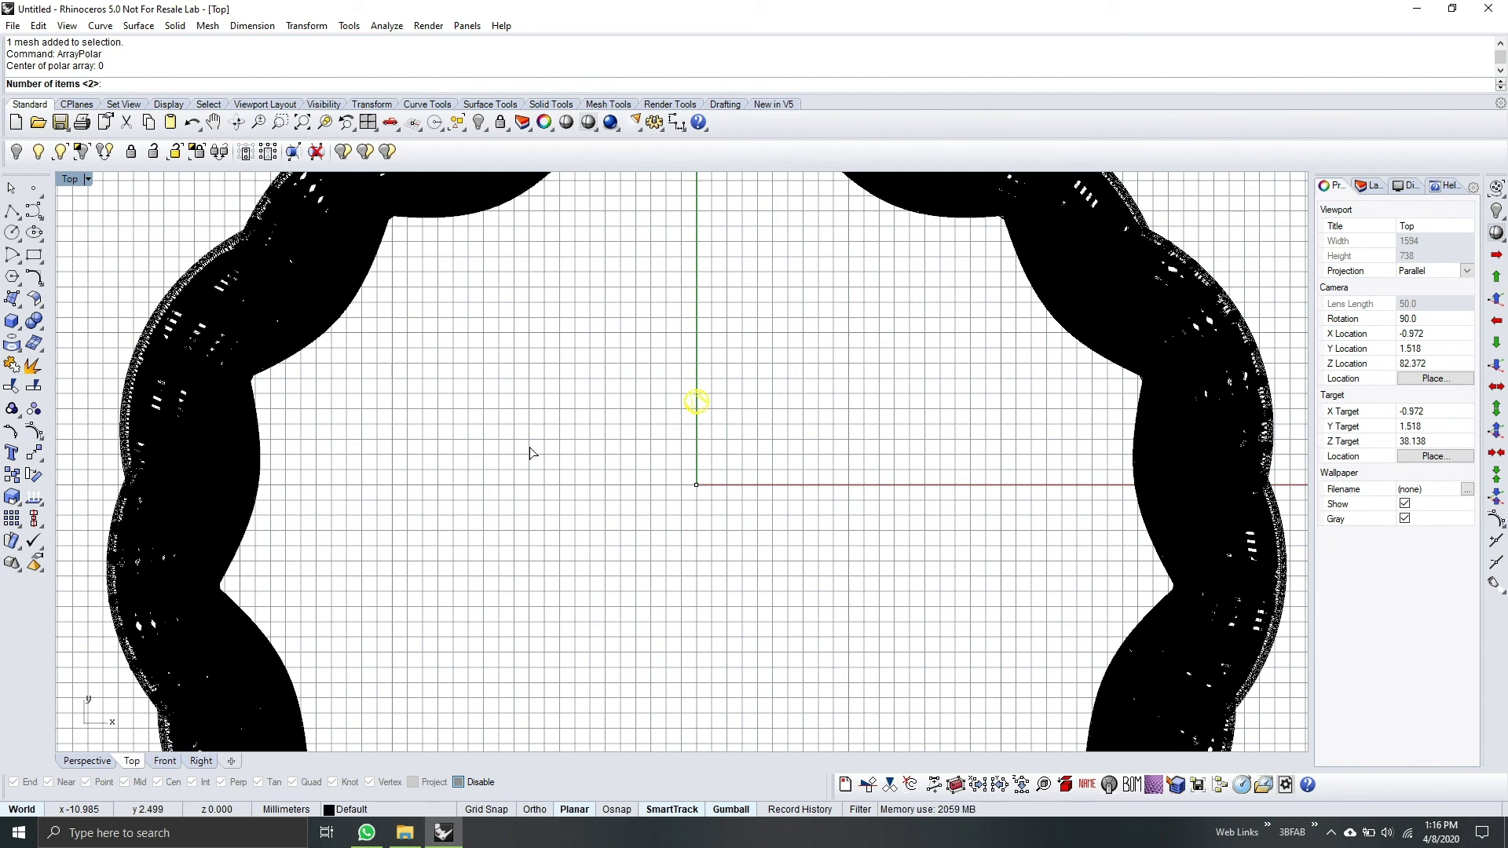
text(7)
key(Return)
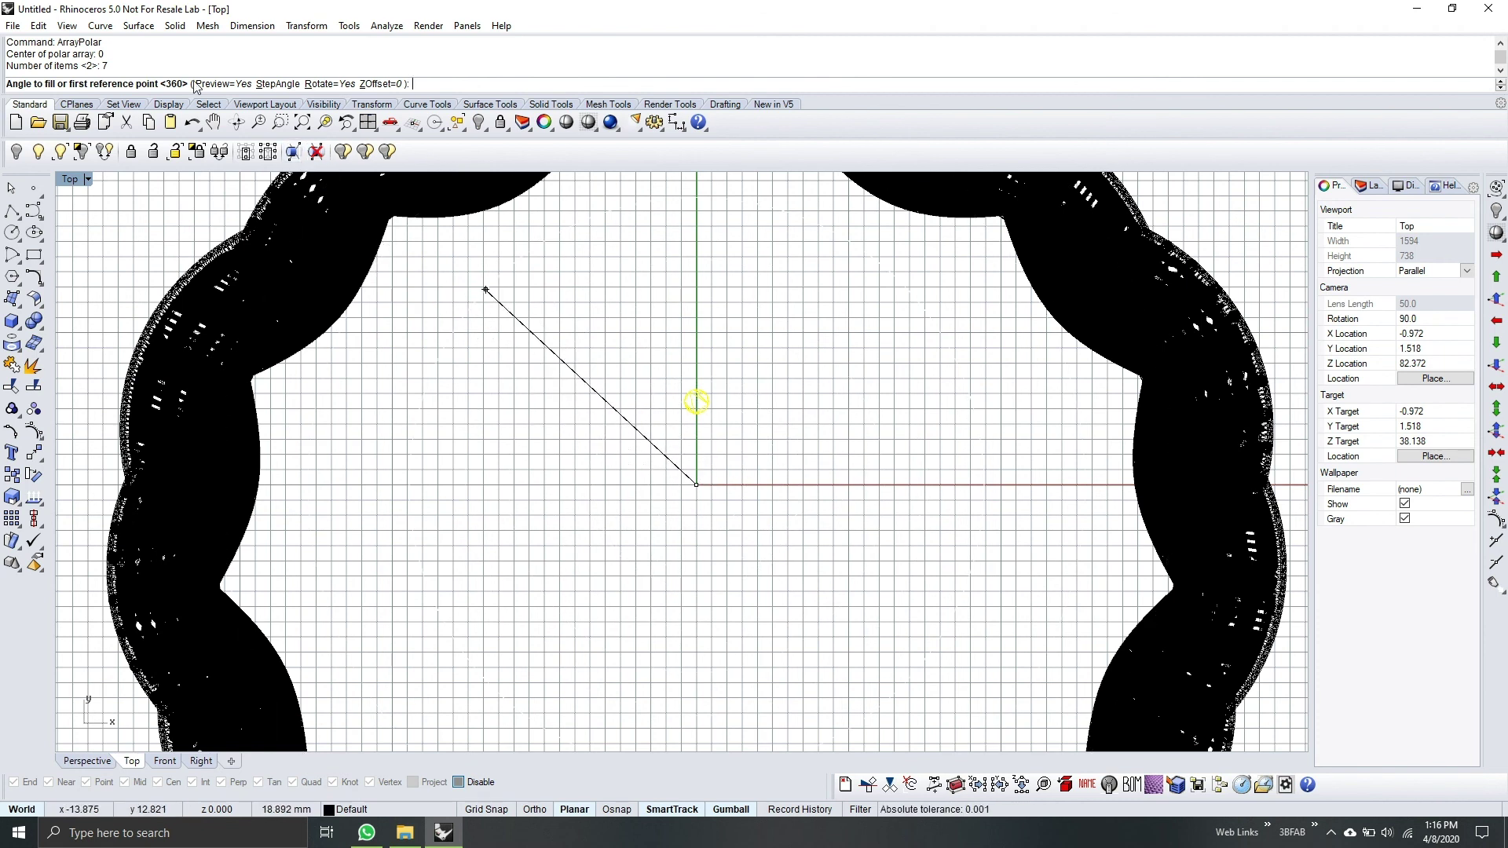
text(360)
key(Return)
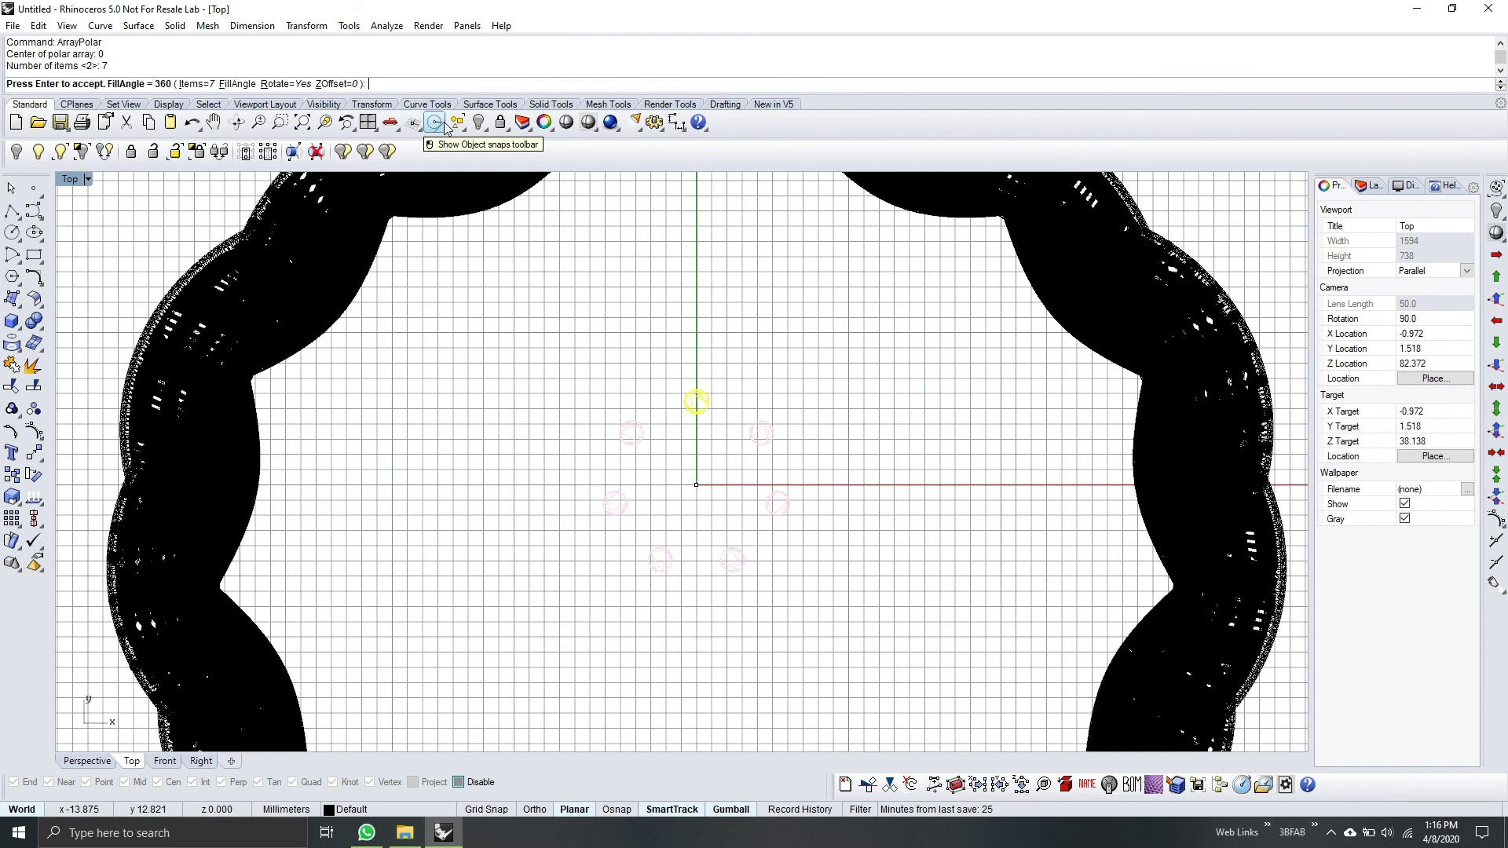
key(Return)
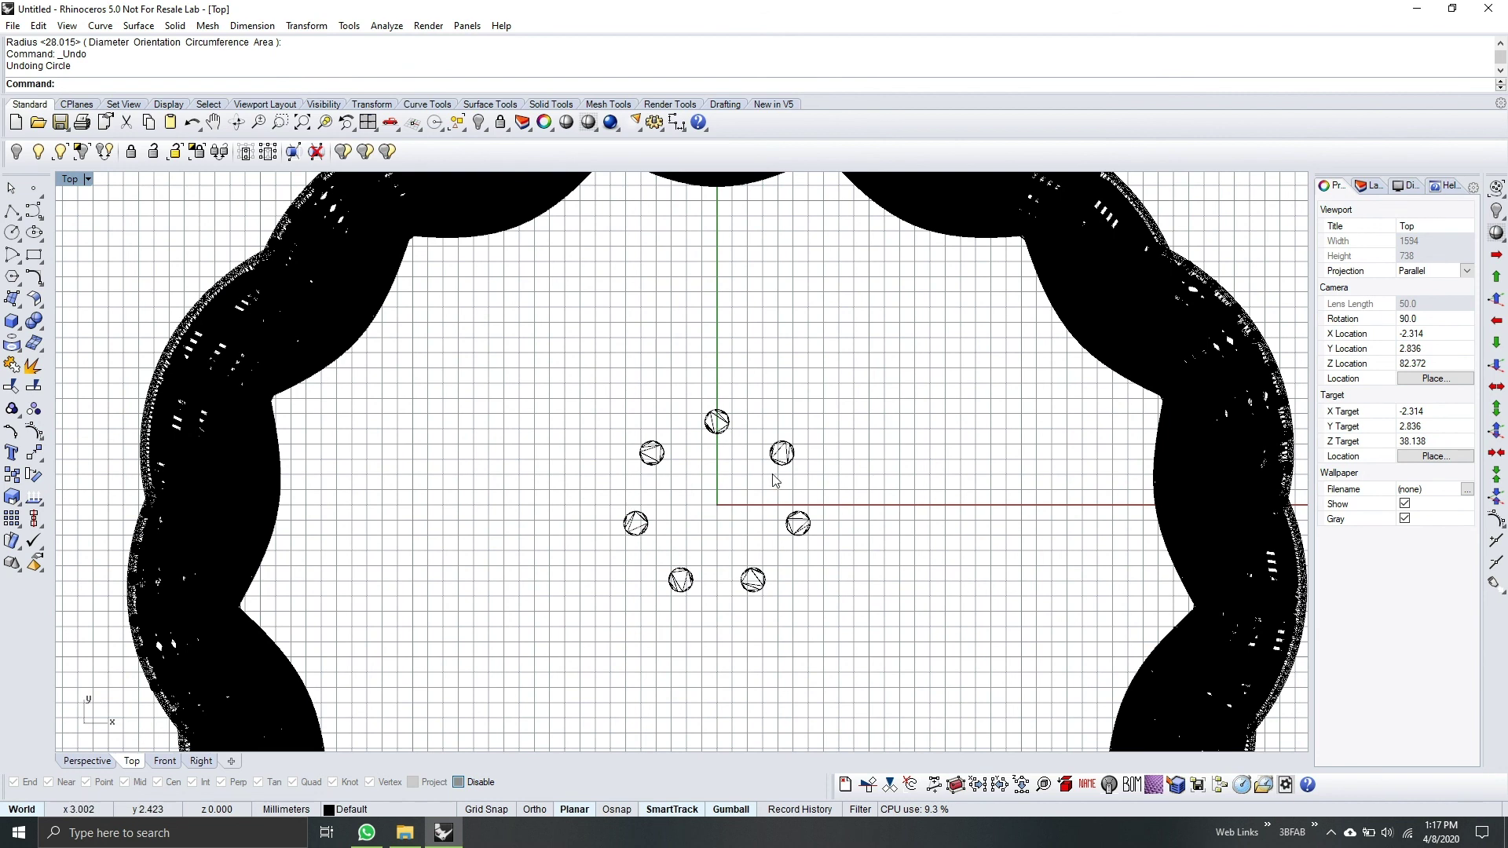
Draw a circle centred at 0 with its radius passing through the posts
click(14, 233)
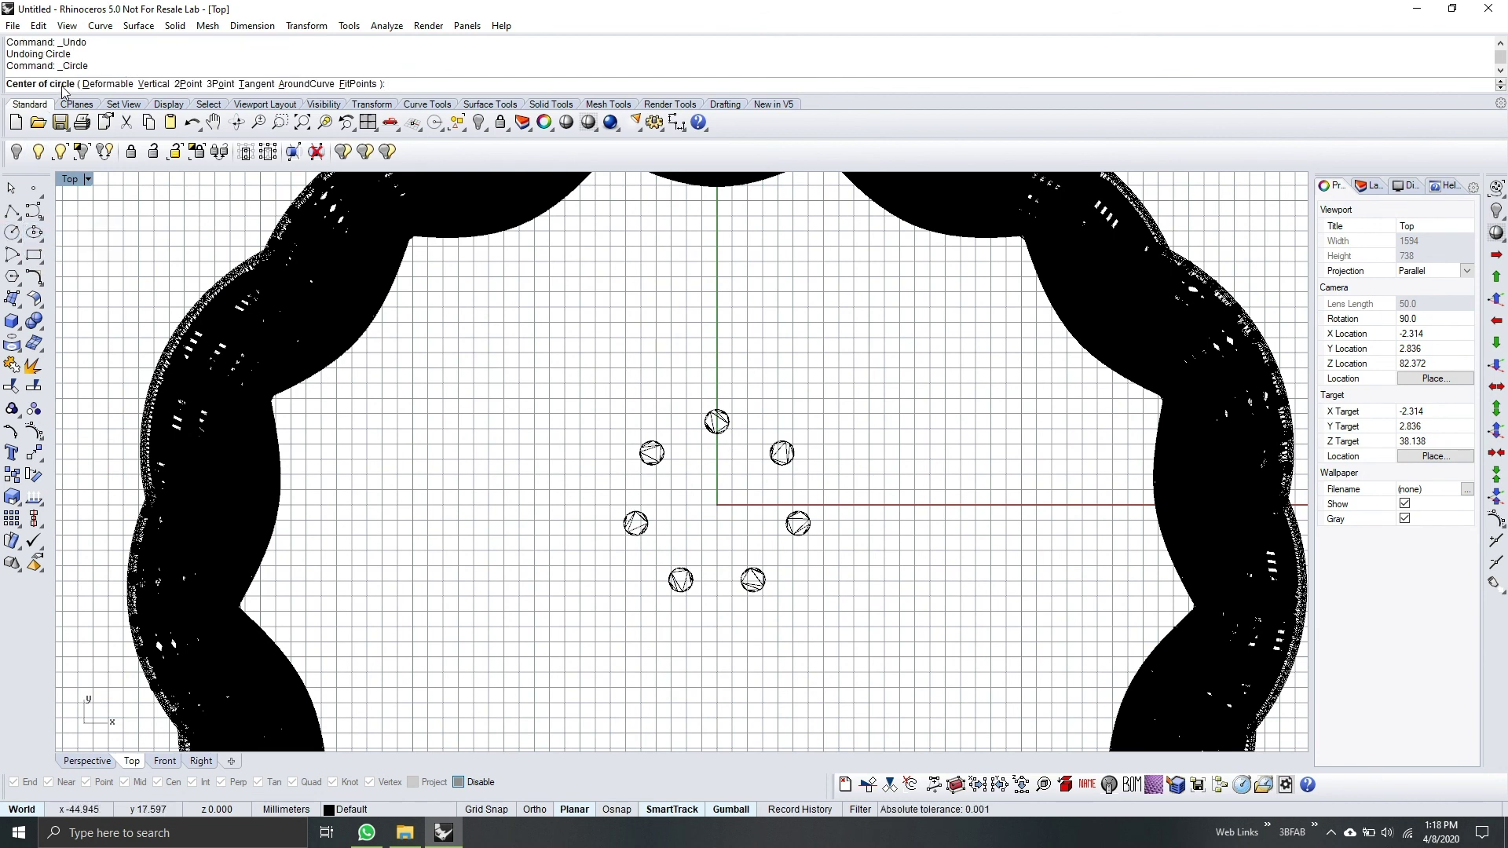
text(0)
key(Return)
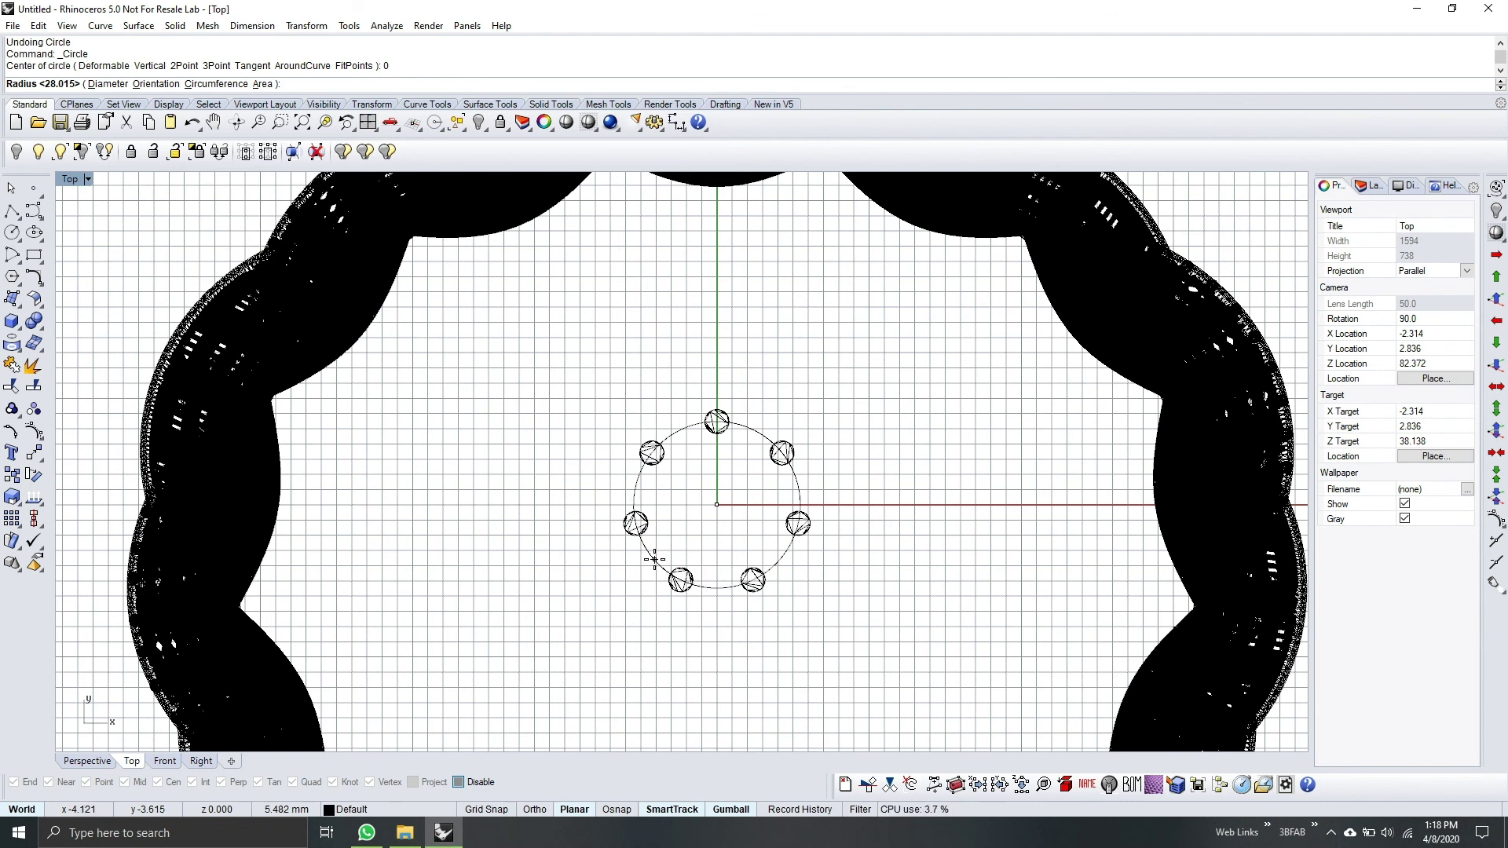
click(654, 559)
scroll(683, 522, up, 3)
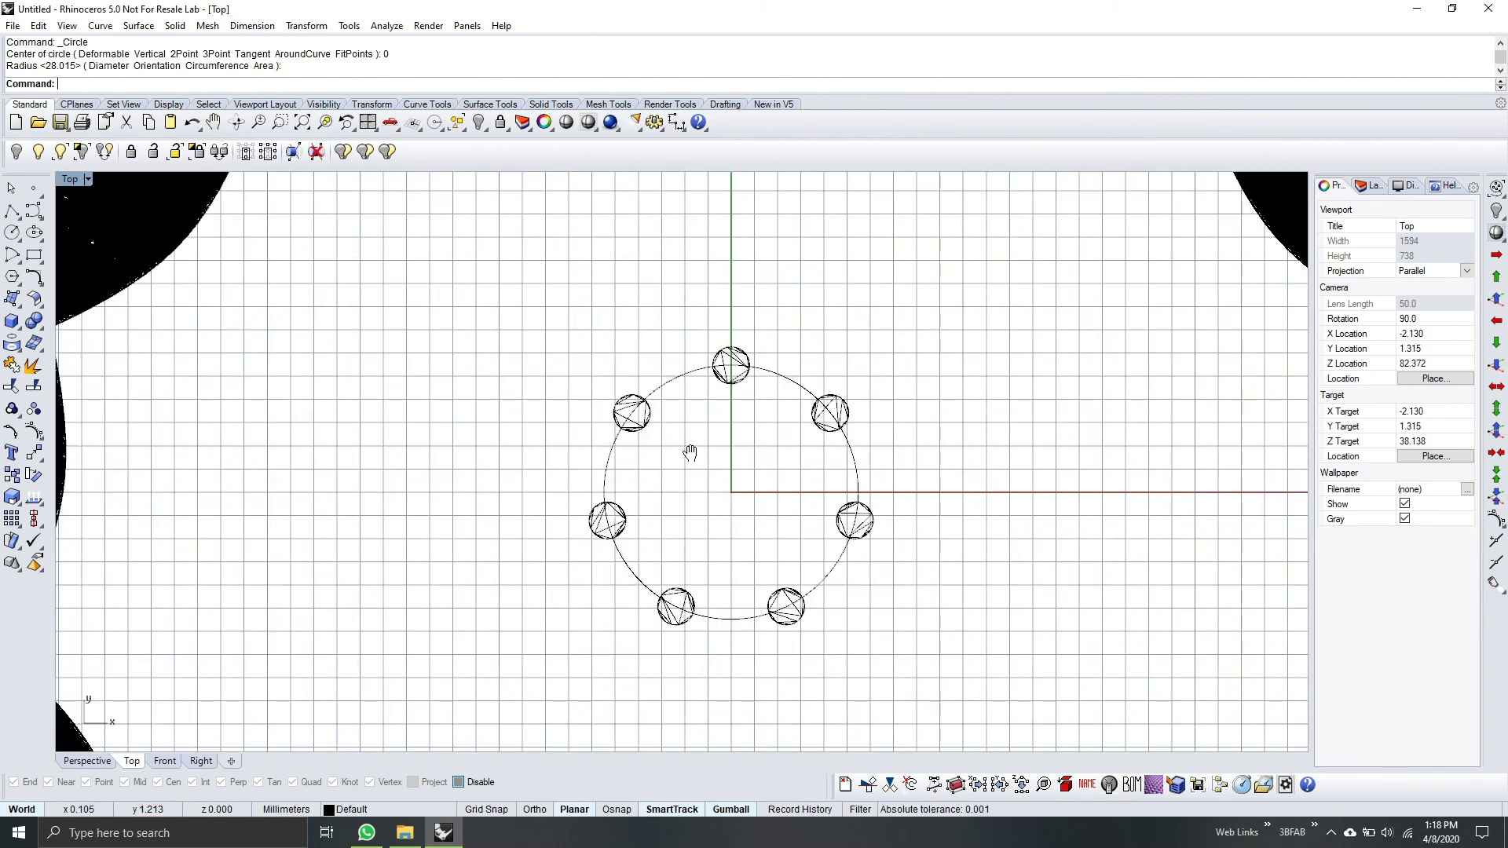
right_drag(695, 454, 666, 438)
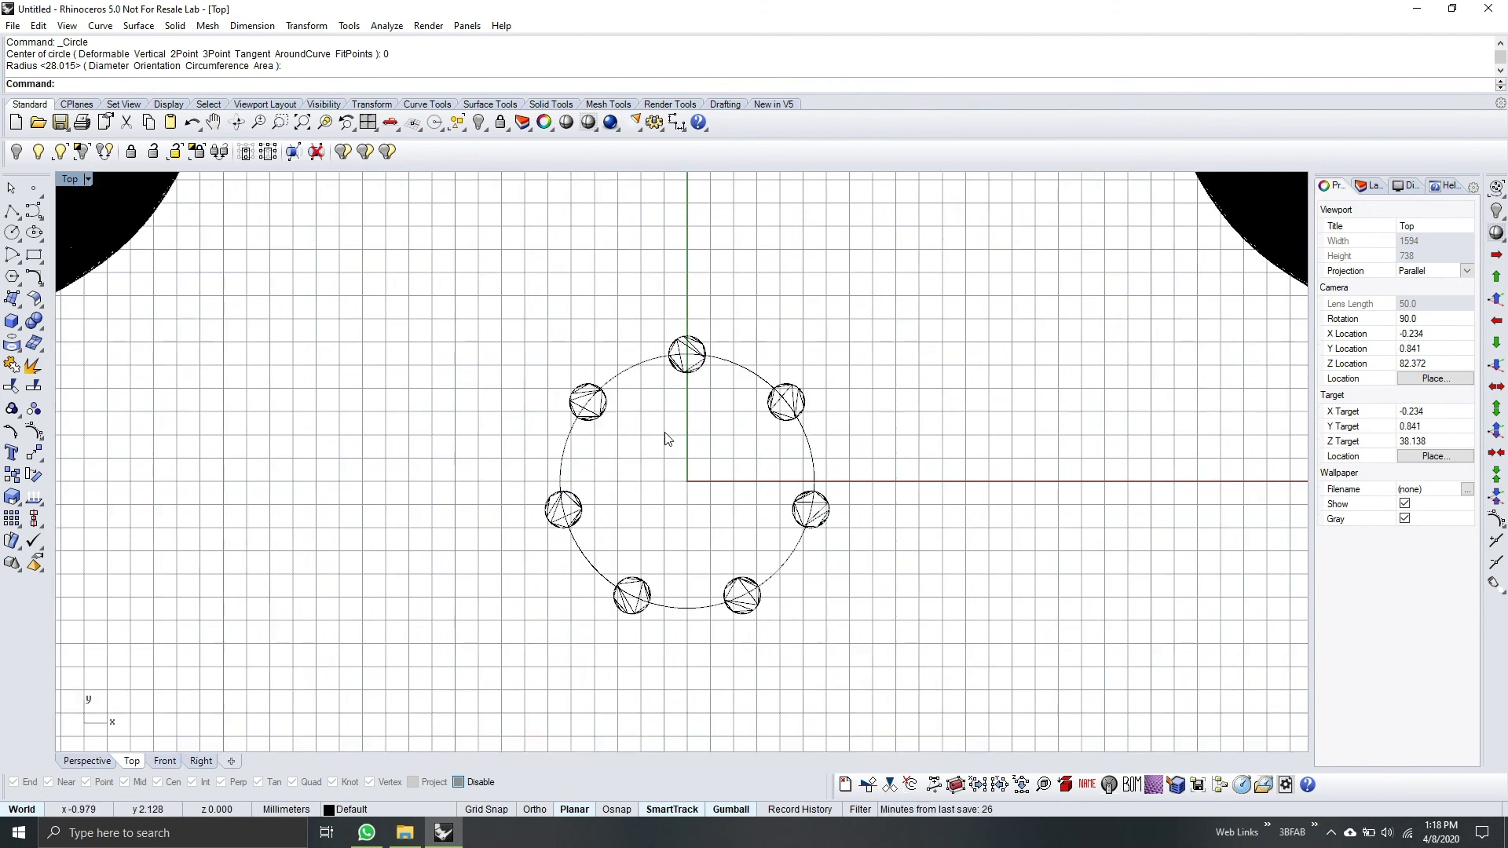
Pipe the circle with a 0.7 radius
click(643, 367)
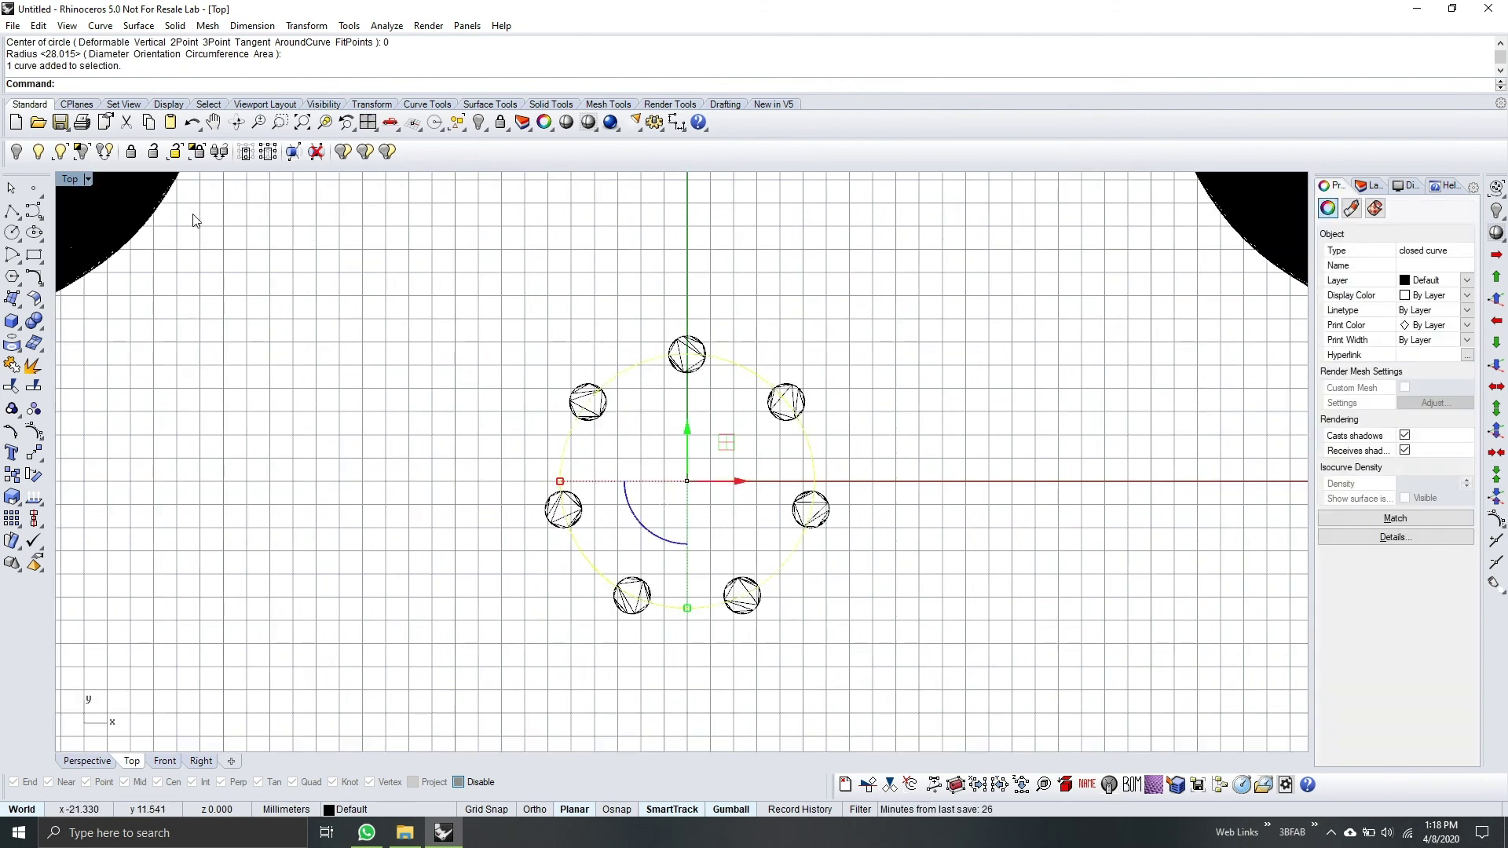
key(Return)
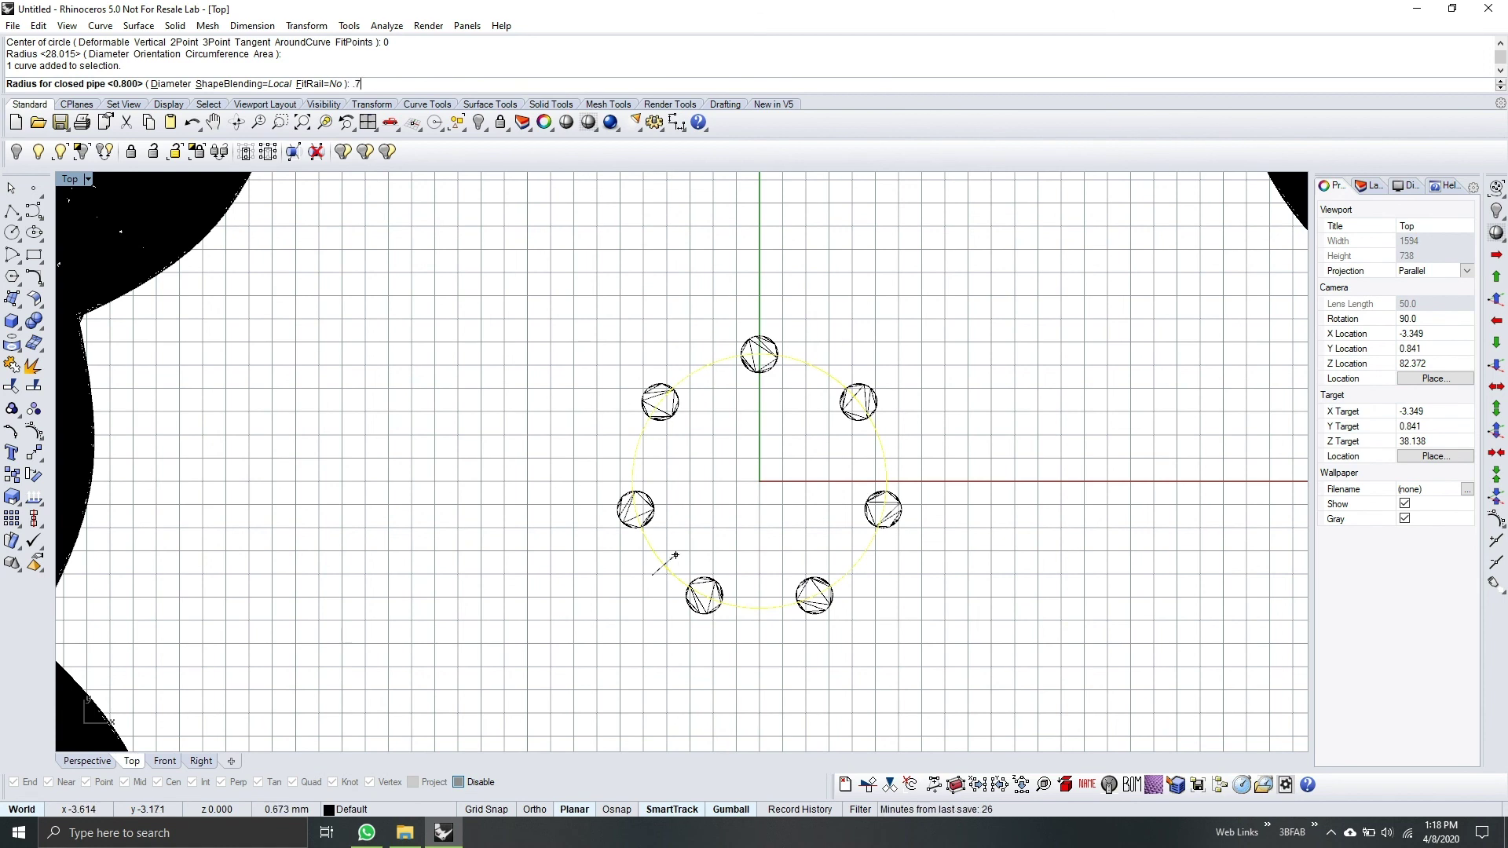
key(Return)
key(Return)
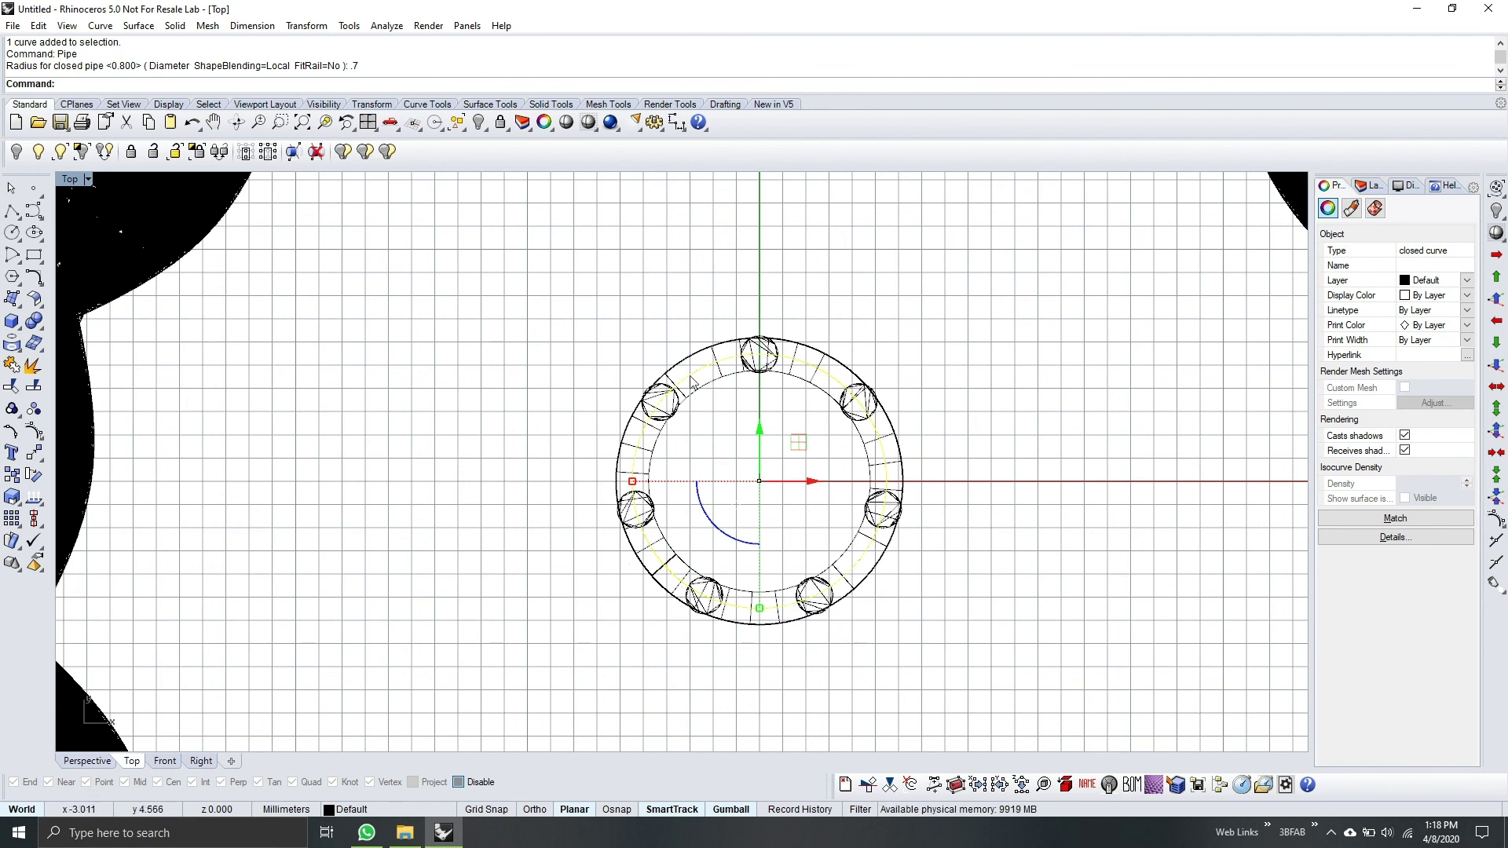
Delete the guide circle, mesh the ring pipe from NURBS, and delete its original surface
key(Delete)
click(96, 761)
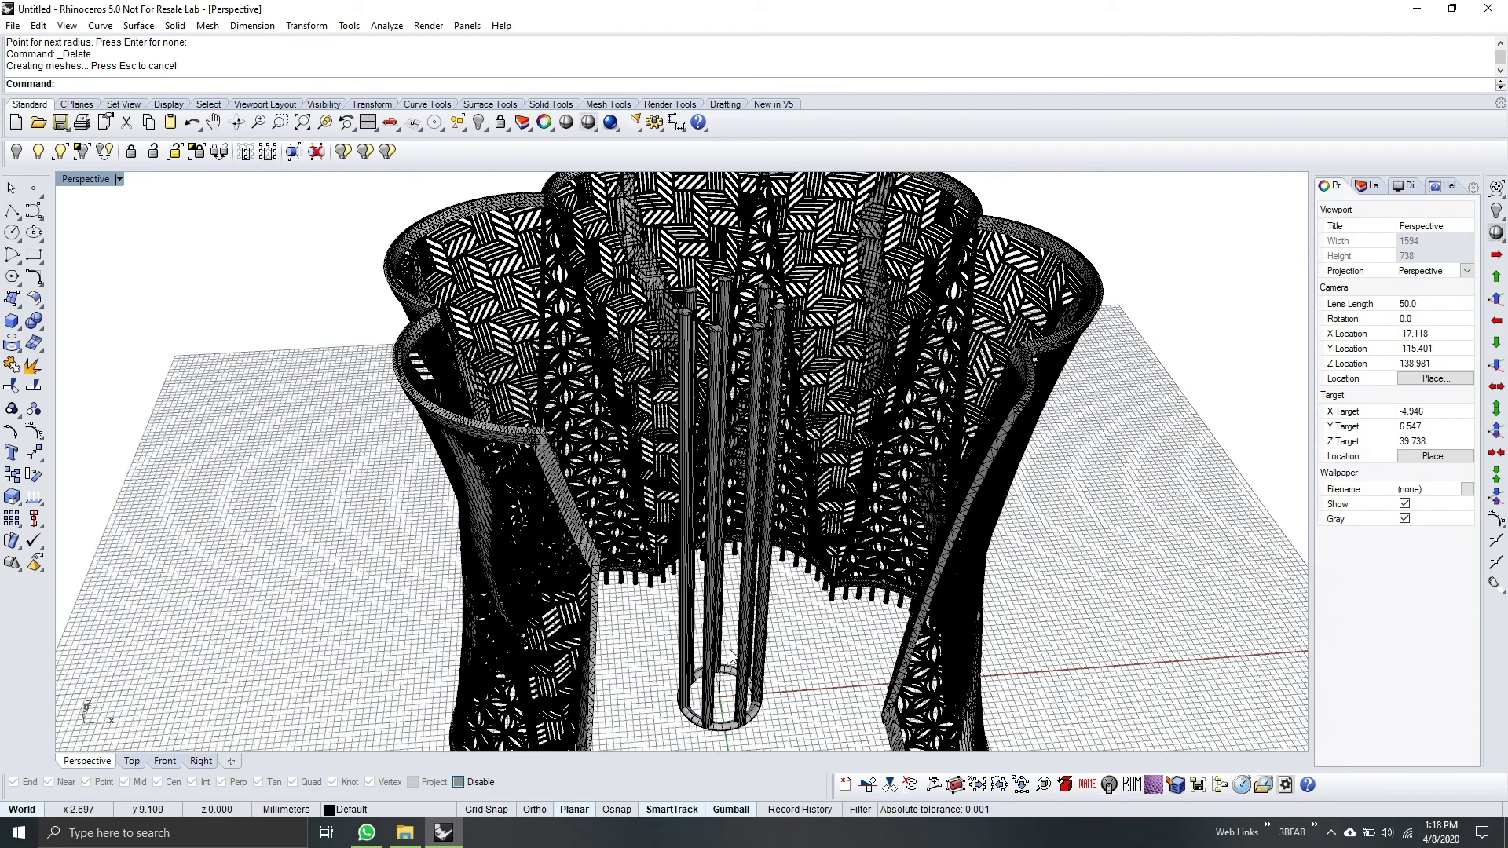
scroll(730, 648, up, 4)
right_drag(731, 648, 709, 624)
click(685, 623)
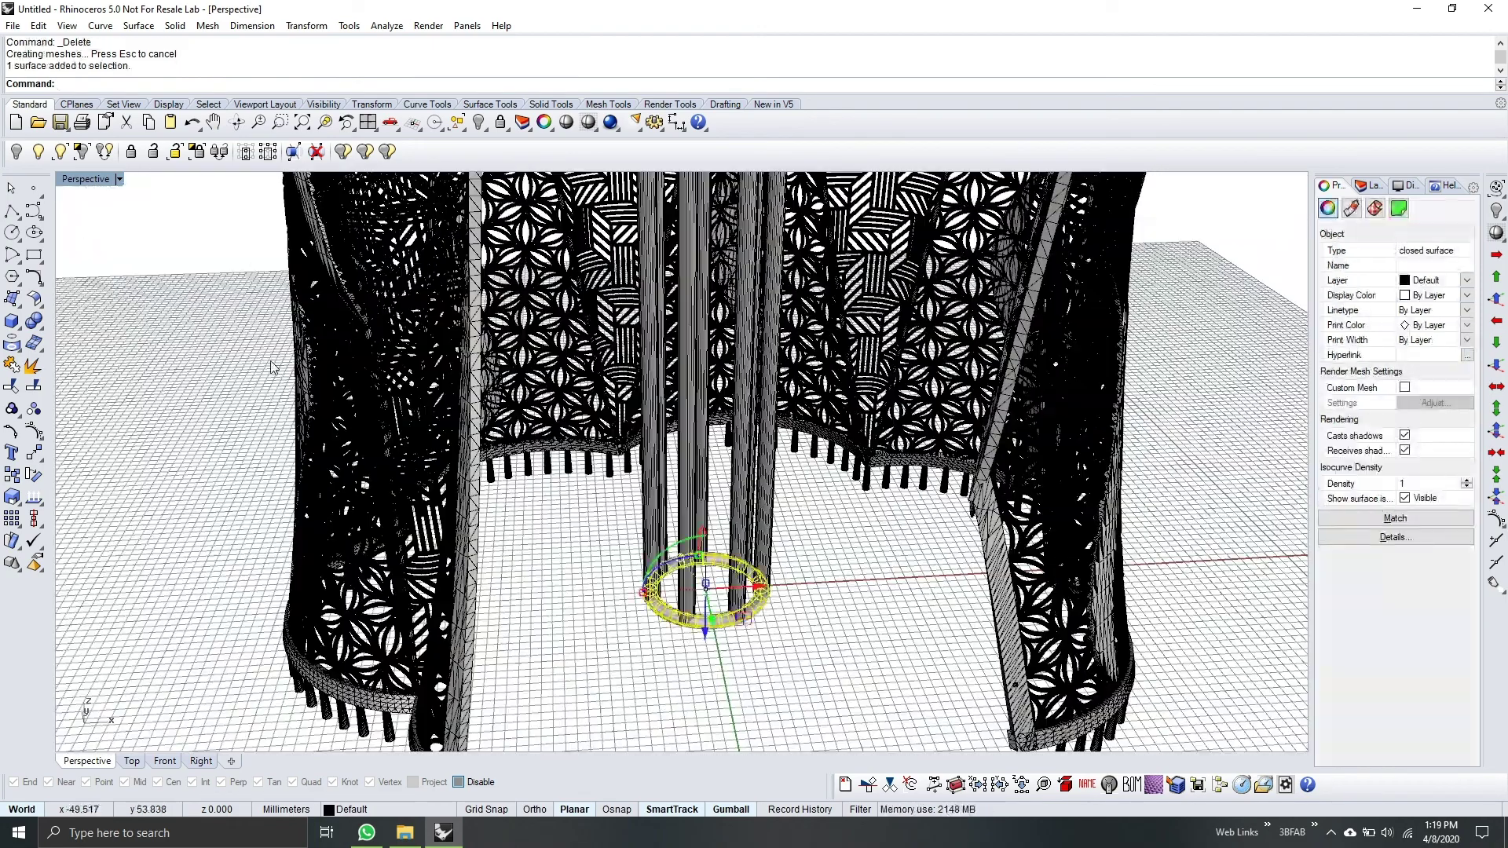
click(207, 26)
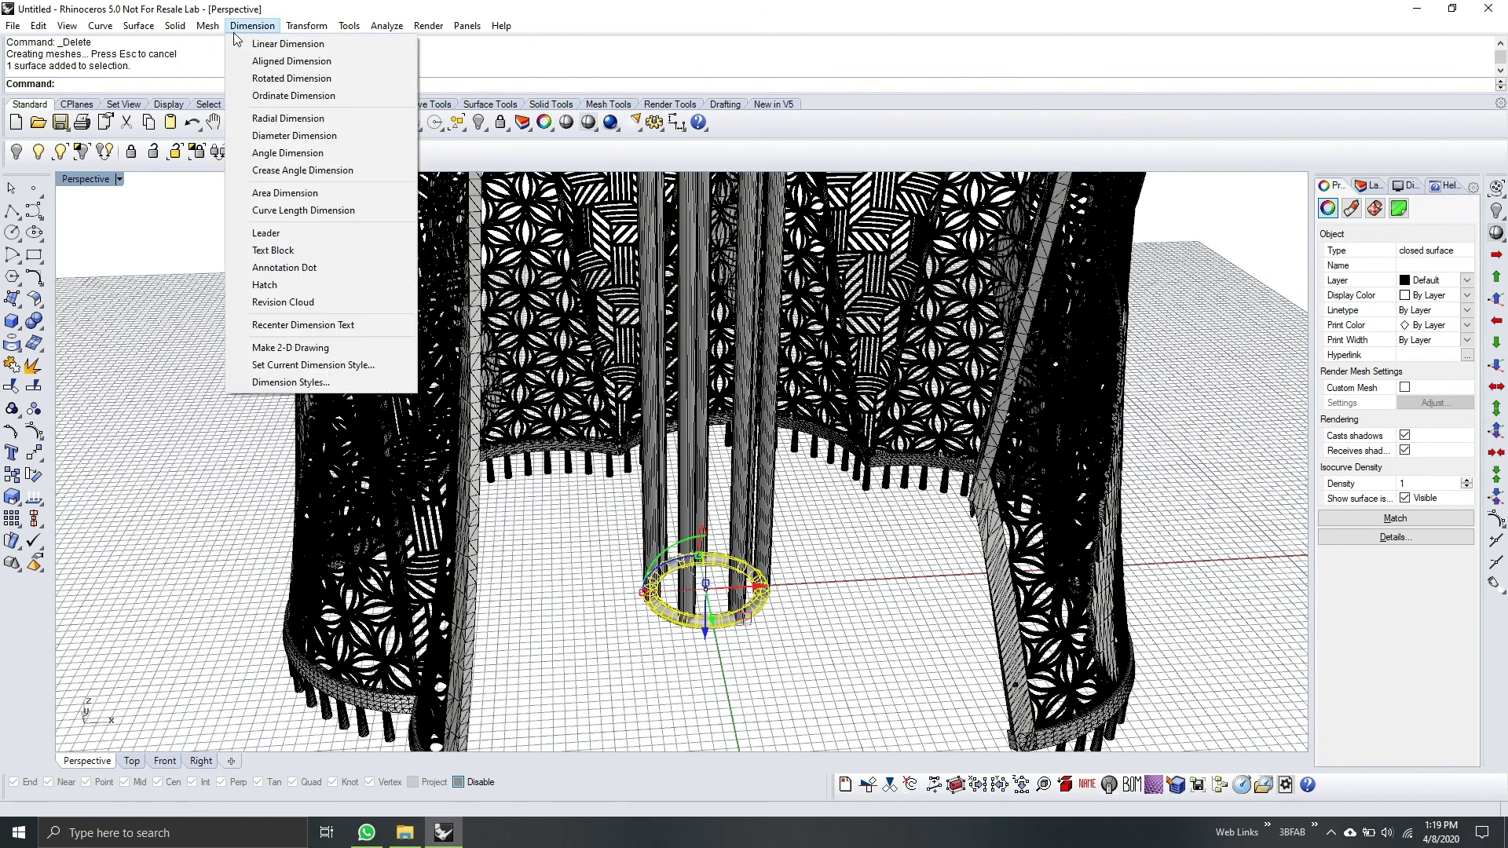
click(259, 44)
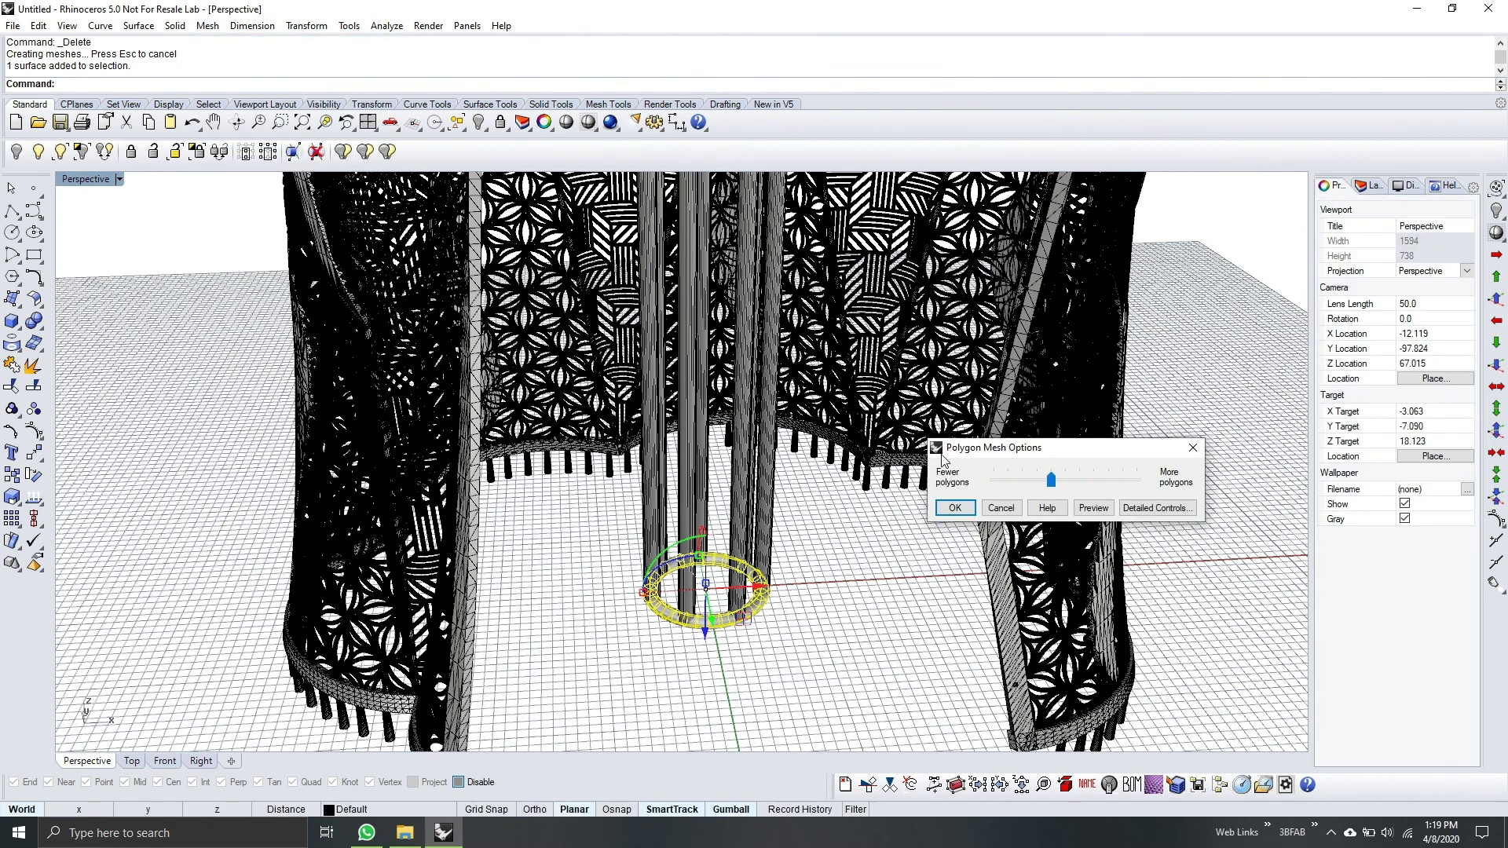
click(971, 506)
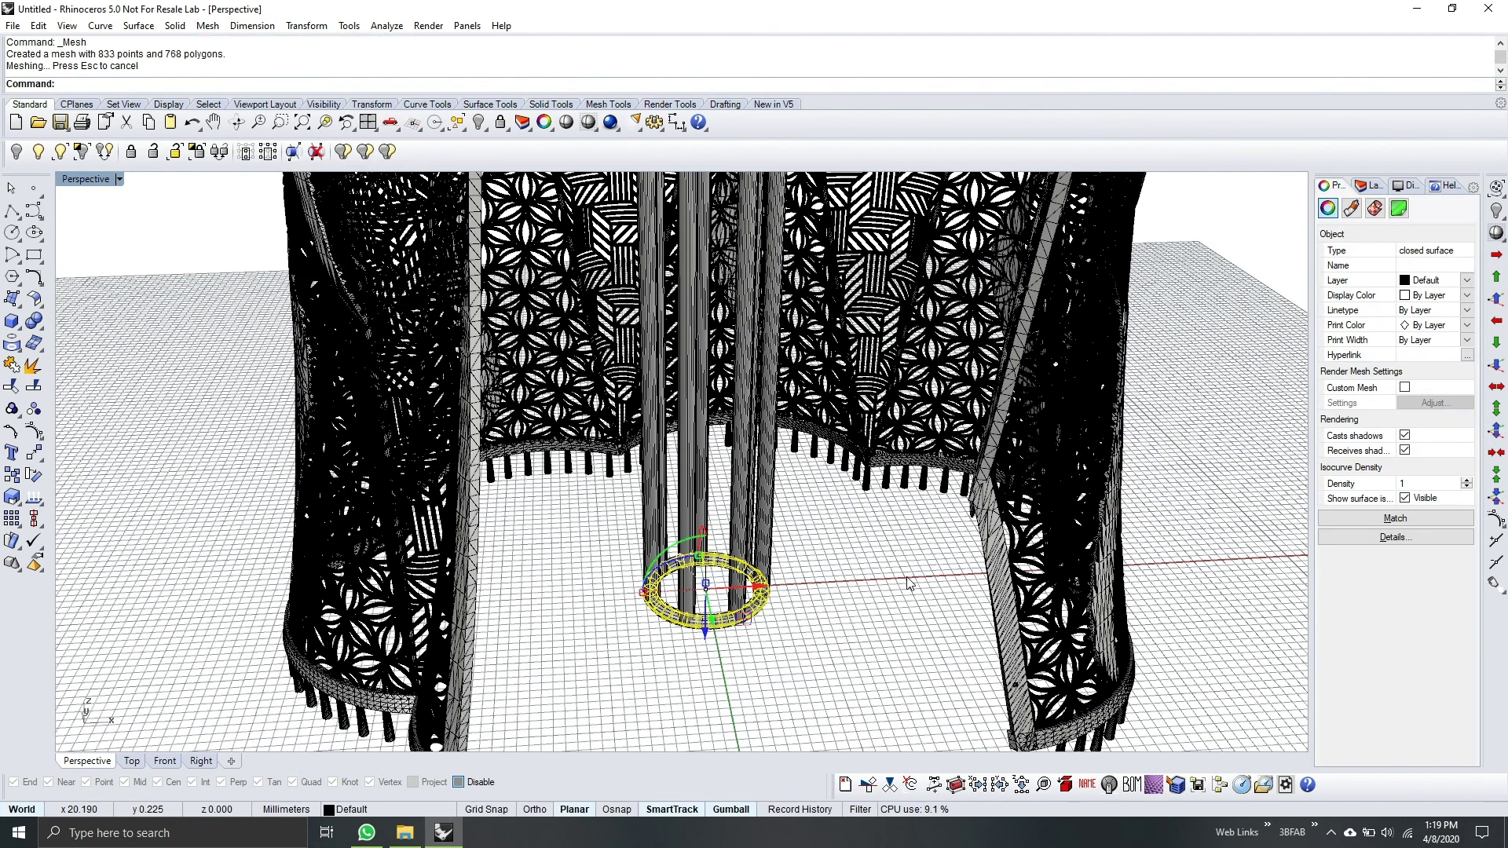
key(Delete)
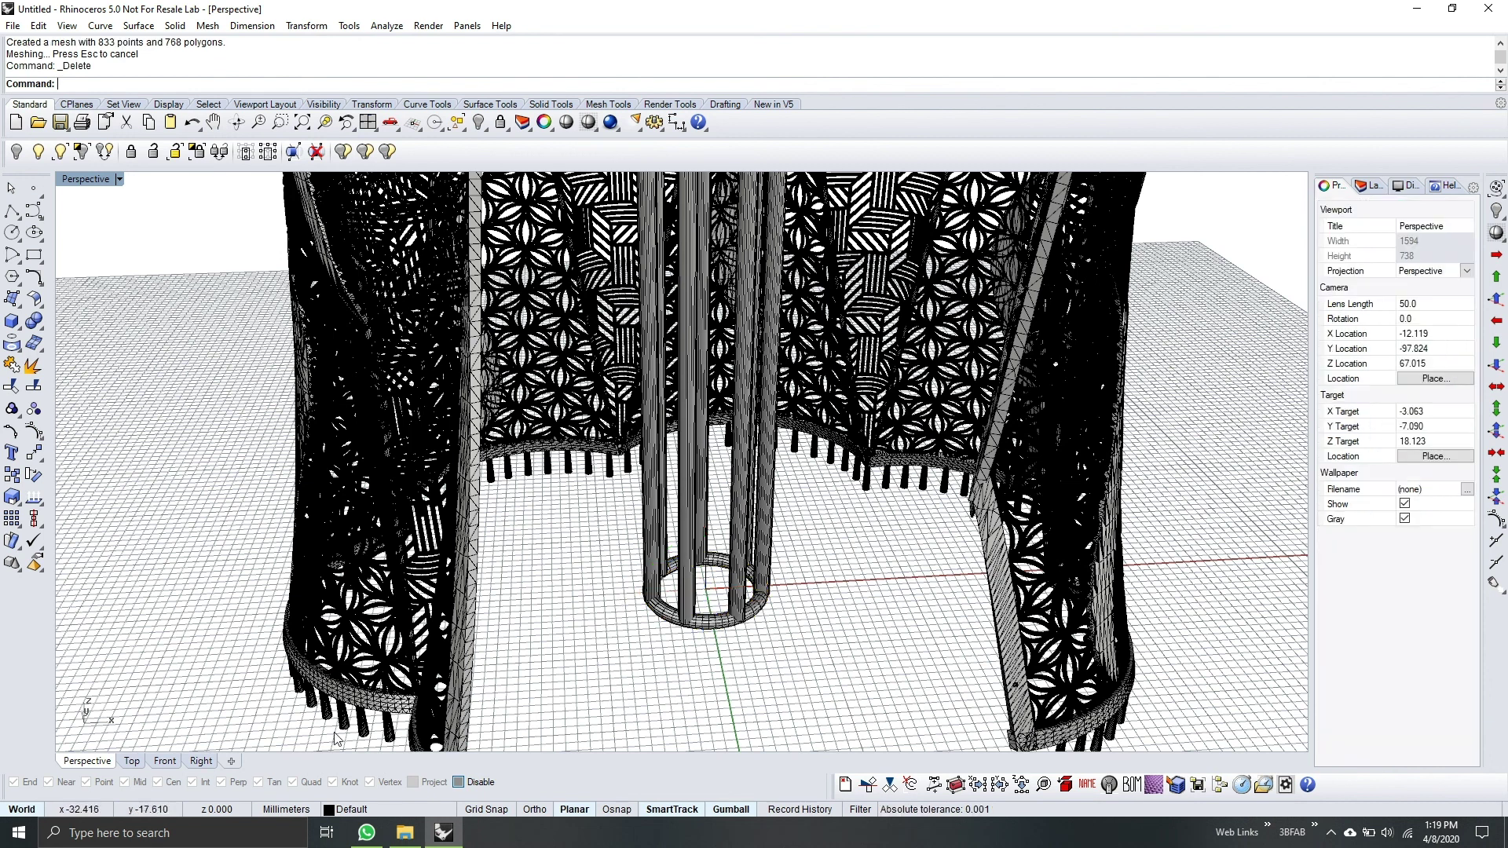
click(165, 761)
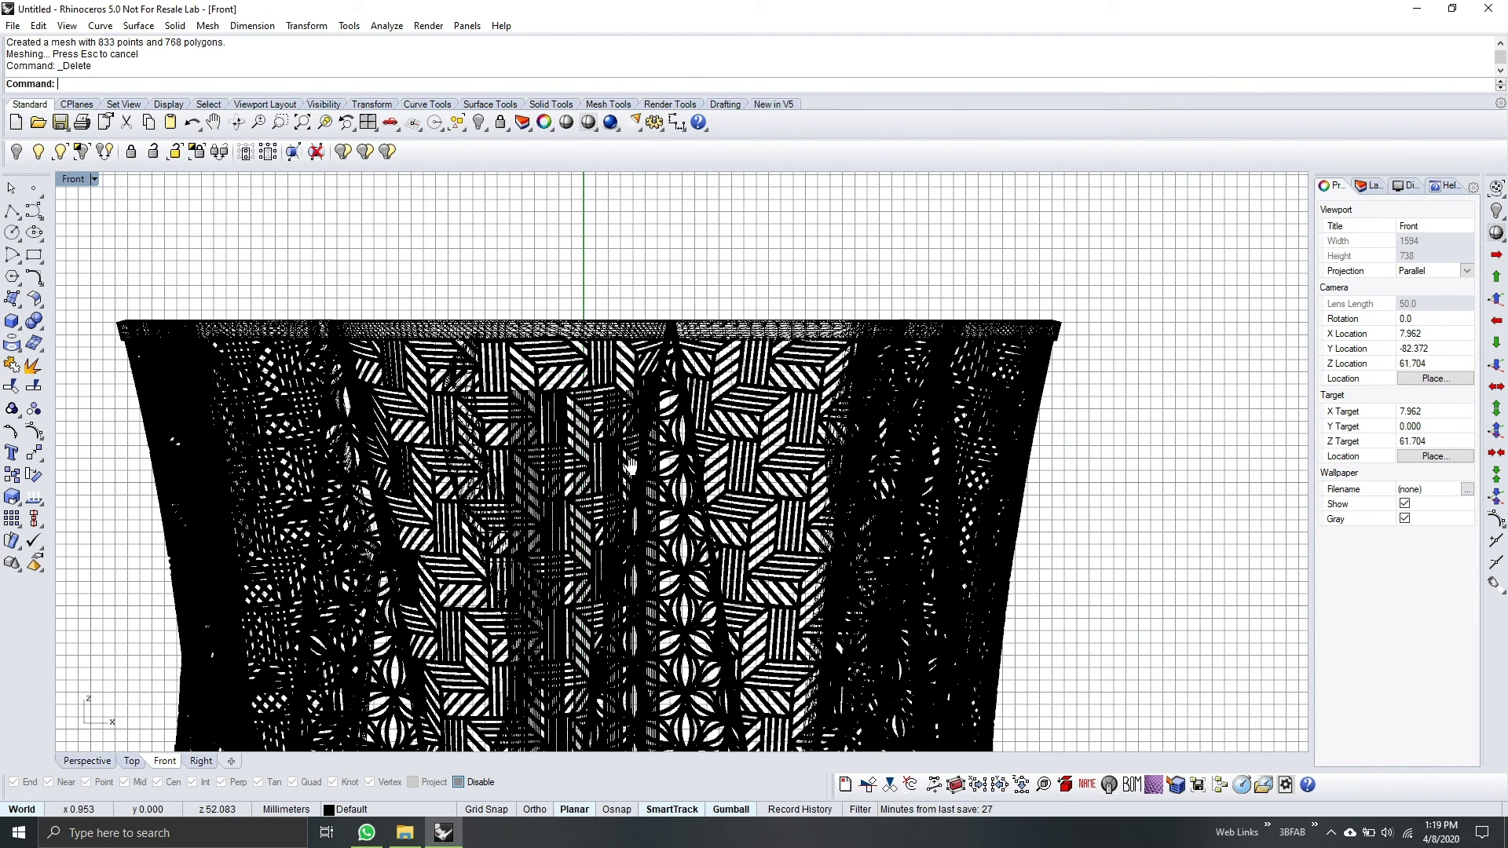
In Front view, drag the ring mesh up the posts along Z, then return to Perspective
right_drag(630, 466, 701, 259)
mouse_move(640, 556)
right_down()
mouse_move(657, 297)
mouse_move(676, 264)
right_up()
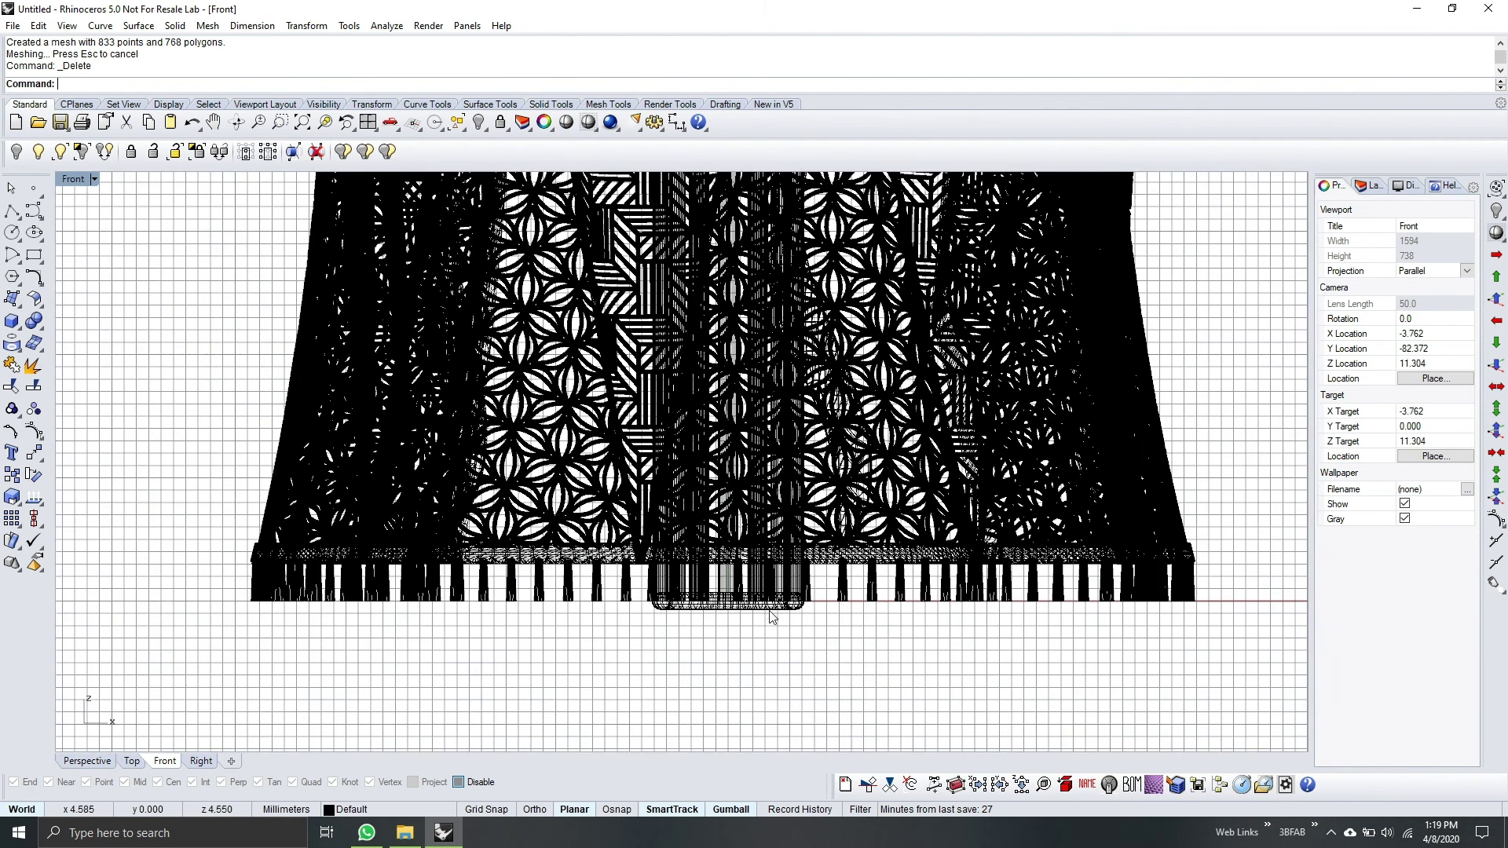
scroll(772, 616, up, 6)
click(713, 621)
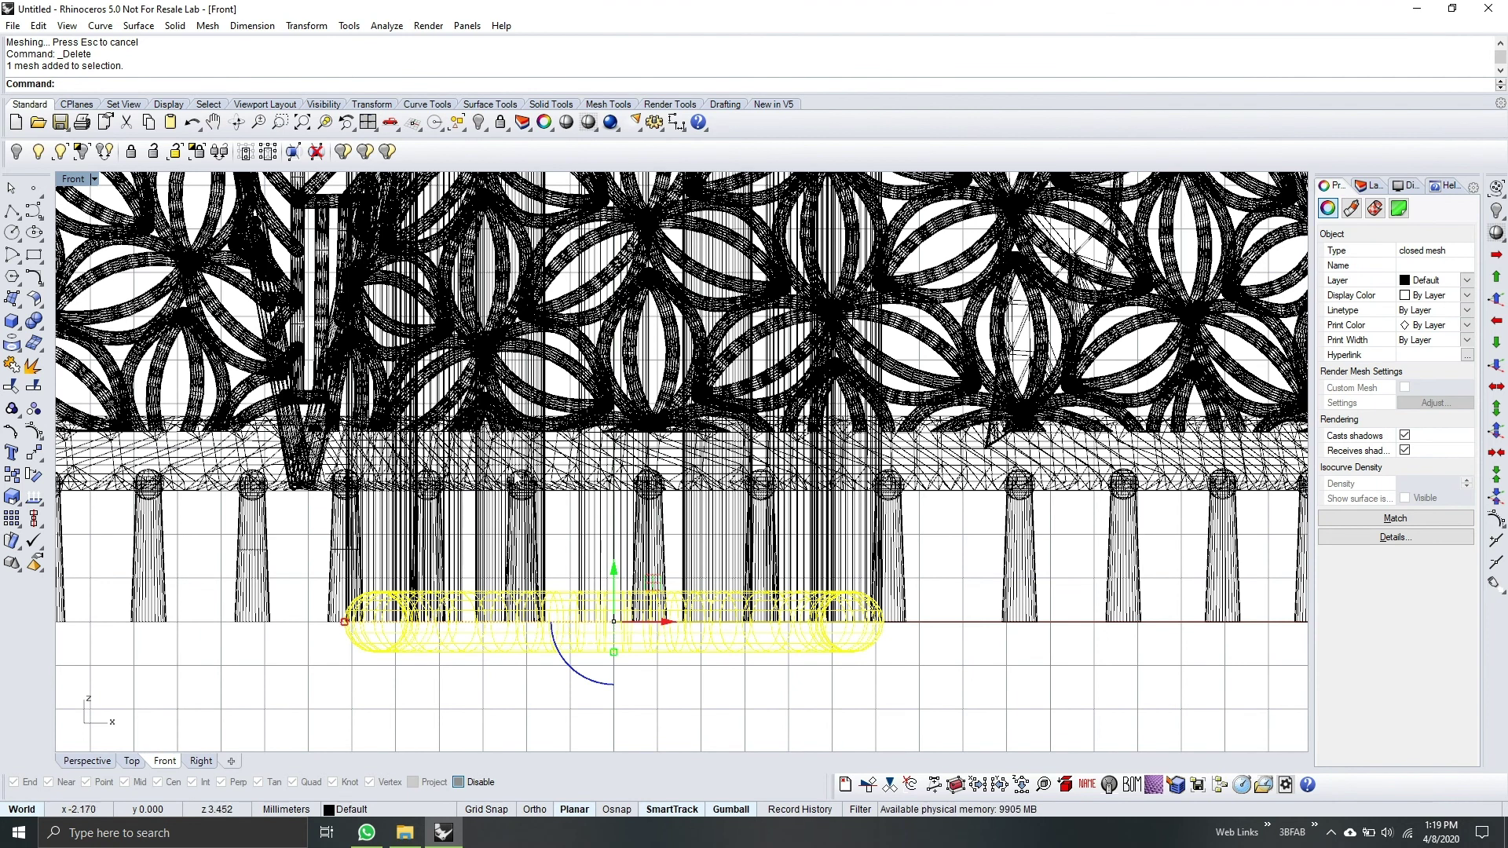
drag(618, 577, 619, 363)
key(Escape)
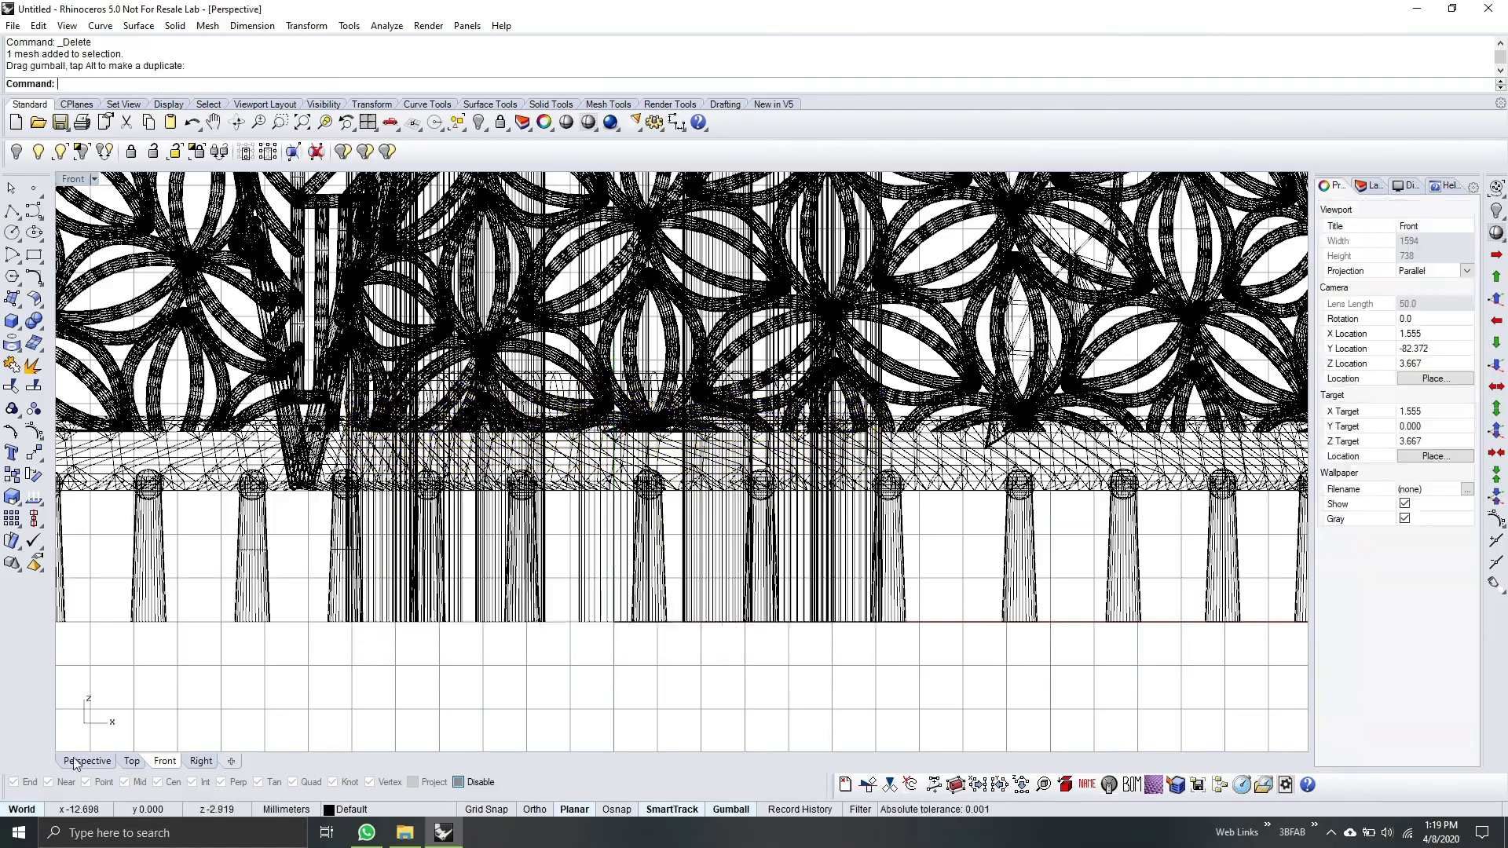
click(82, 761)
right_drag(691, 612, 688, 656)
scroll(686, 640, down, 4)
click(673, 651)
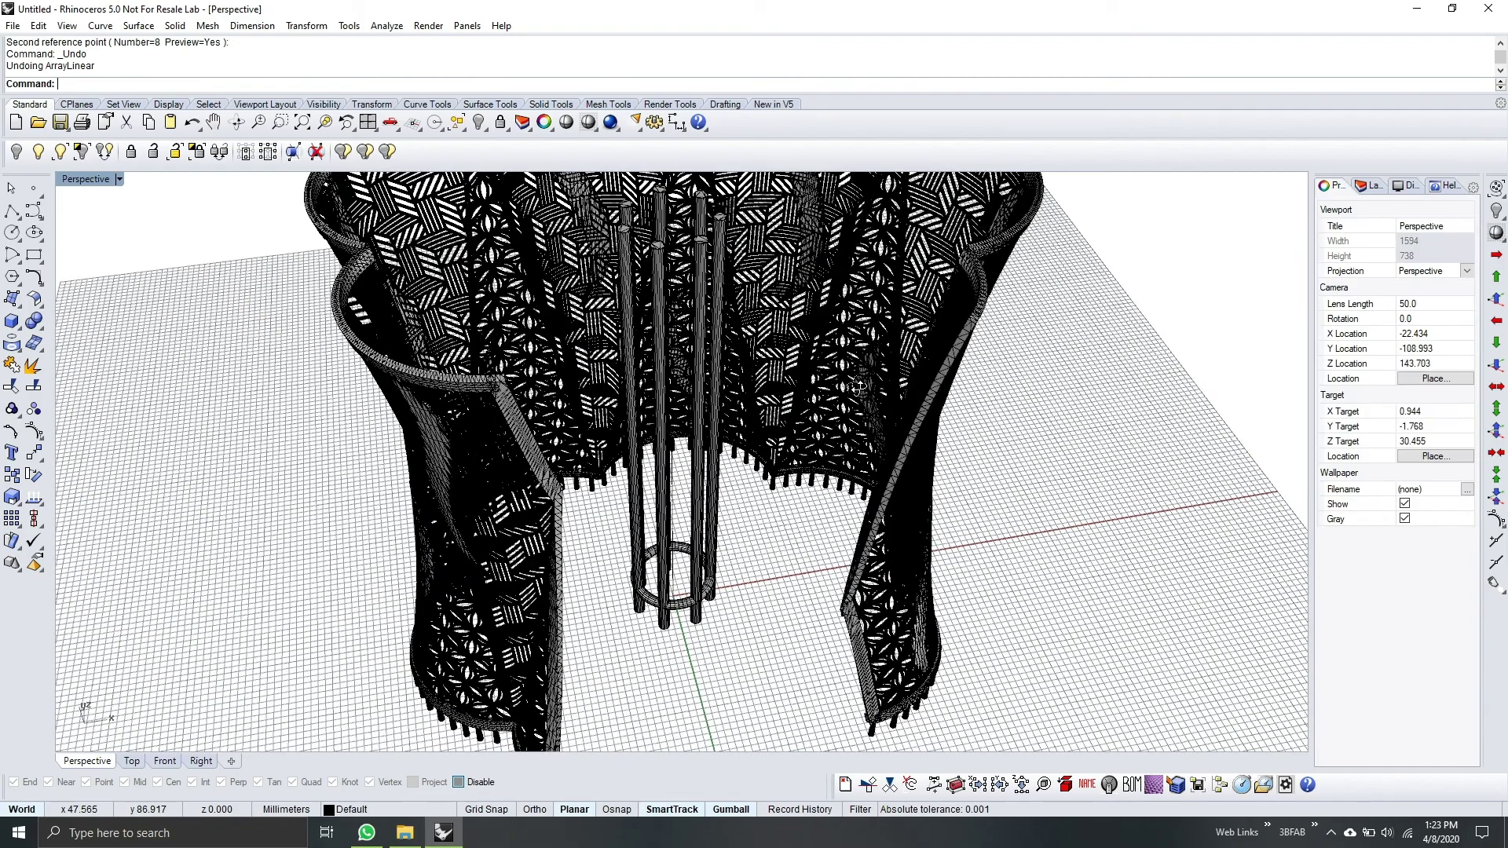
In Top view, crossing-select the base ring and seven posts and lock them
right_drag(858, 386, 872, 385)
shift+right_drag(757, 369, 761, 442)
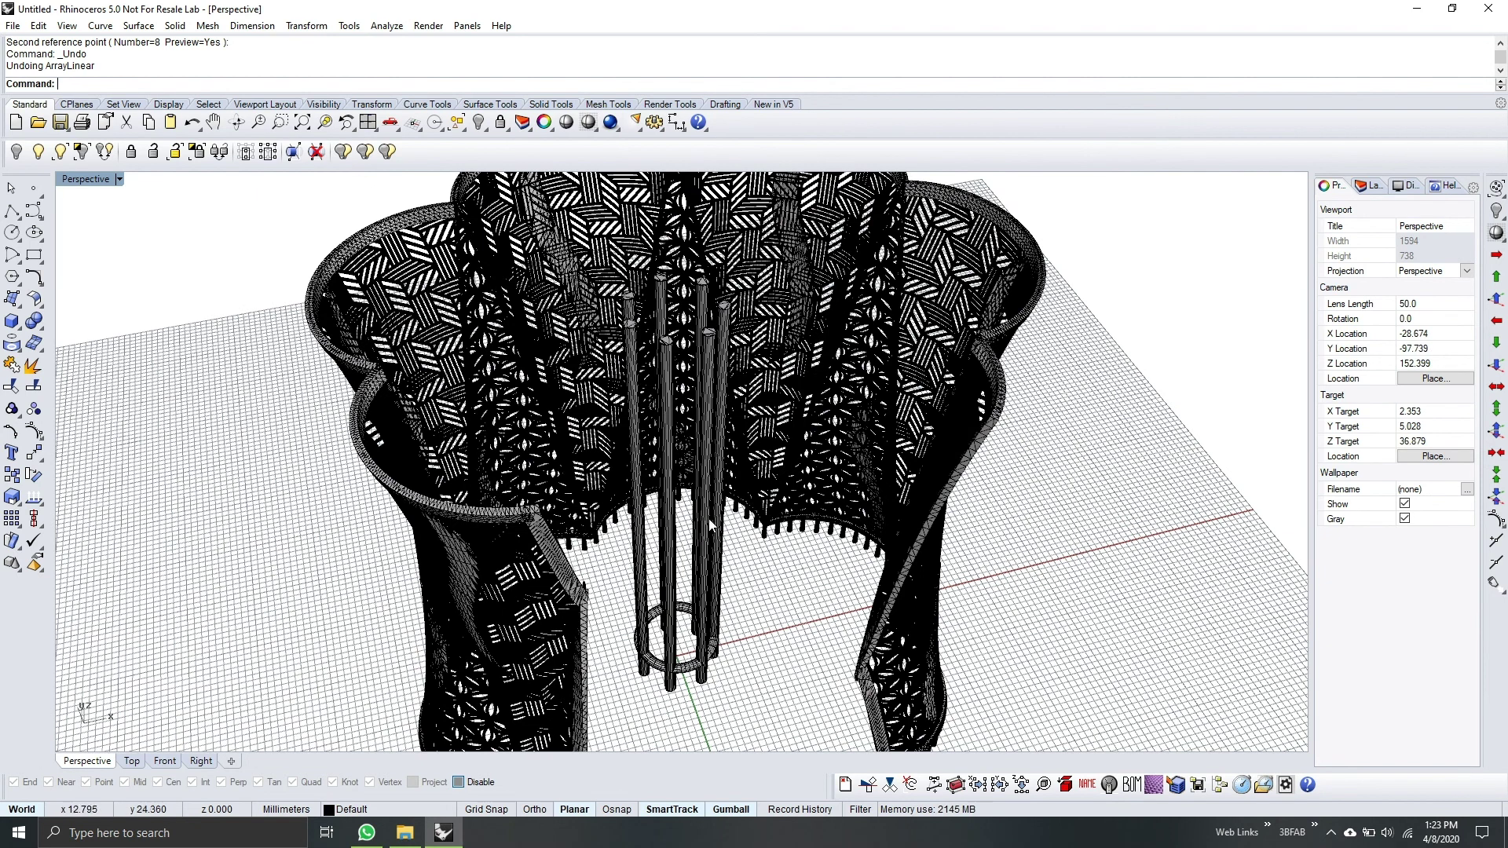
click(131, 760)
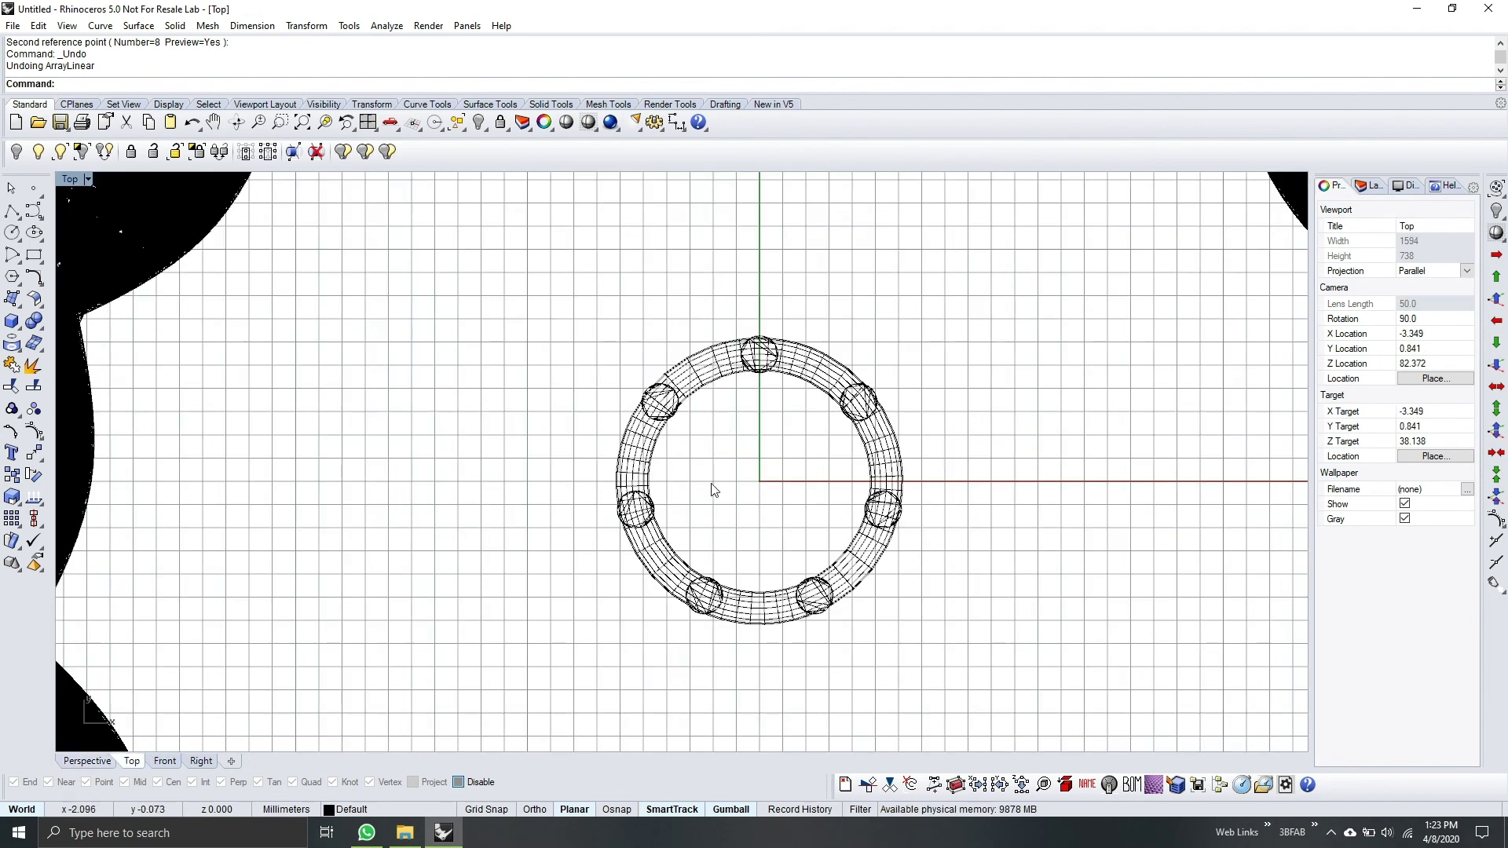
scroll(714, 490, down, 3)
scroll(694, 490, down, 3)
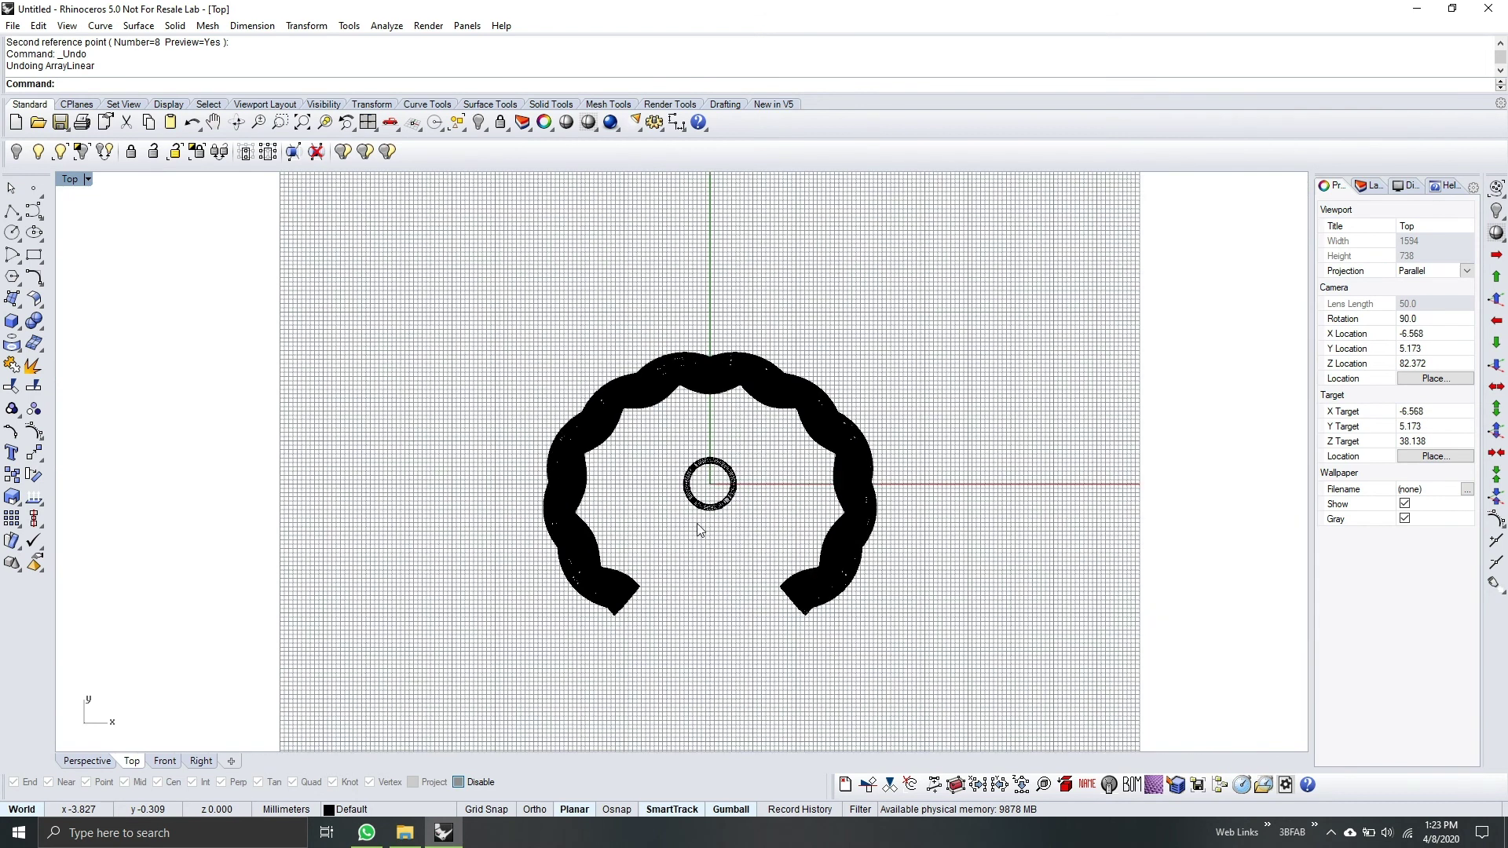
drag(754, 532, 667, 437)
click(131, 151)
drag(445, 309, 950, 673)
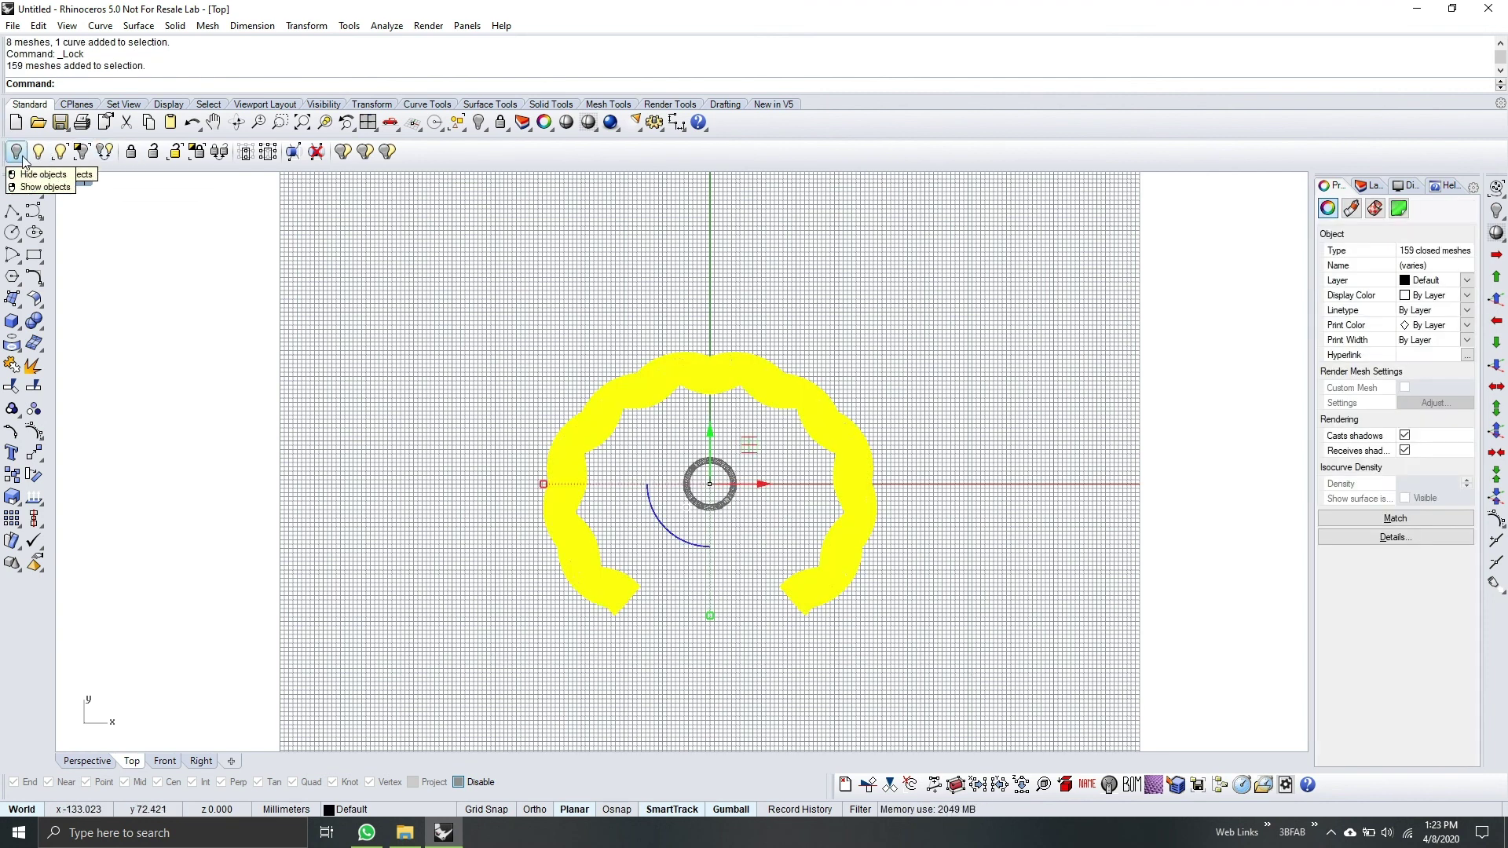
Hide the bangle meshes and orbit the Perspective view around the support posts
click(16, 152)
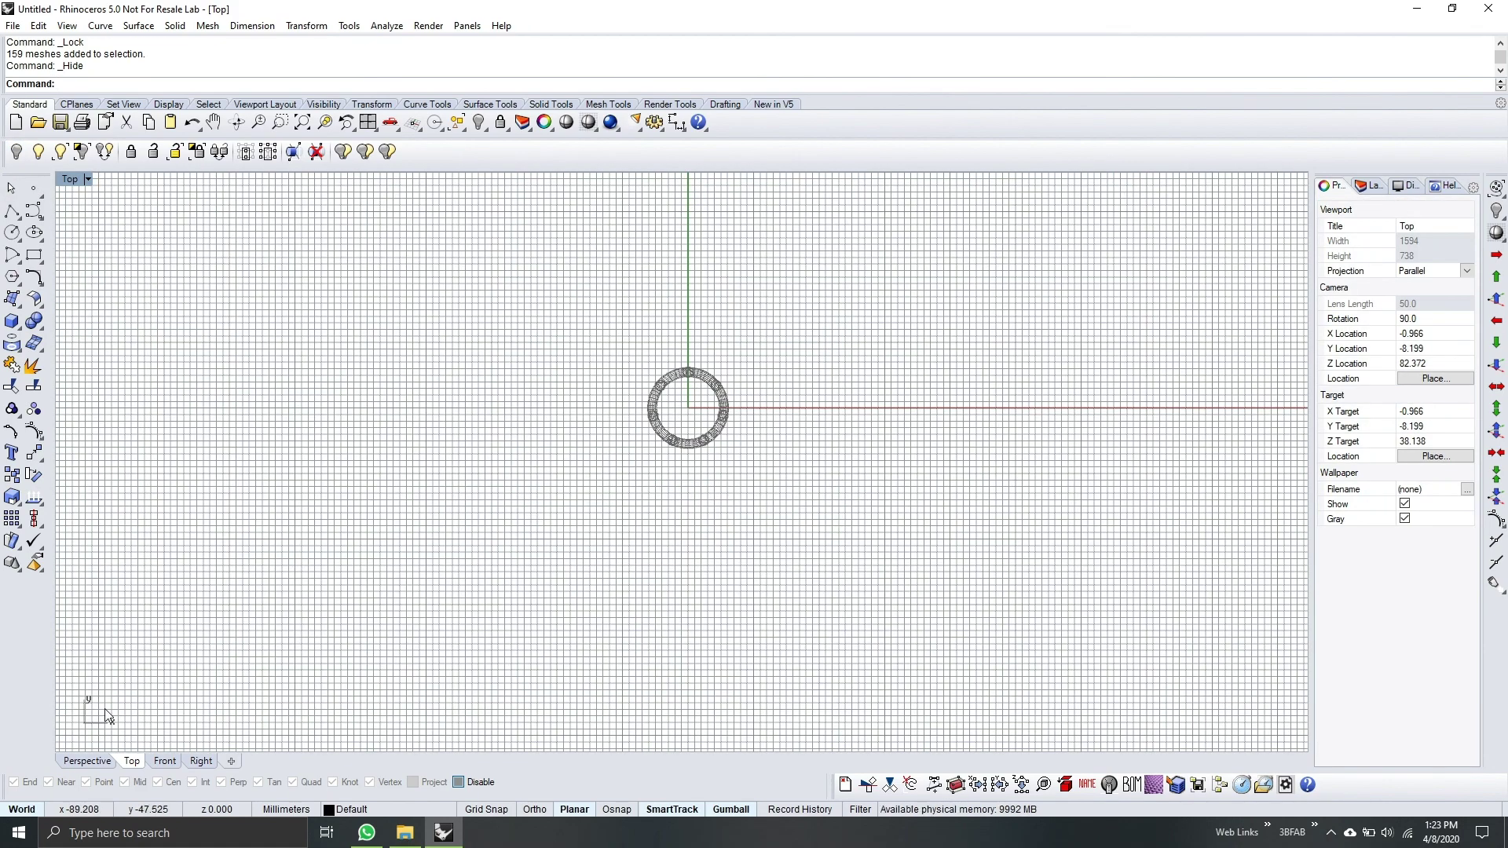
click(90, 761)
right_drag(758, 652, 555, 657)
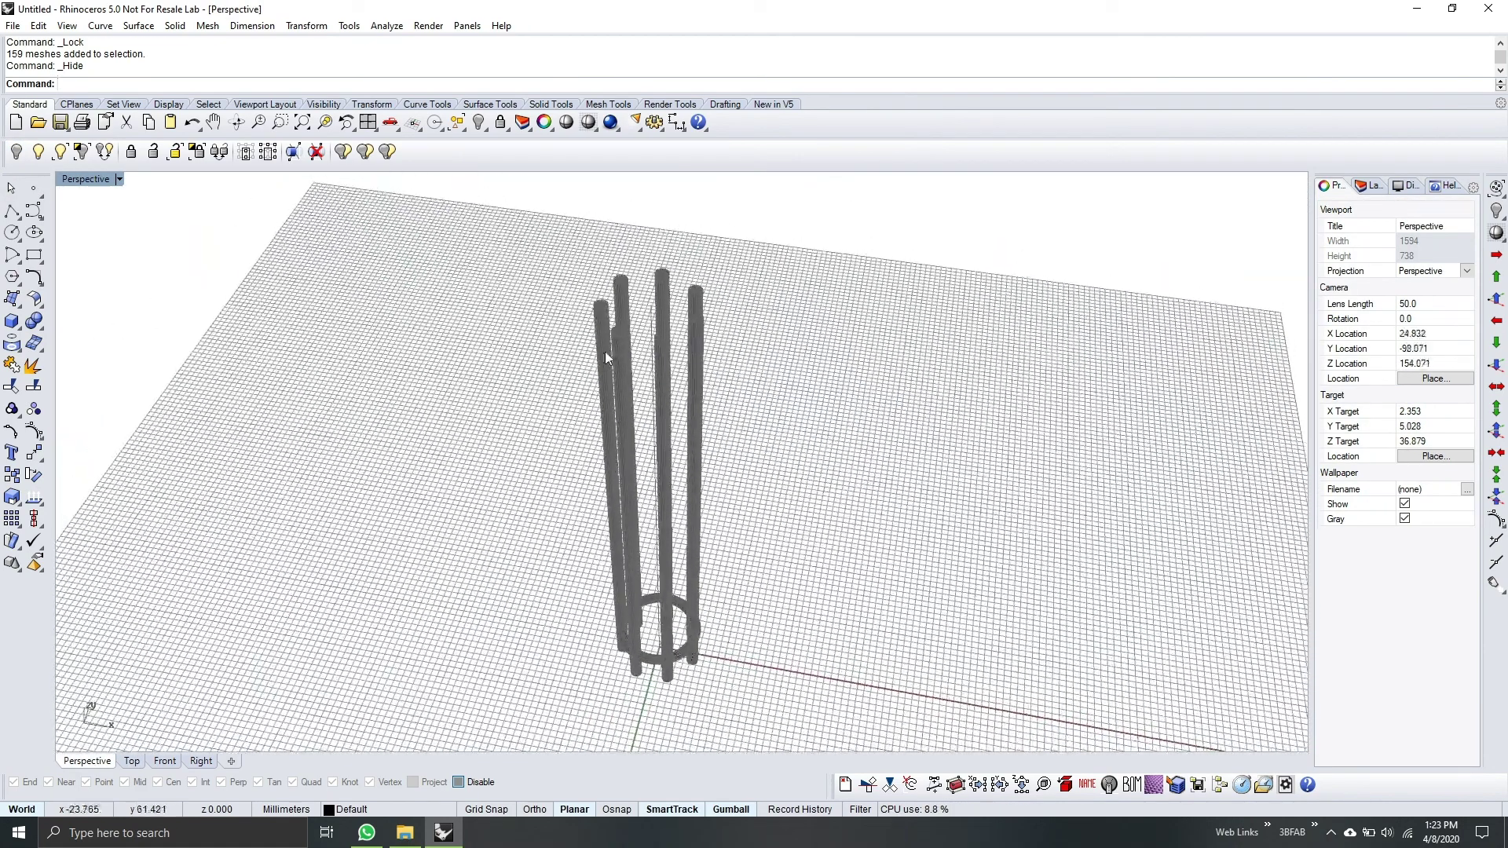
Unlock the seven support posts and base ring, then select only the base ring mesh
click(172, 154)
drag(431, 202, 904, 721)
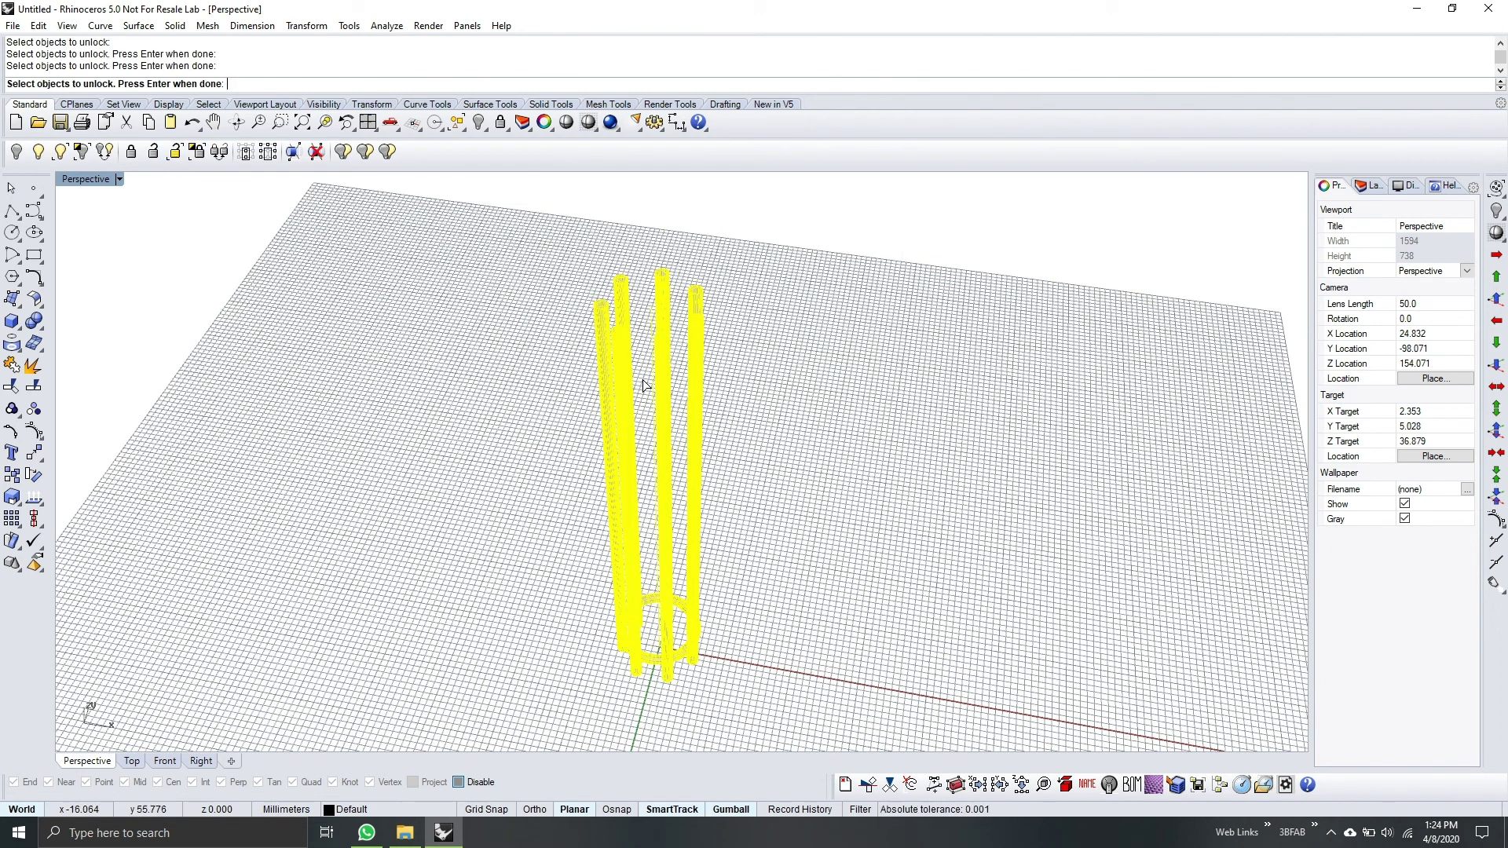
key(Return)
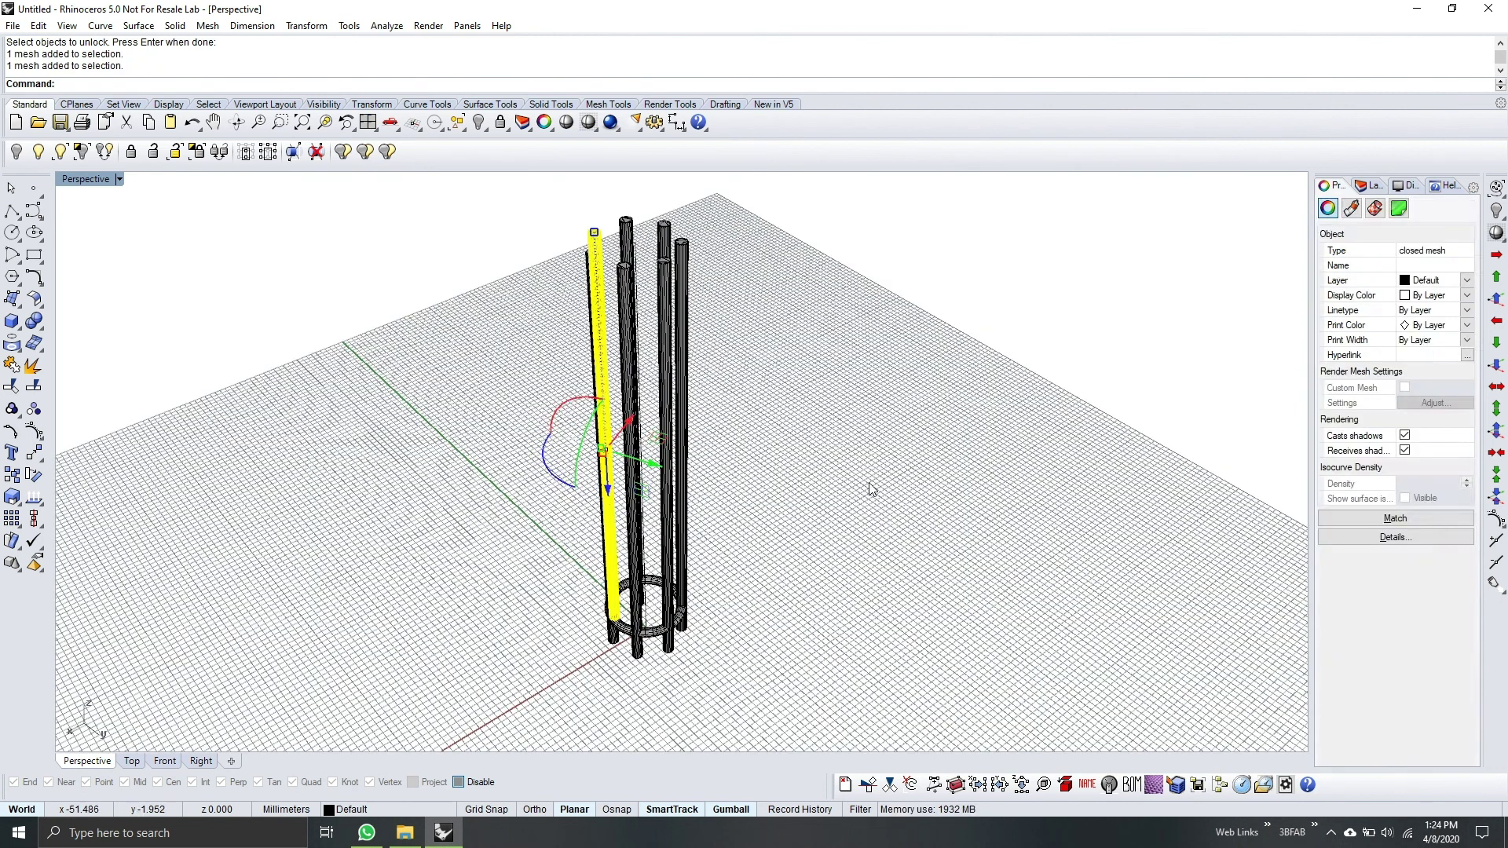
click(867, 485)
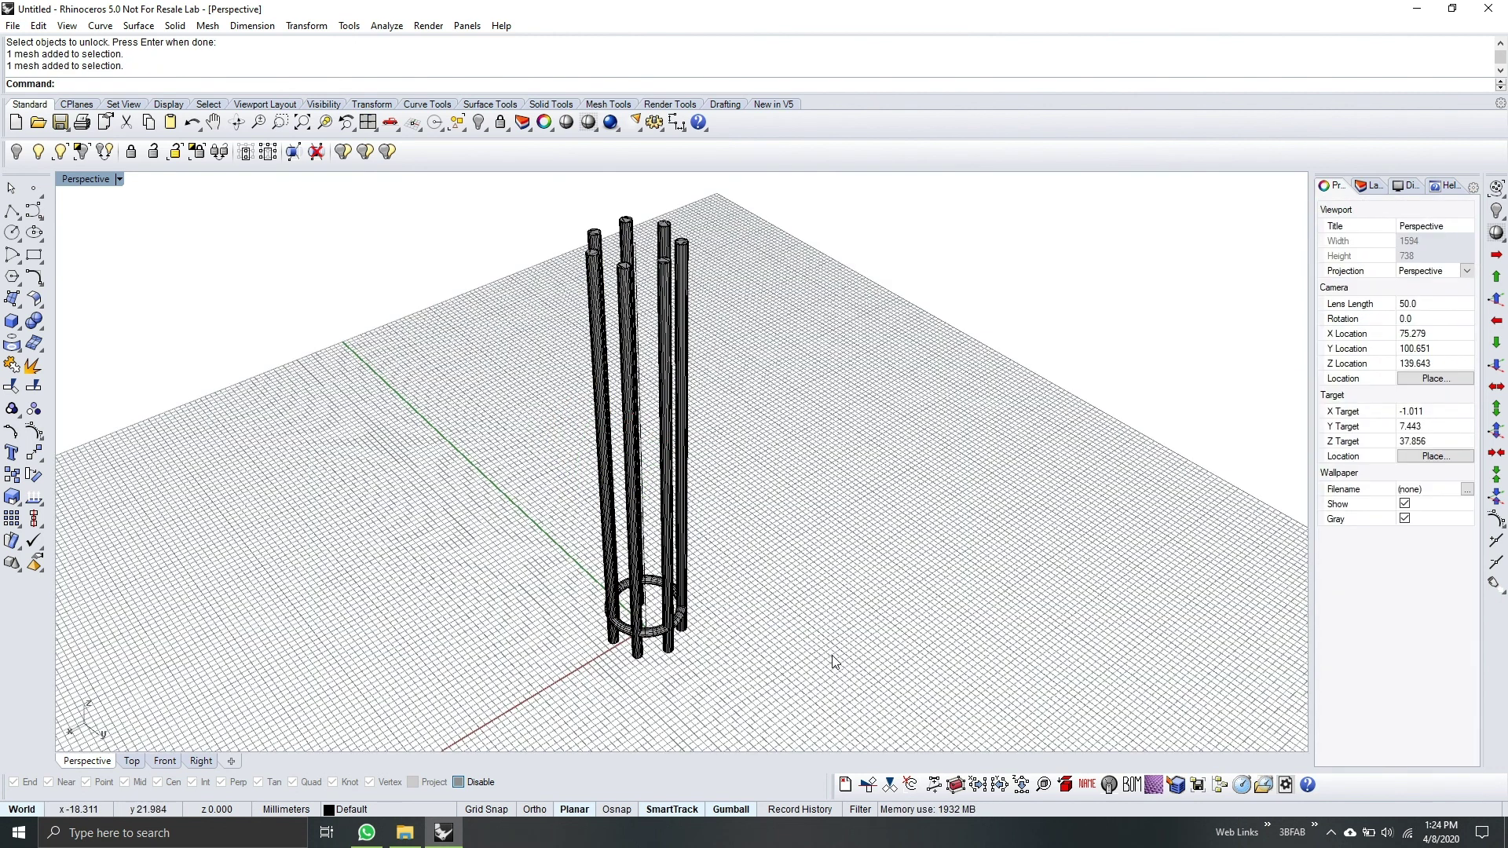
click(650, 636)
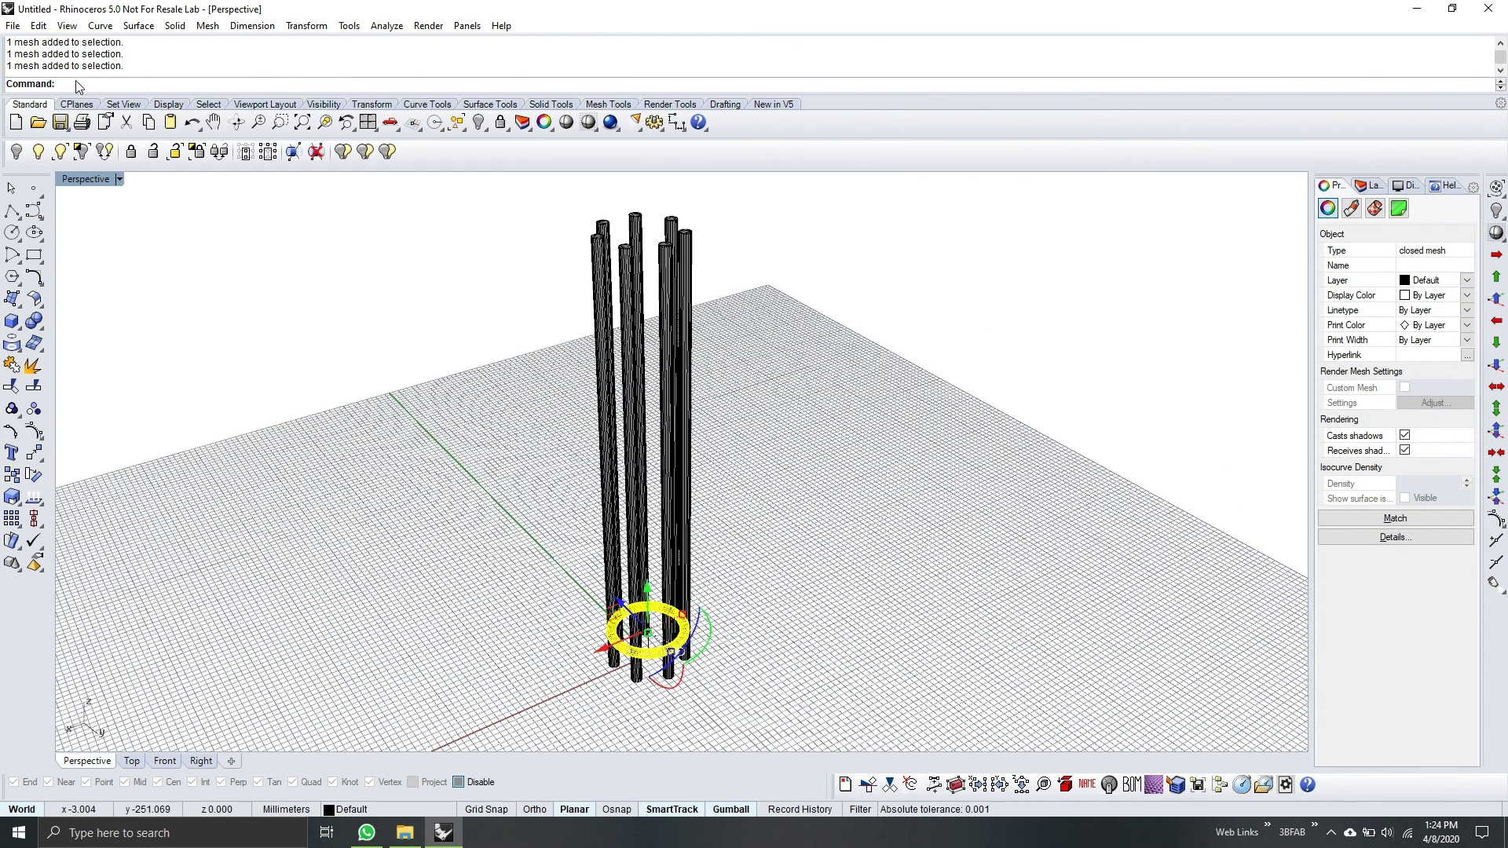
Start an ArrayLinear on the selected base ring
text(Lin)
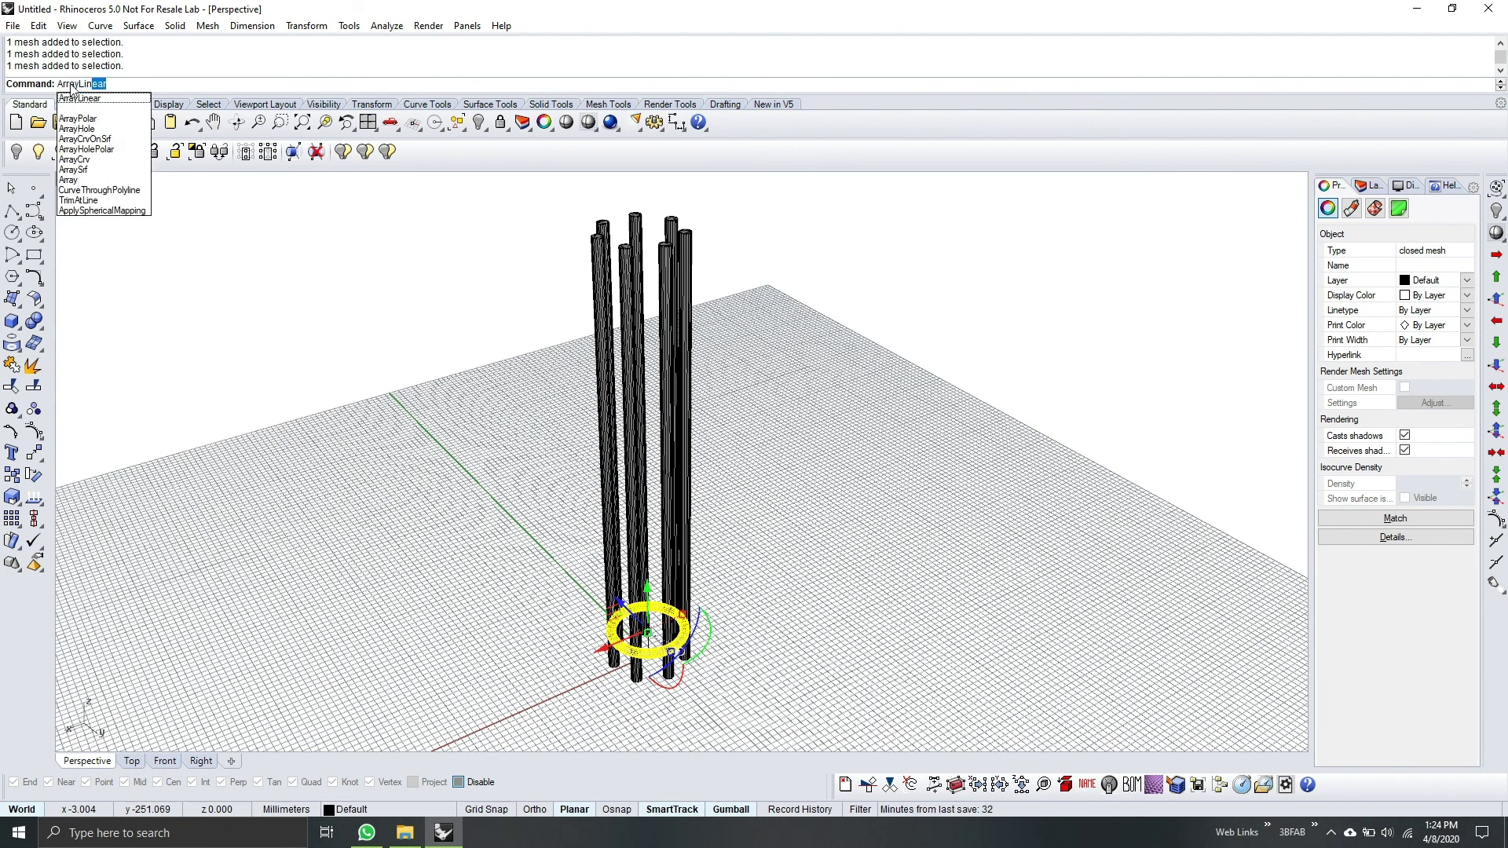
click(77, 98)
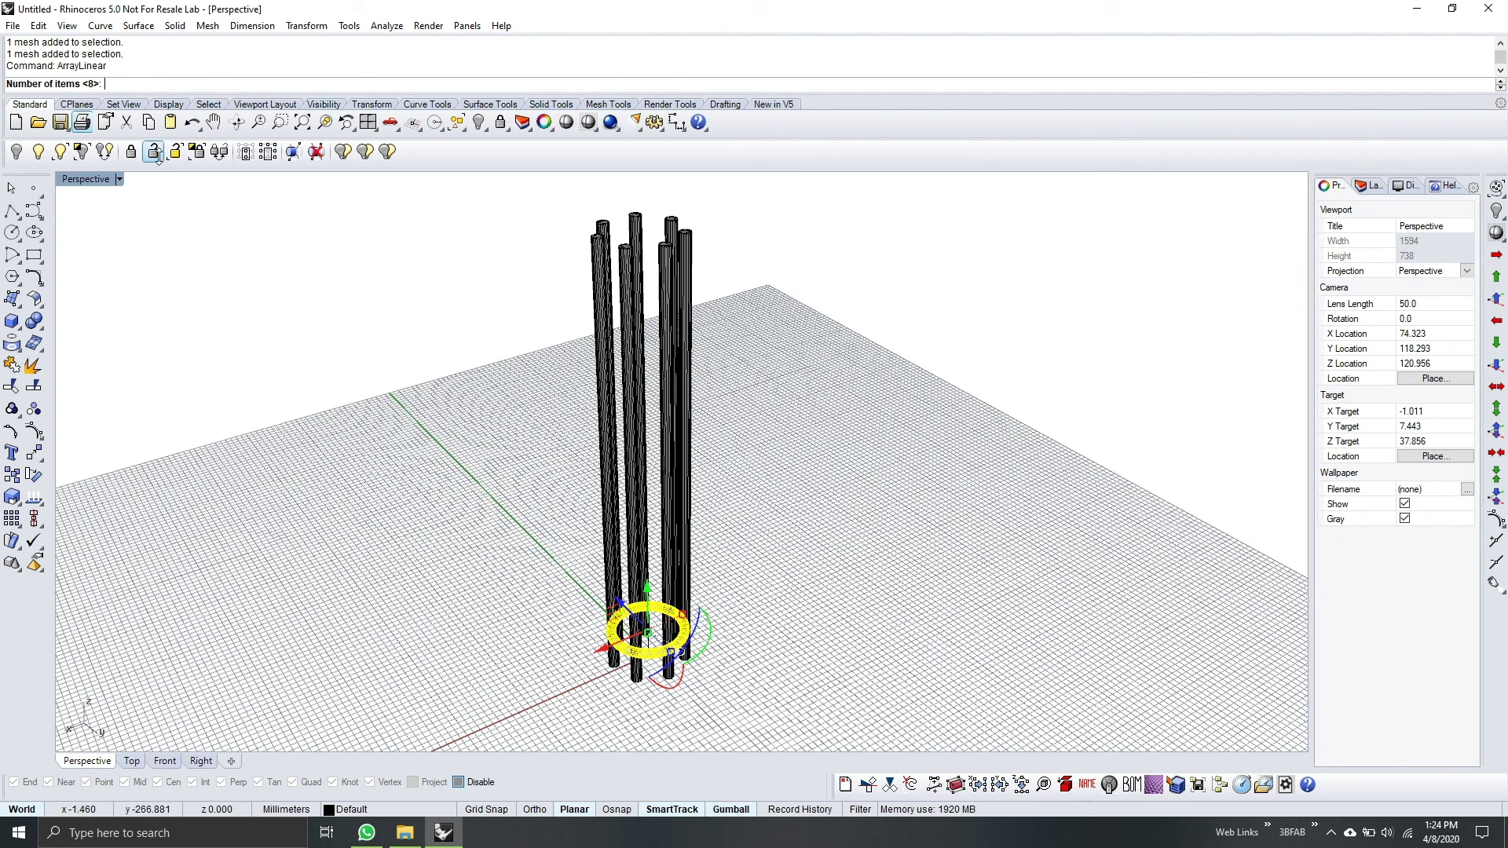